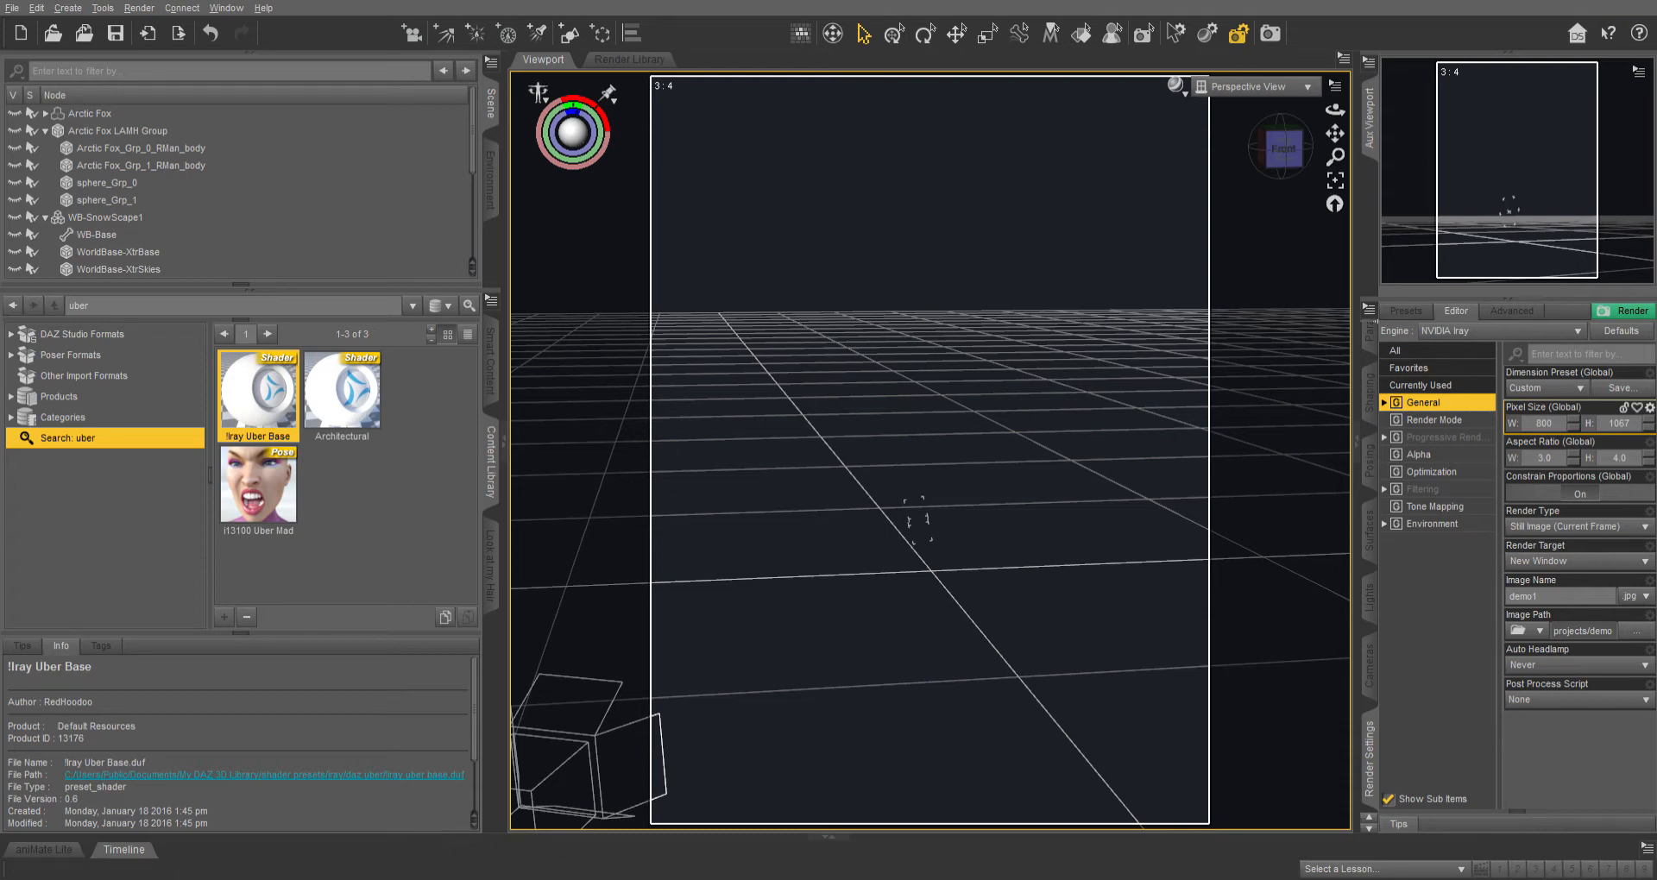
# Clear the product search filter and load the Arctic Fox figure from the Arctic Fox product's Figures.
pyautogui.click(490, 359)
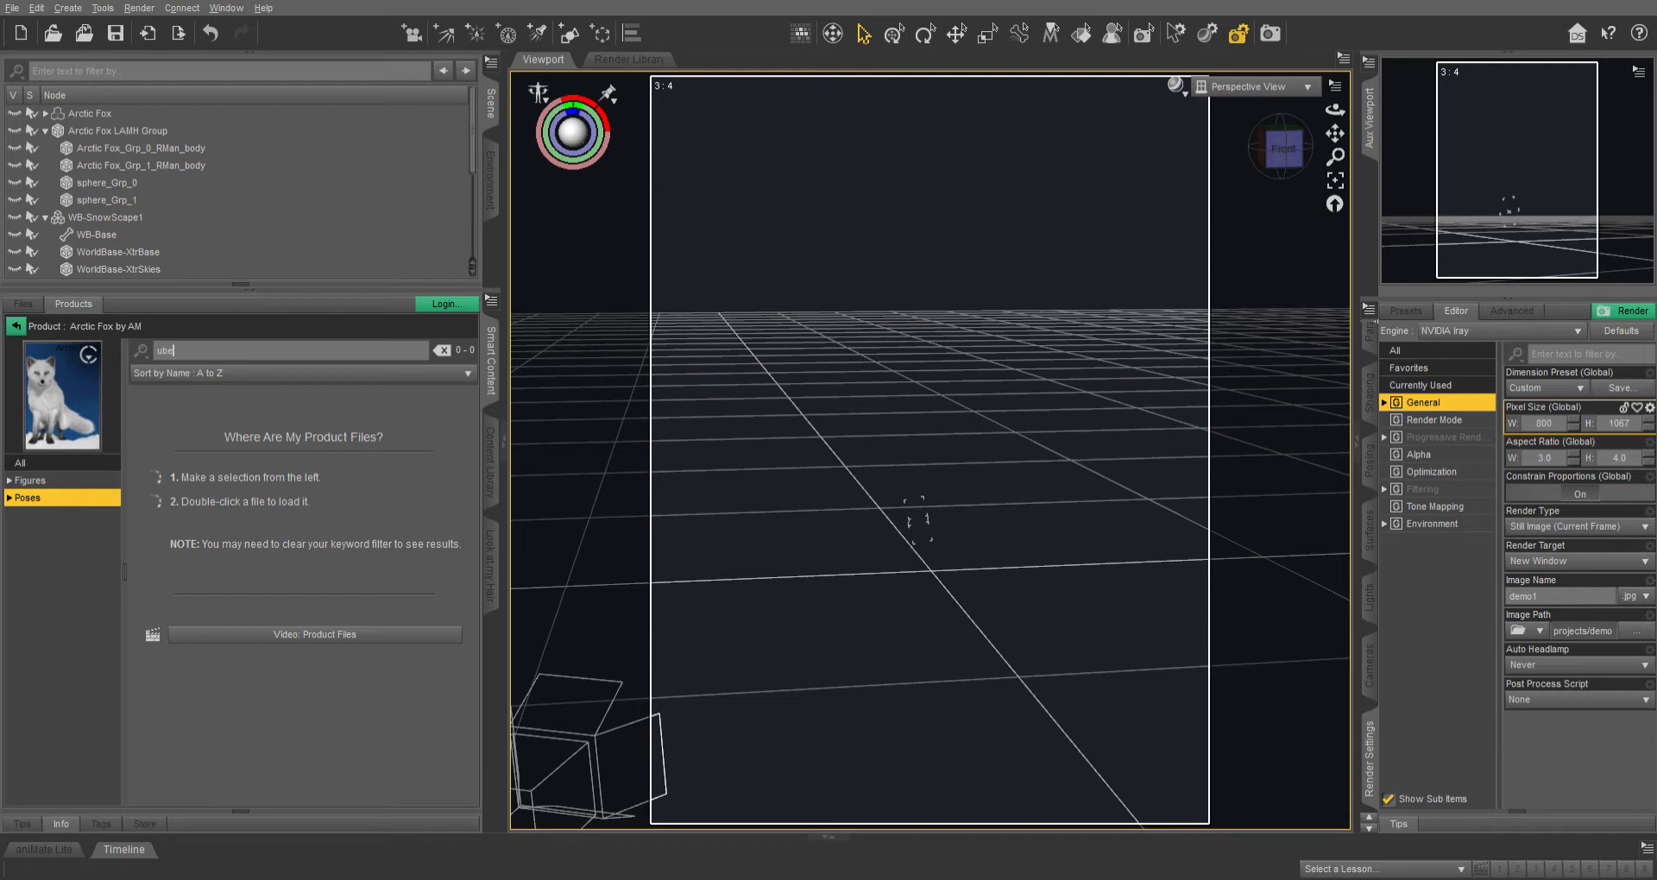
pyautogui.press('BackSpace')
pyautogui.press('BackSpace')
pyautogui.press('BackSpace')
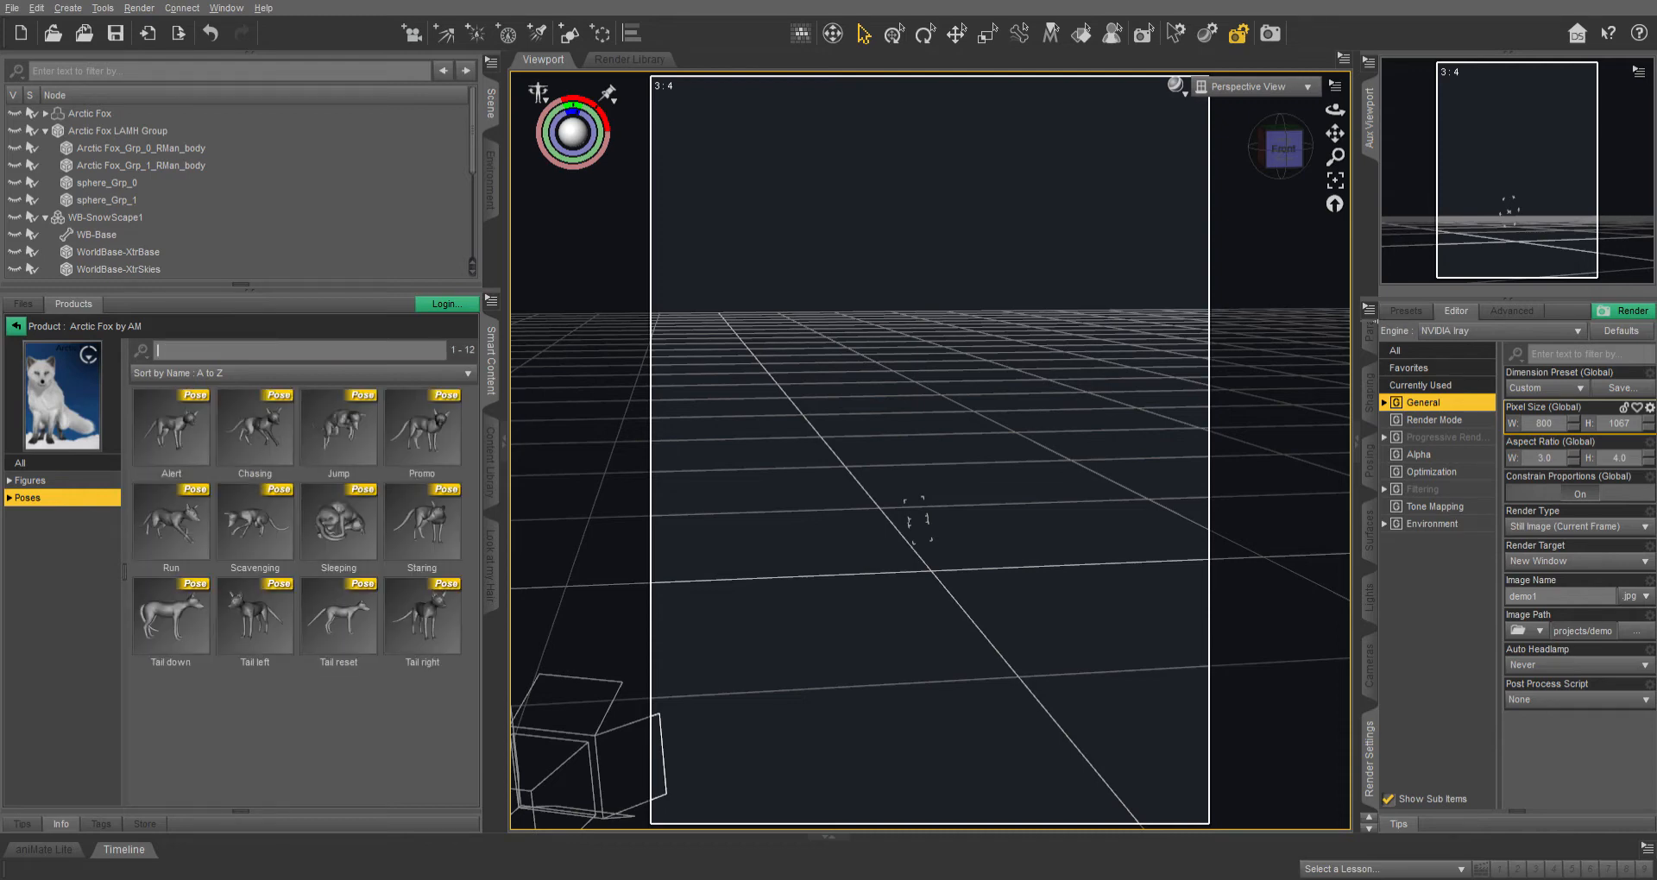
pyautogui.click(32, 481)
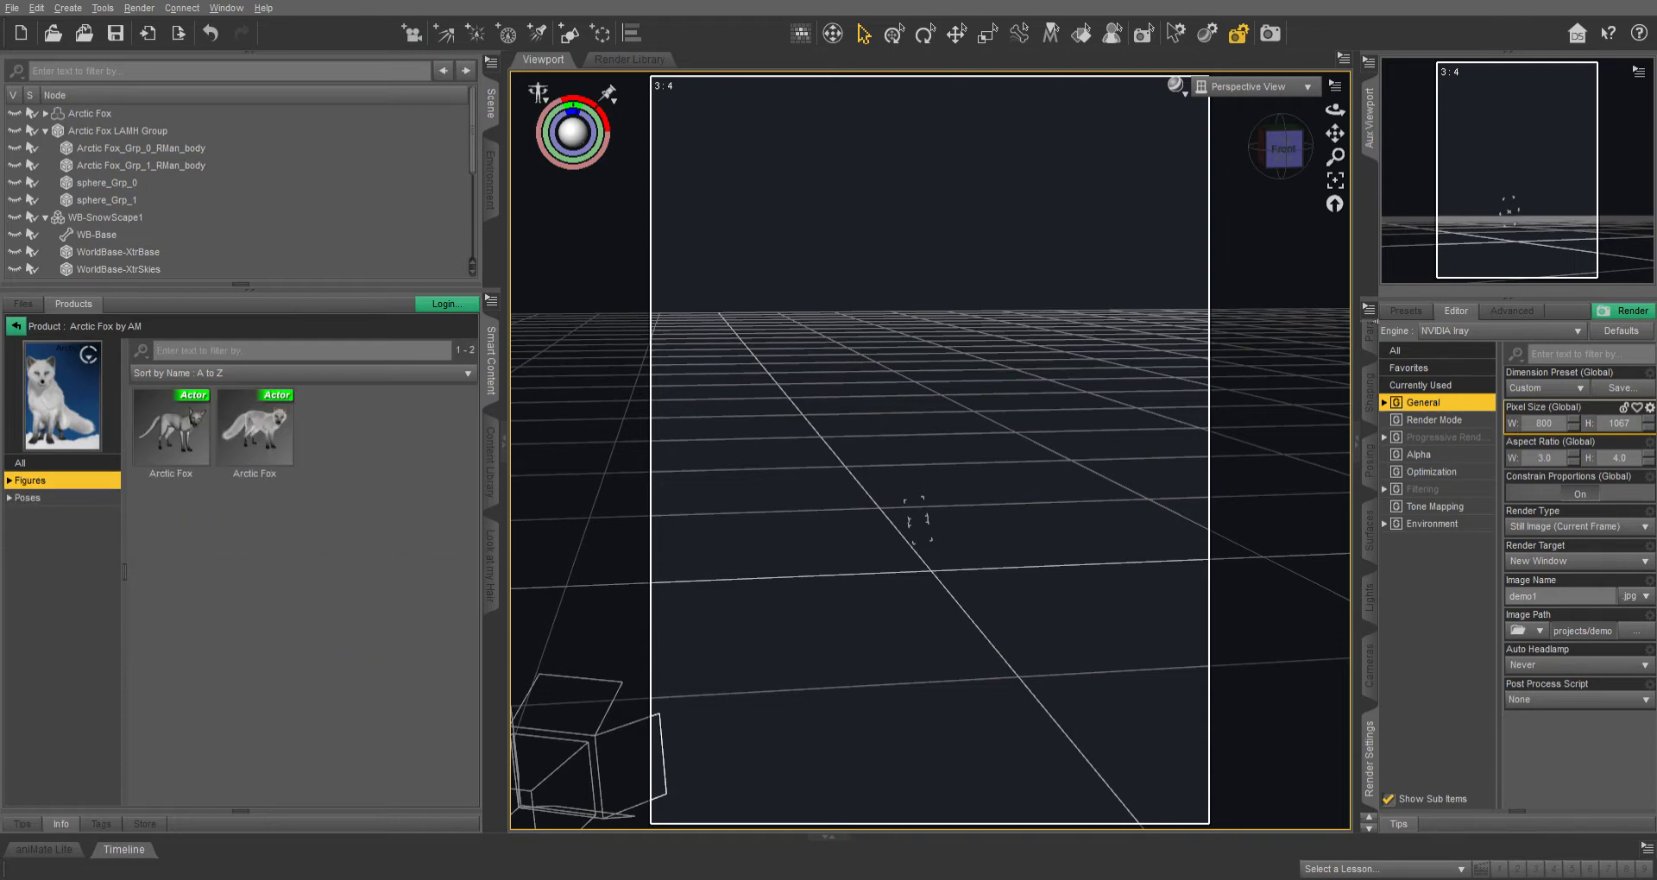
pyautogui.click(255, 433)
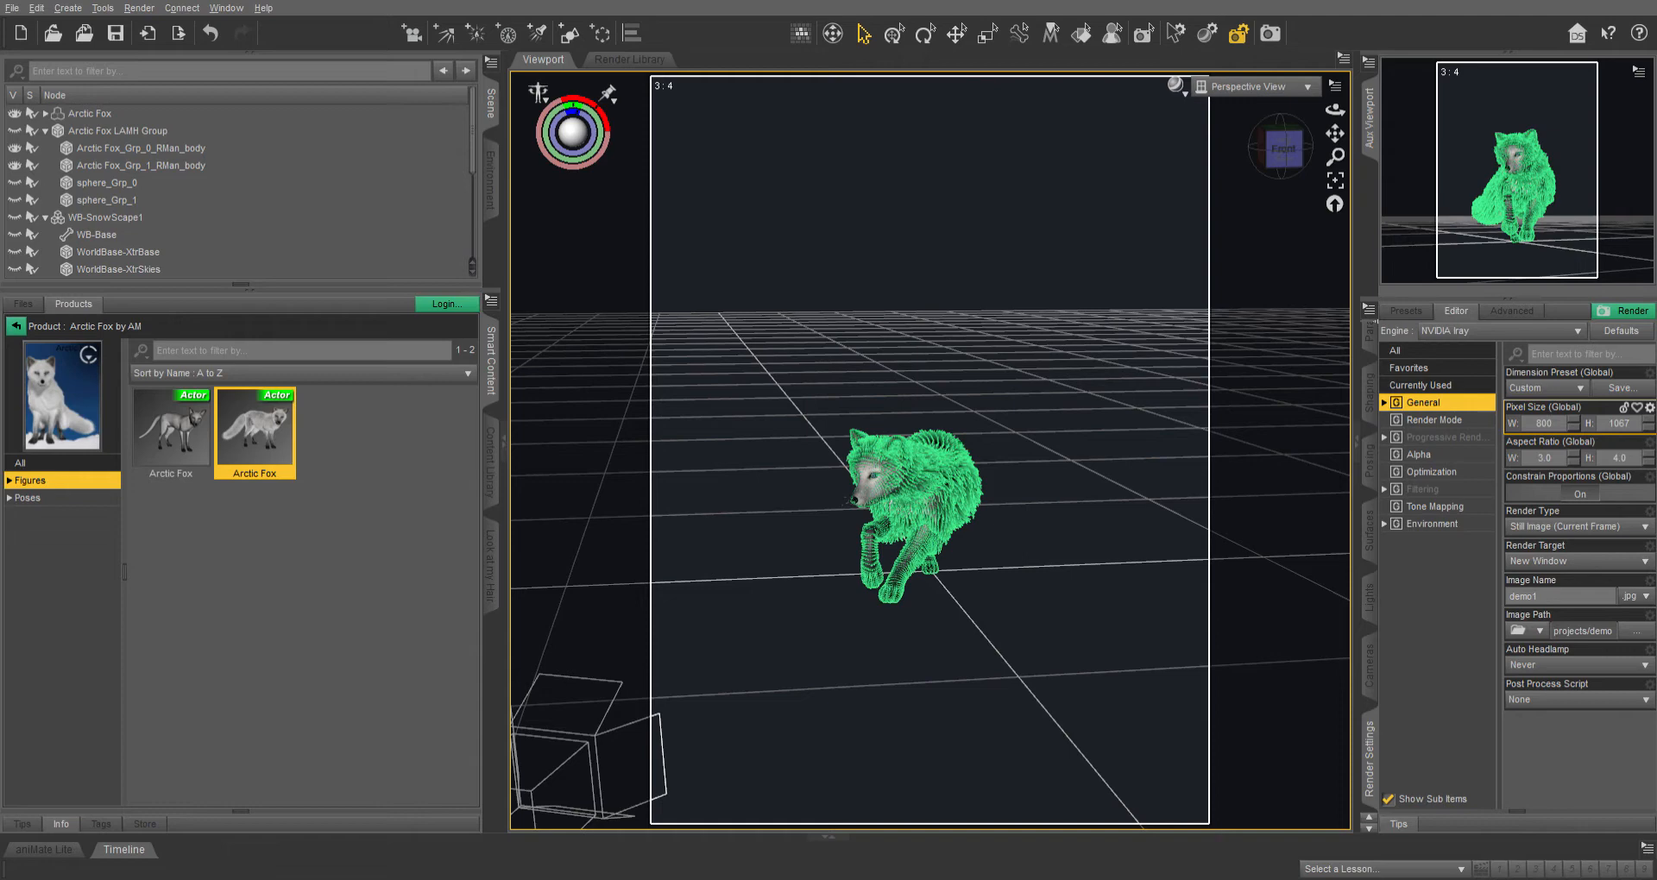
# Examine the sphere group nodes inside the Arctic Fox LAMH Group, and collapse the group.
pyautogui.click(107, 183)
pyautogui.click(107, 200)
pyautogui.click(107, 183)
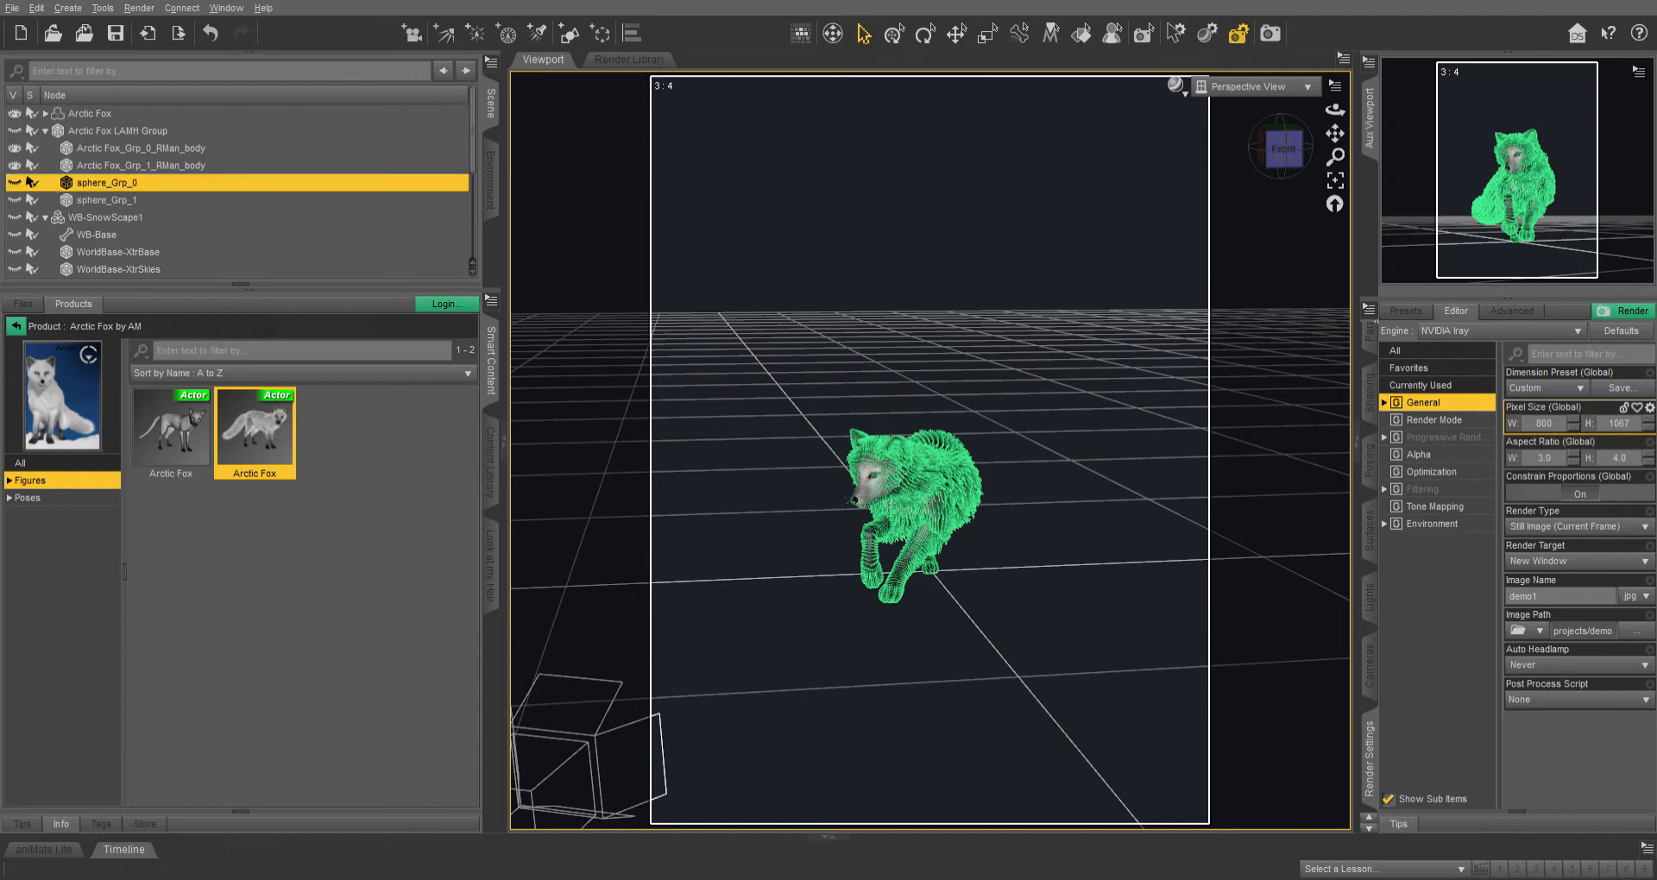
pyautogui.click(107, 200)
pyautogui.click(107, 183)
pyautogui.click(107, 200)
pyautogui.click(107, 183)
pyautogui.click(44, 130)
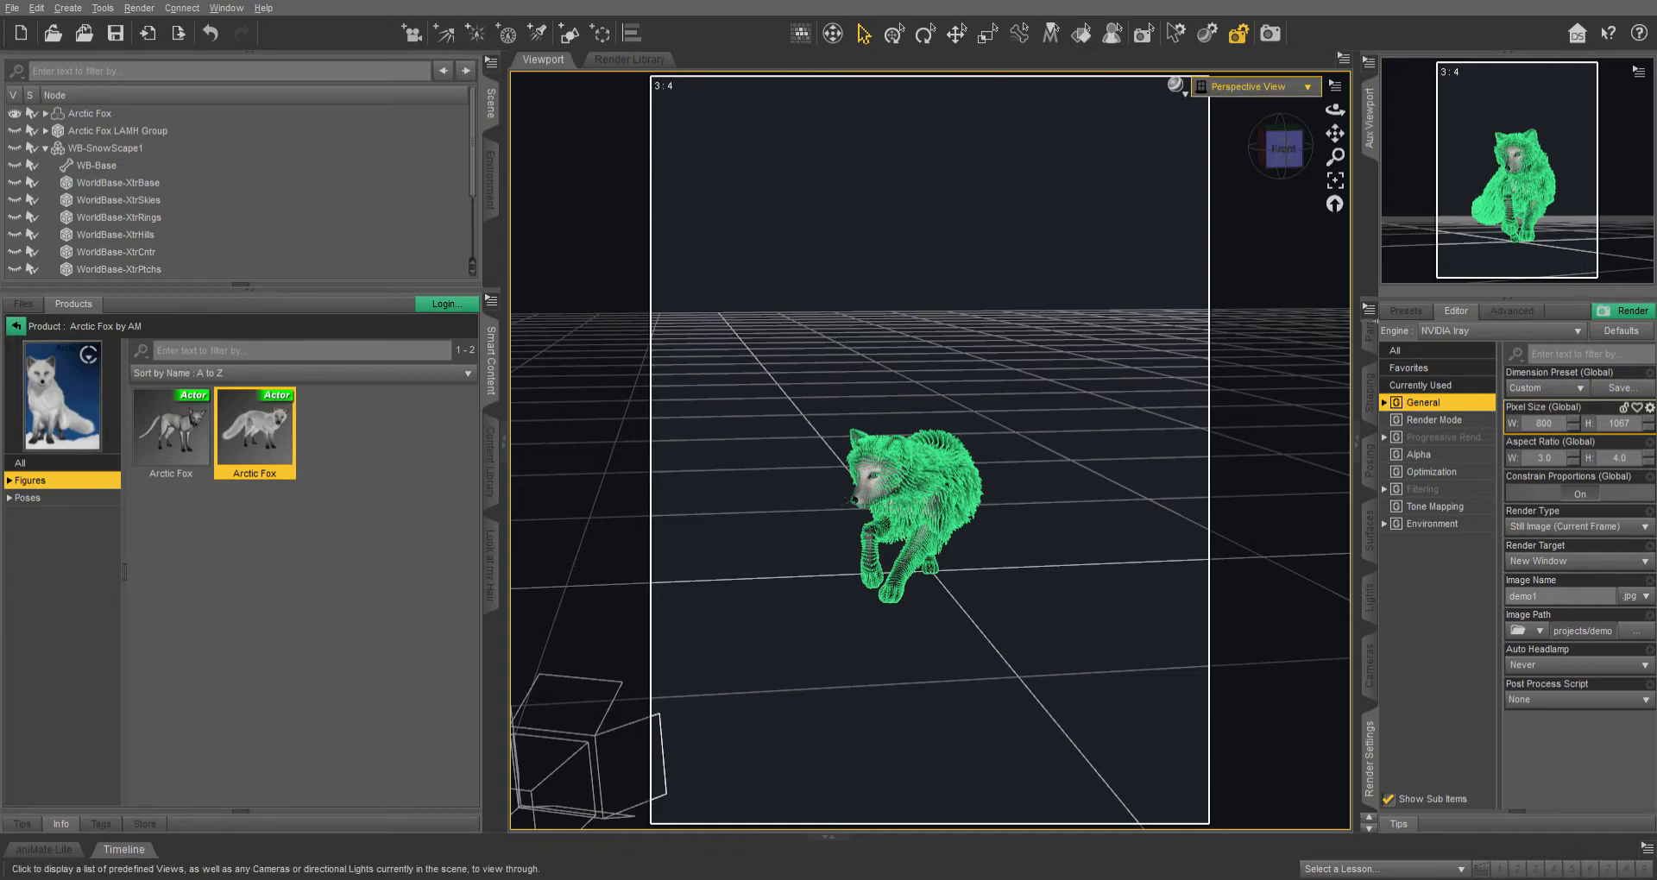
# Switch the viewport to Camera 1 and open its camera settings.
pyautogui.click(1251, 86)
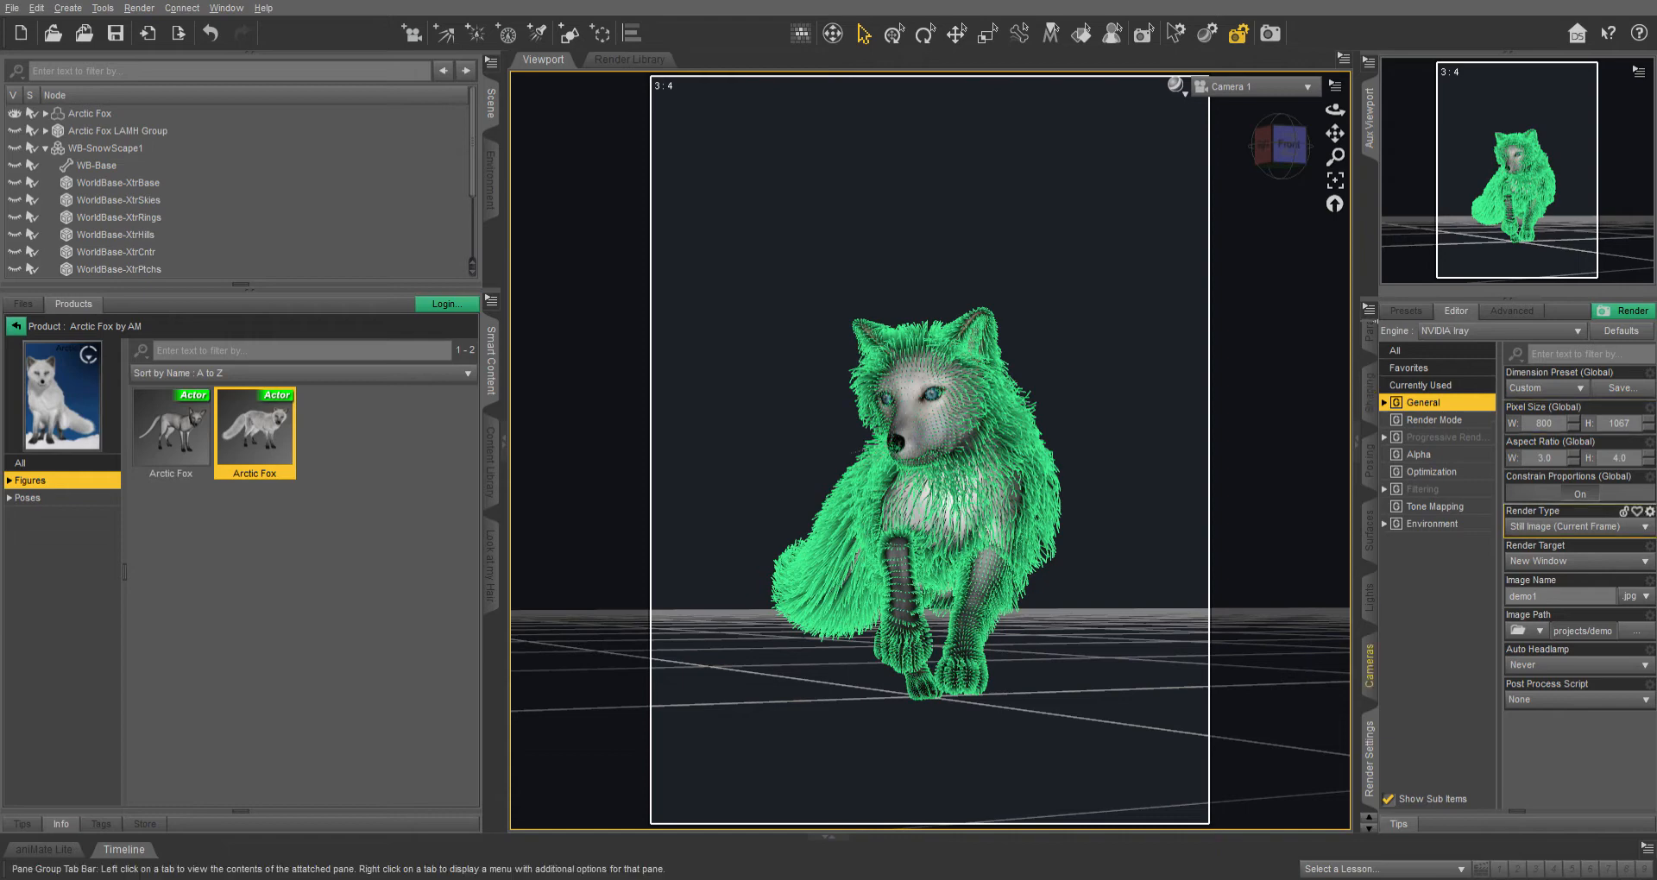
pyautogui.click(1369, 666)
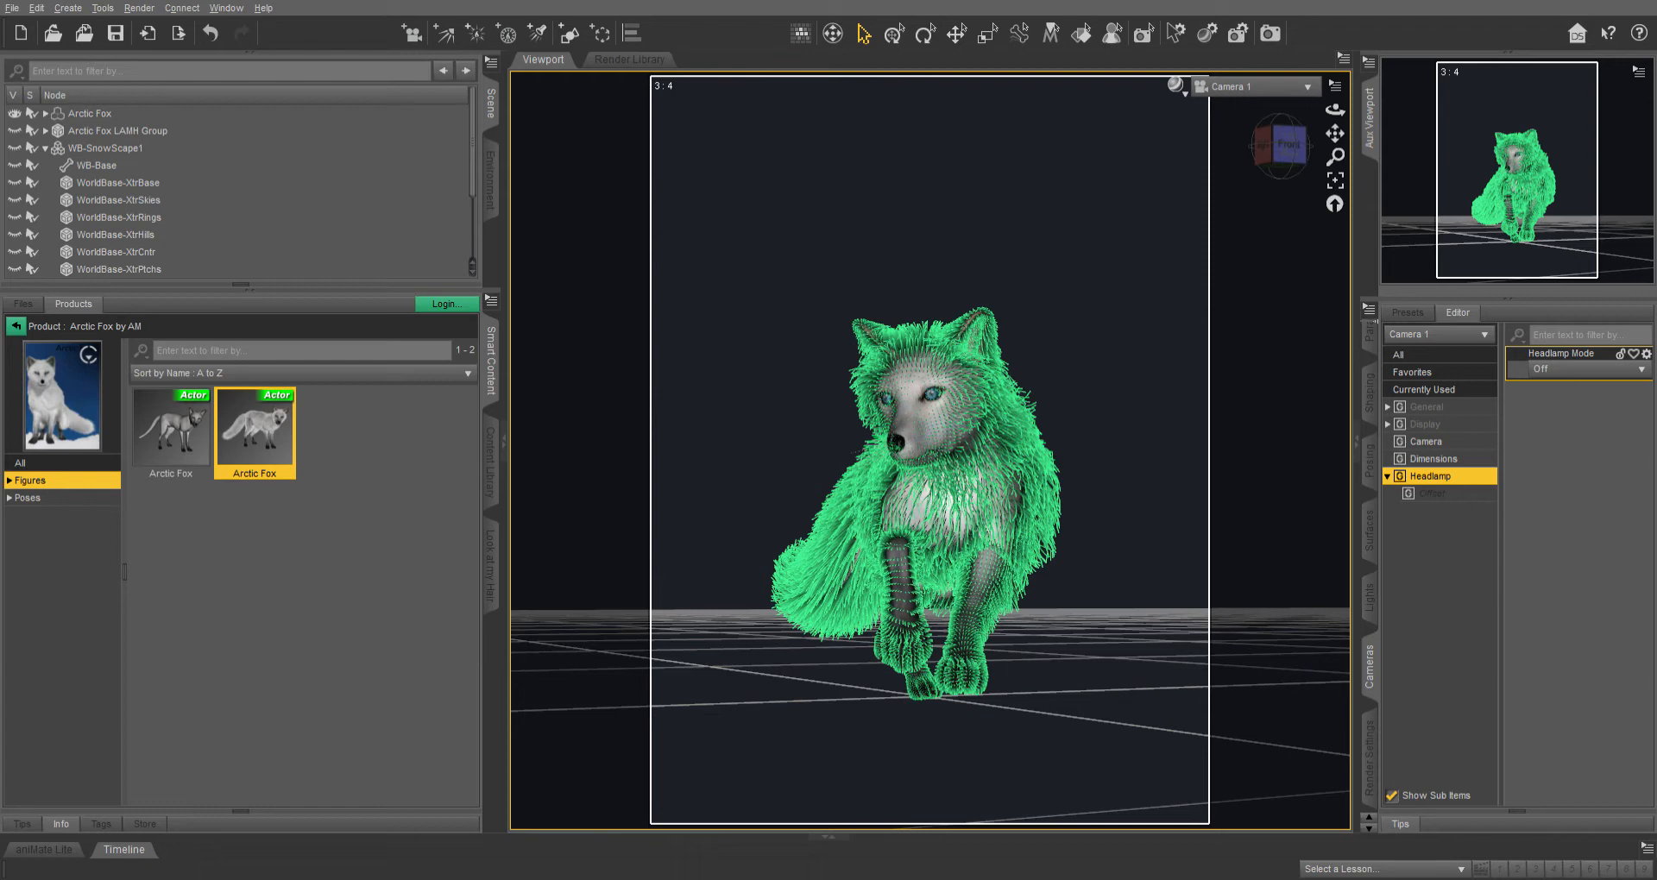
# Make the WB-SnowScape1 environment and its WB-Base node visible in the scene.
pyautogui.click(106, 148)
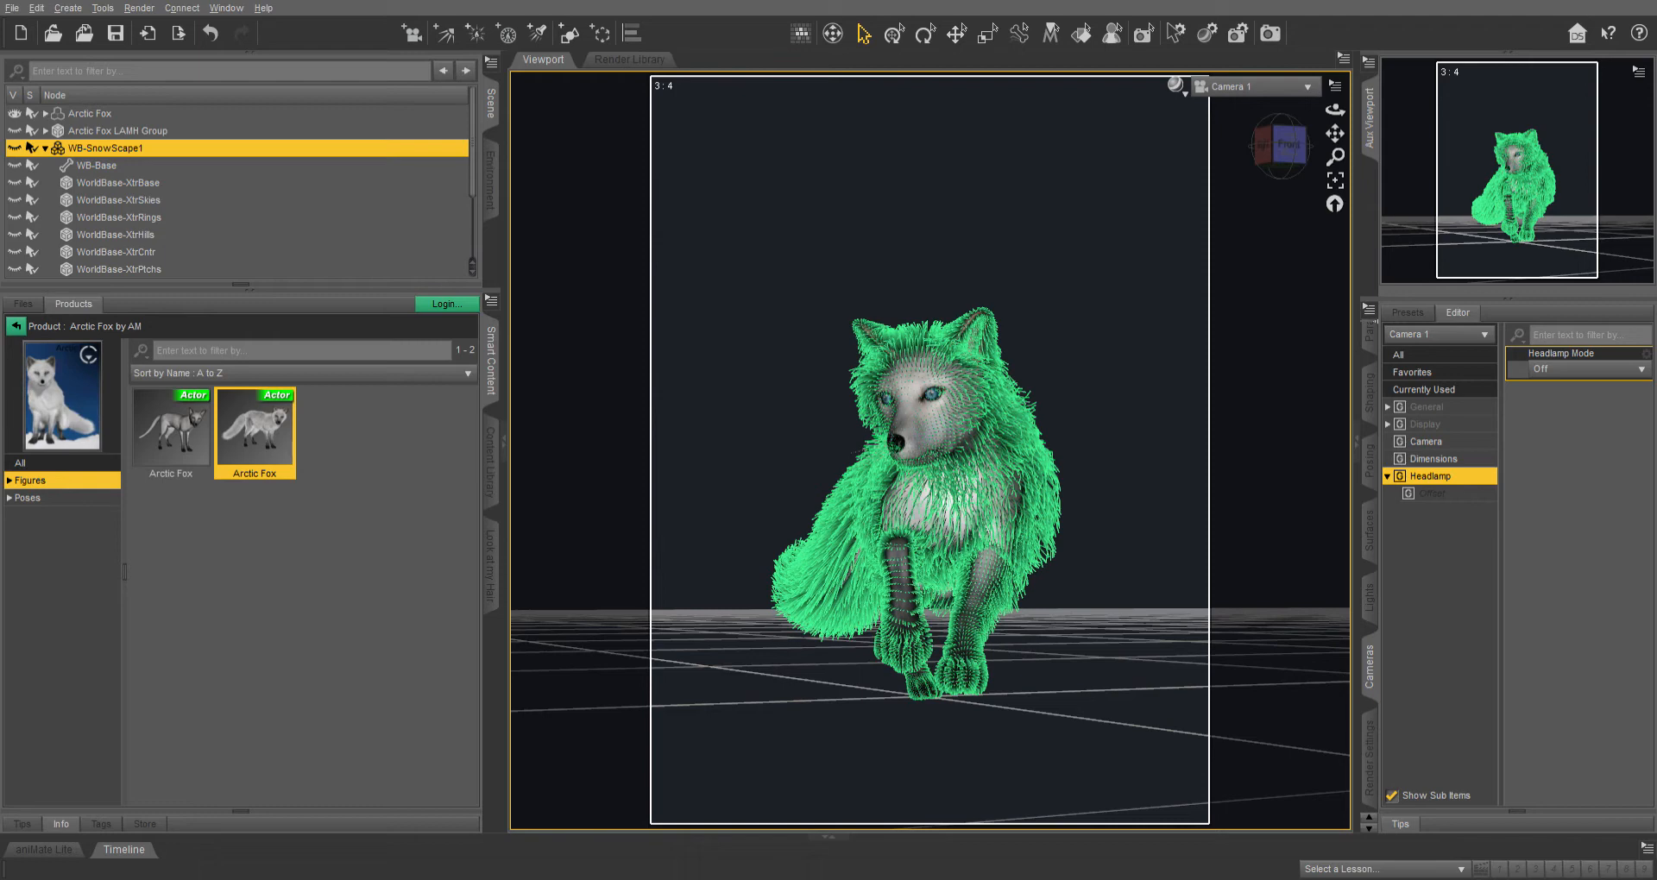
pyautogui.click(14, 148)
pyautogui.click(15, 165)
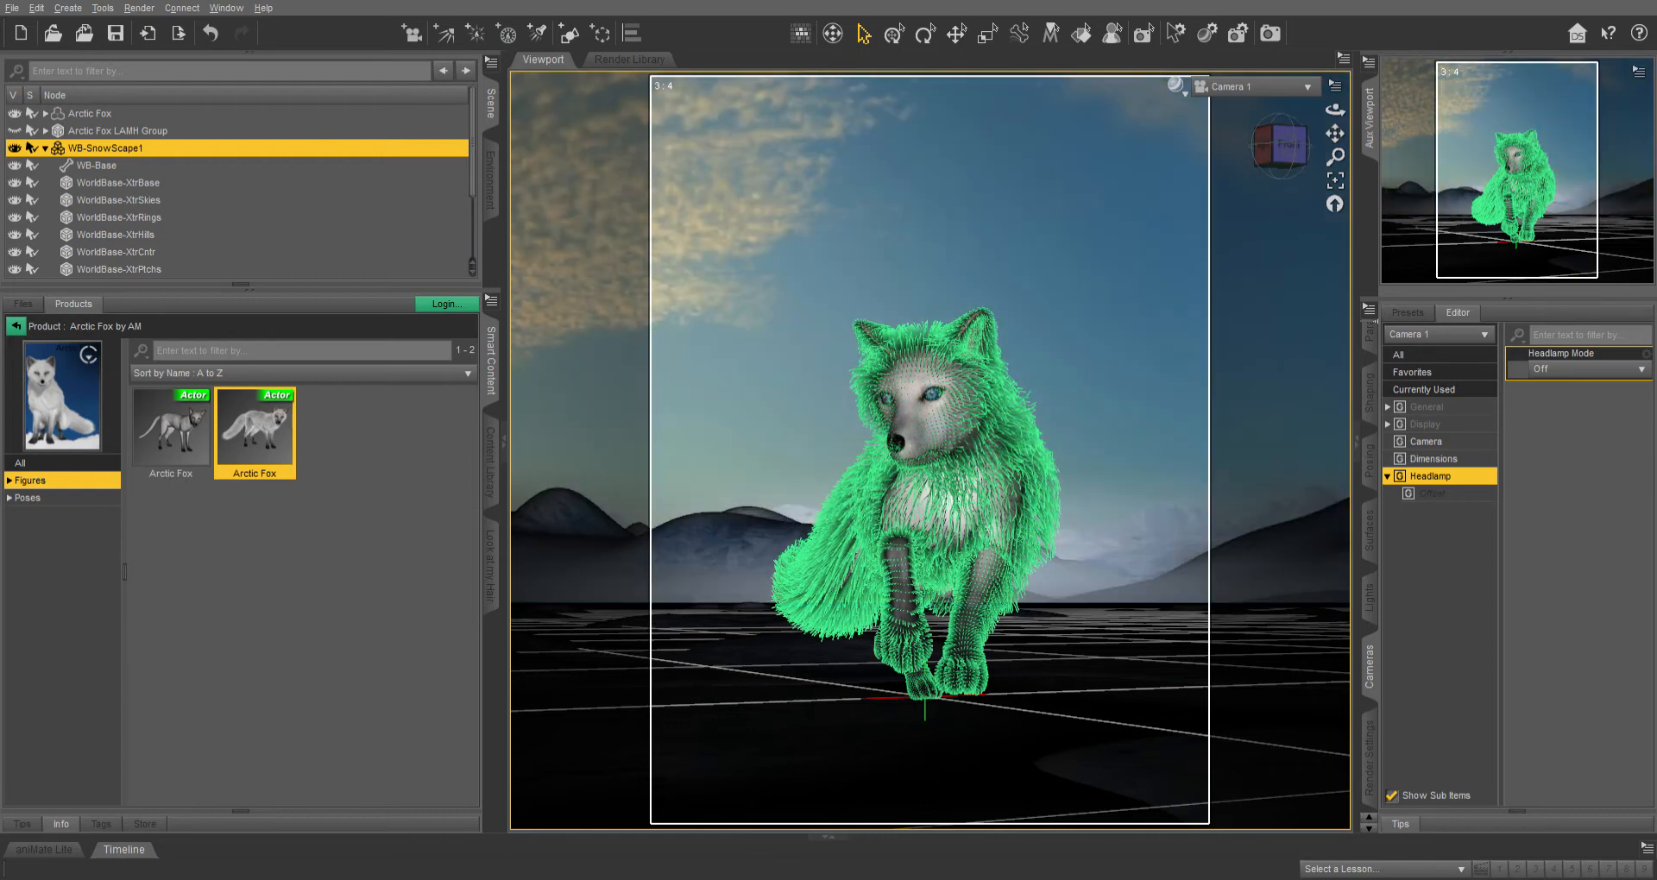
# Open the Environment section of the render settings.
pyautogui.click(1237, 33)
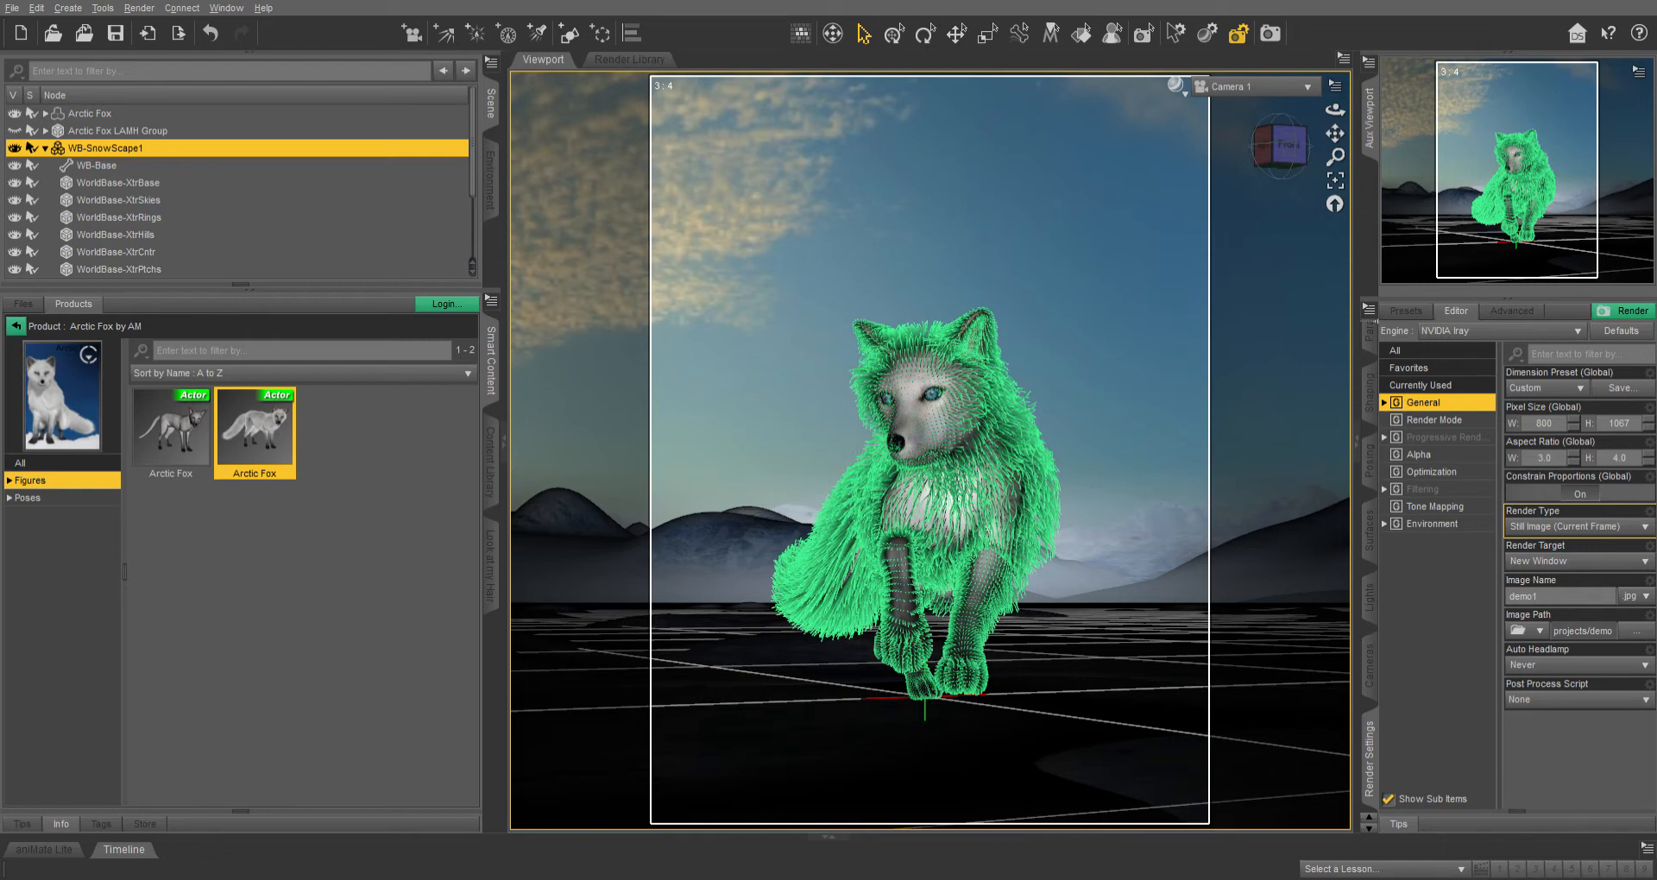
pyautogui.click(1431, 524)
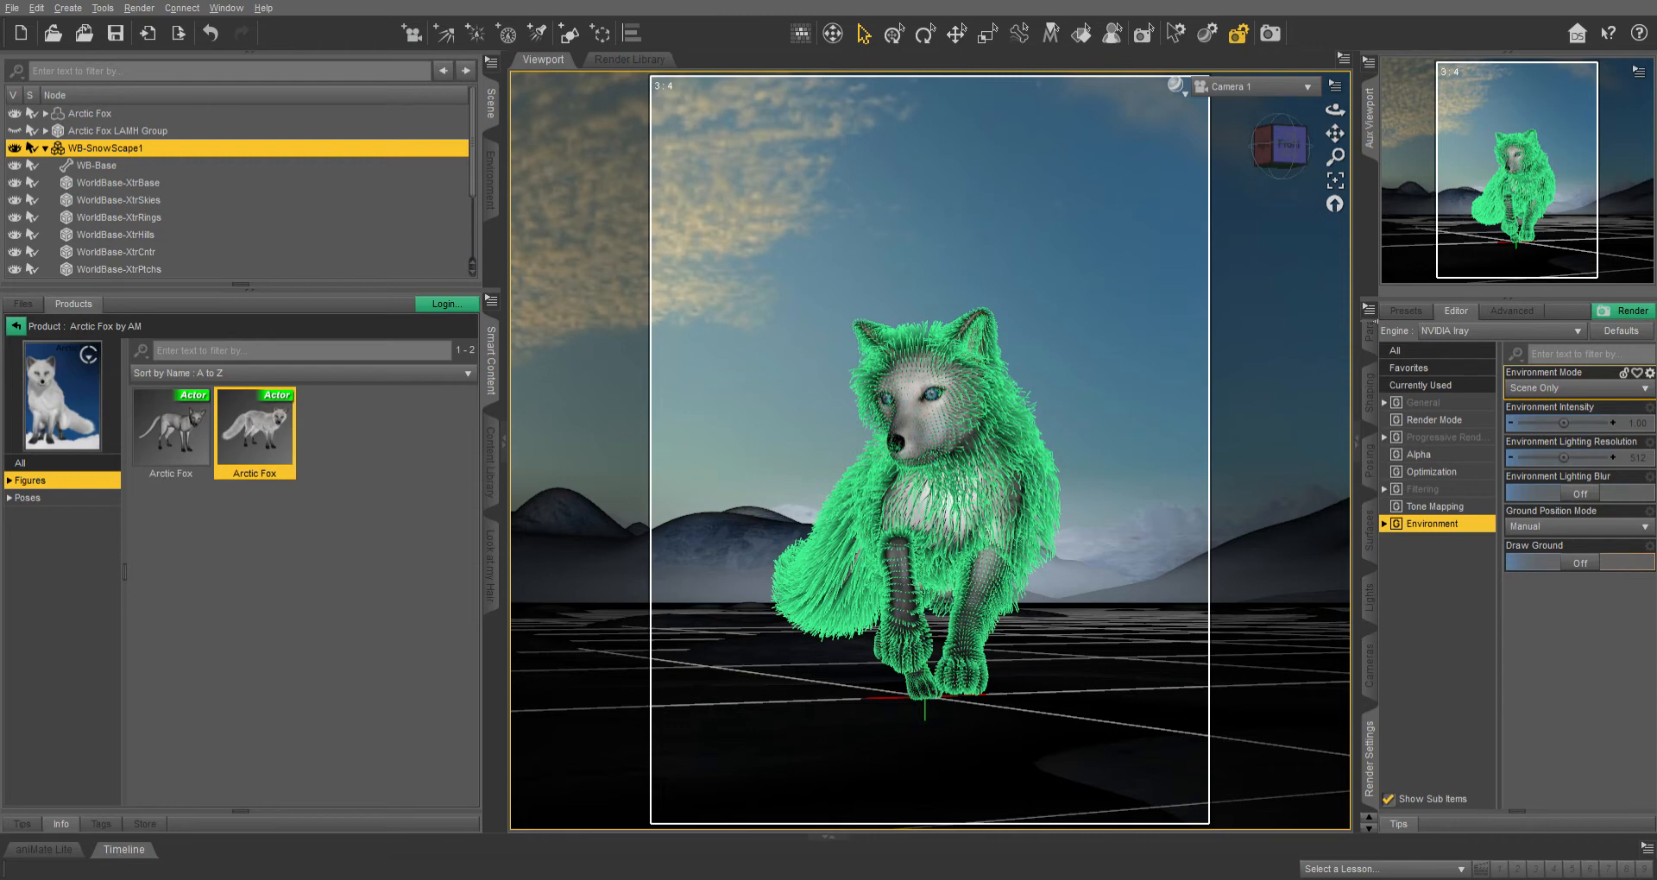
# Select the WorldBase-XtrSkies sky dome and open its Skies surface properties.
pyautogui.click(1147, 423)
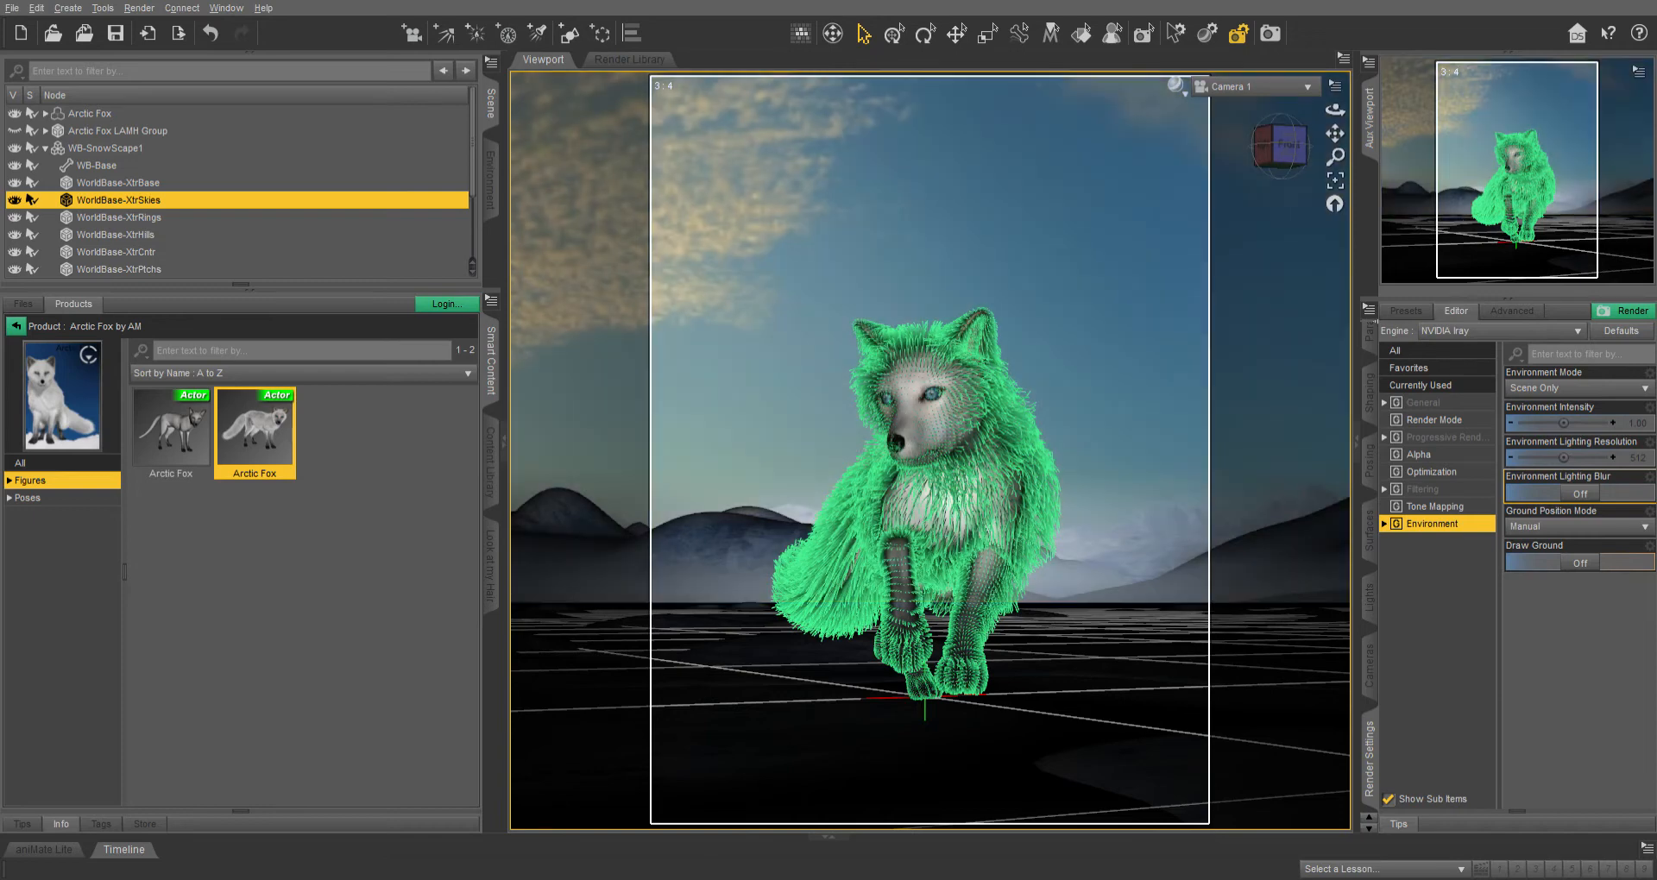
pyautogui.click(490, 462)
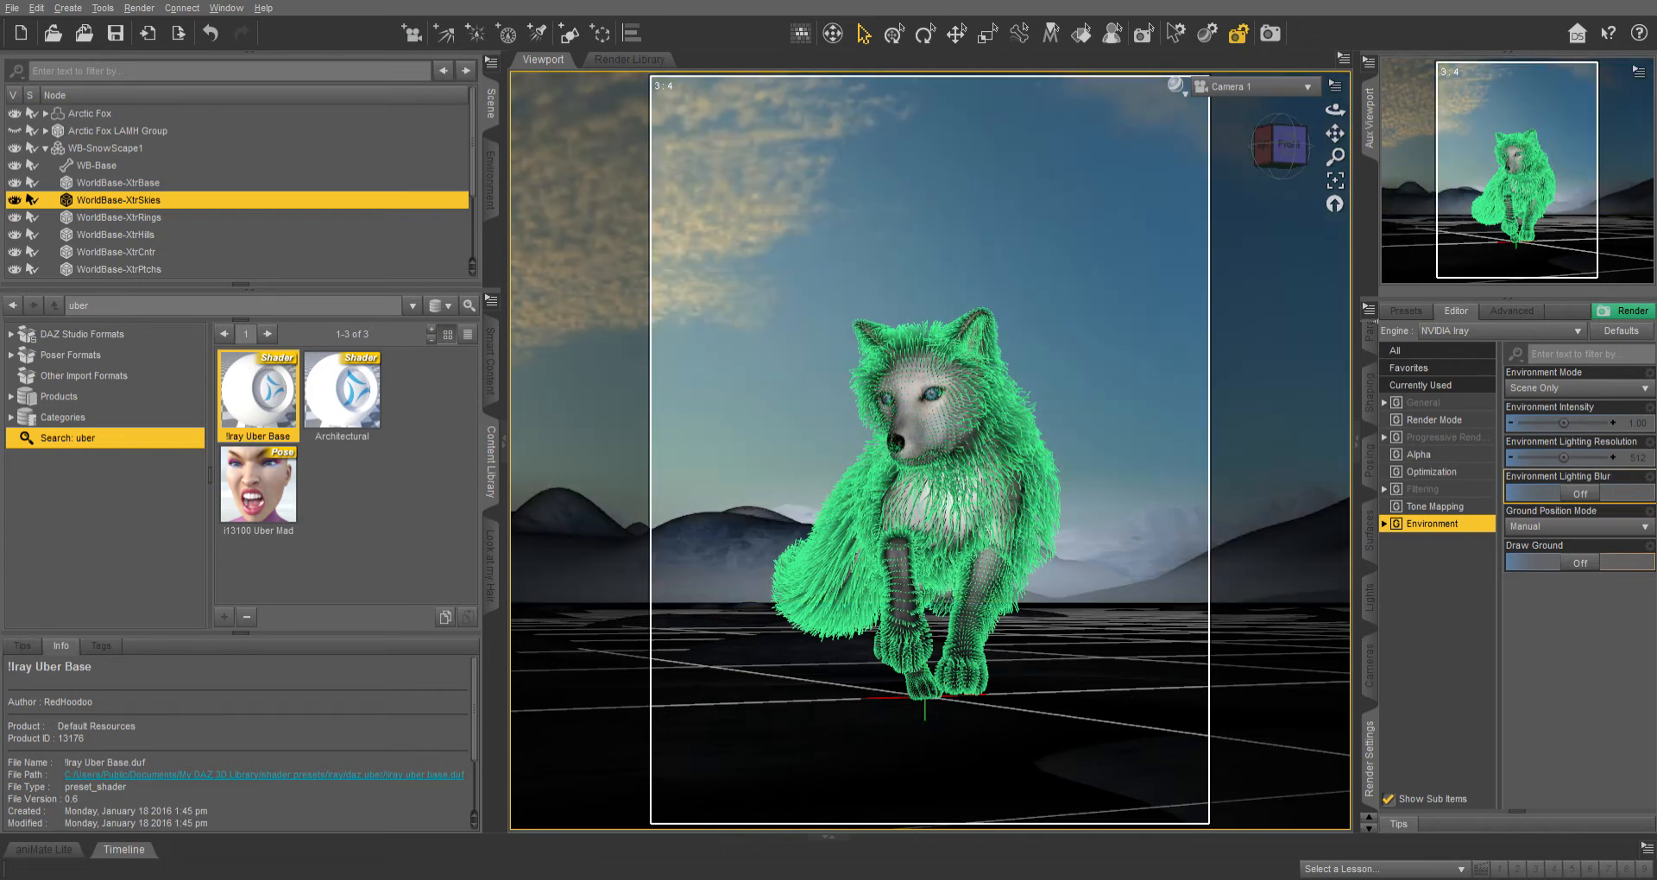
pyautogui.click(1368, 531)
pyautogui.click(1430, 419)
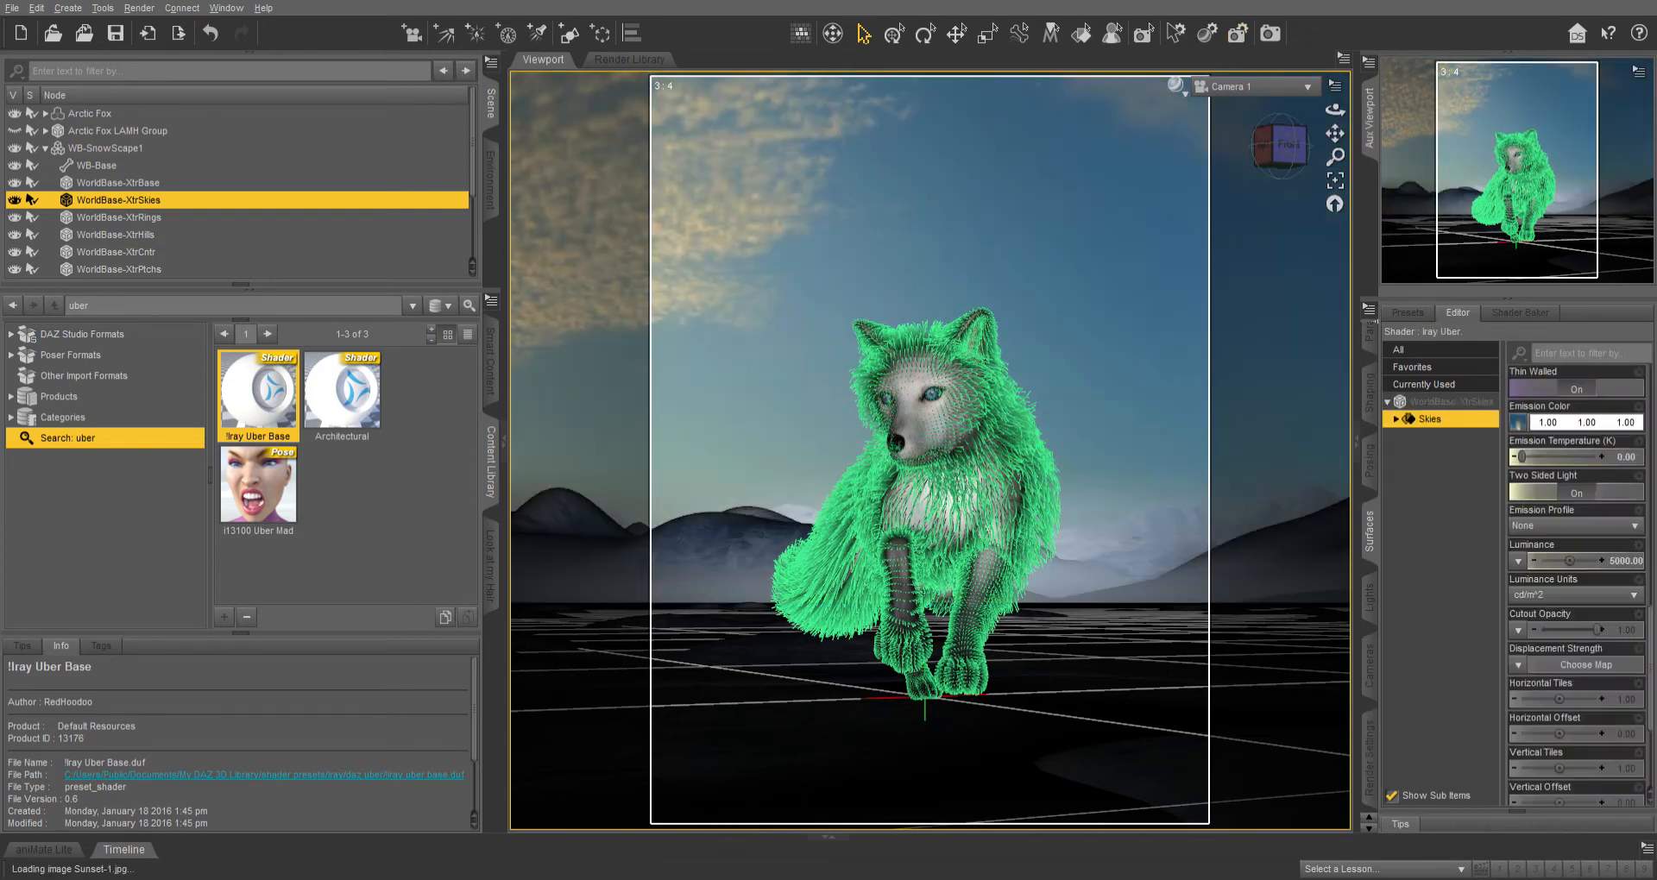
# Browse through the Skies surface properties of the Iray Uber shader.
pyautogui.scroll(15, 1576, 585)
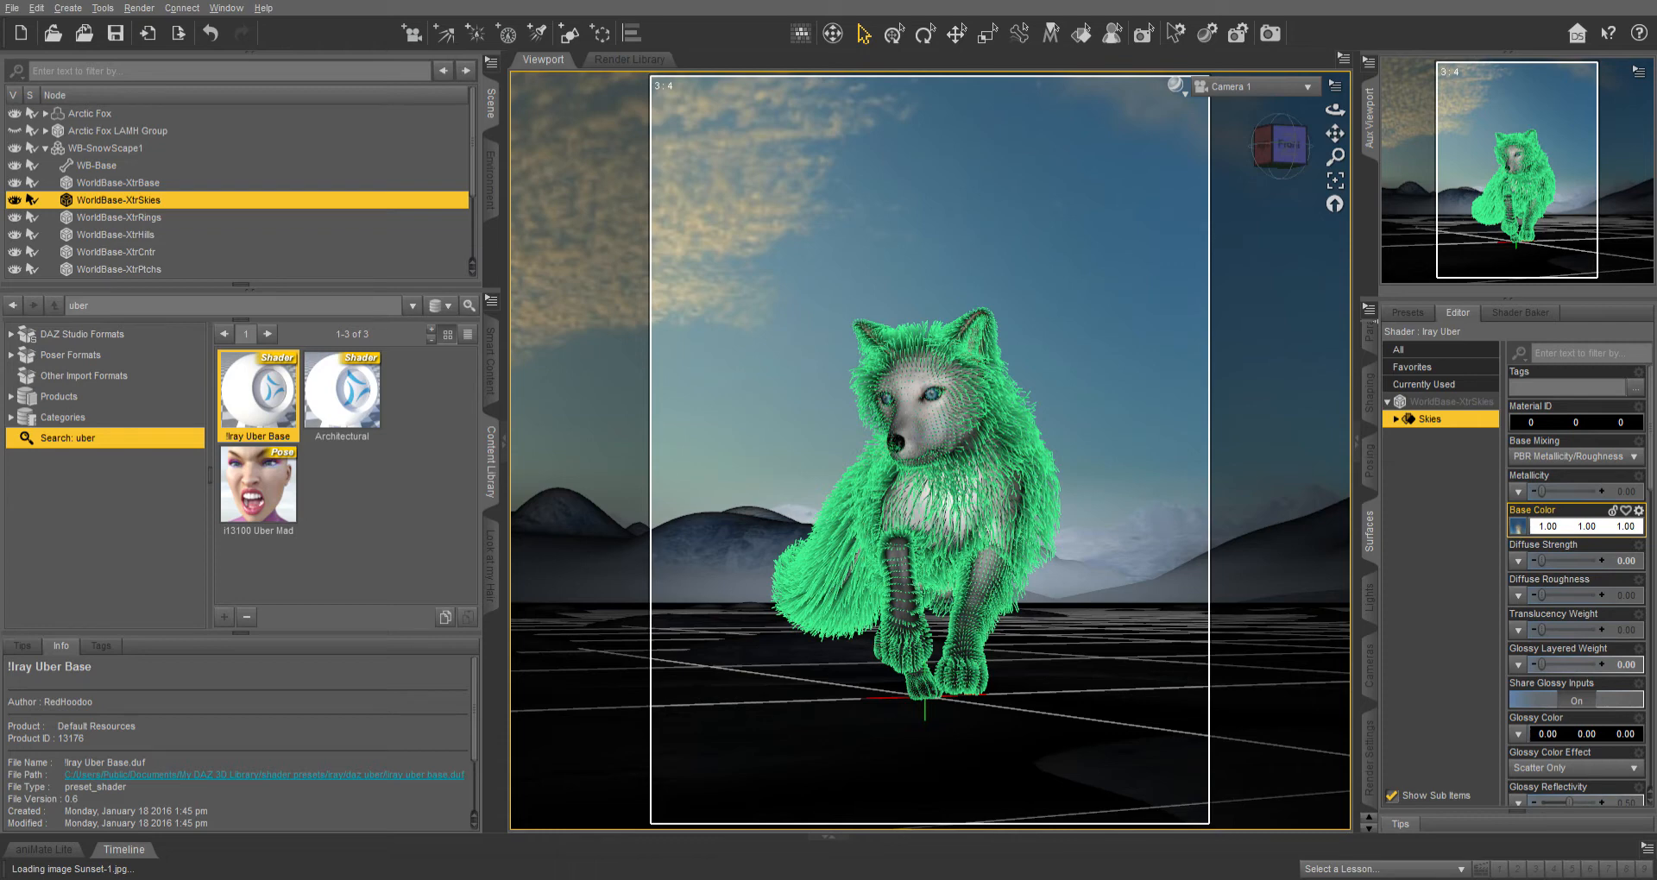
pyautogui.scroll(-10, 1576, 509)
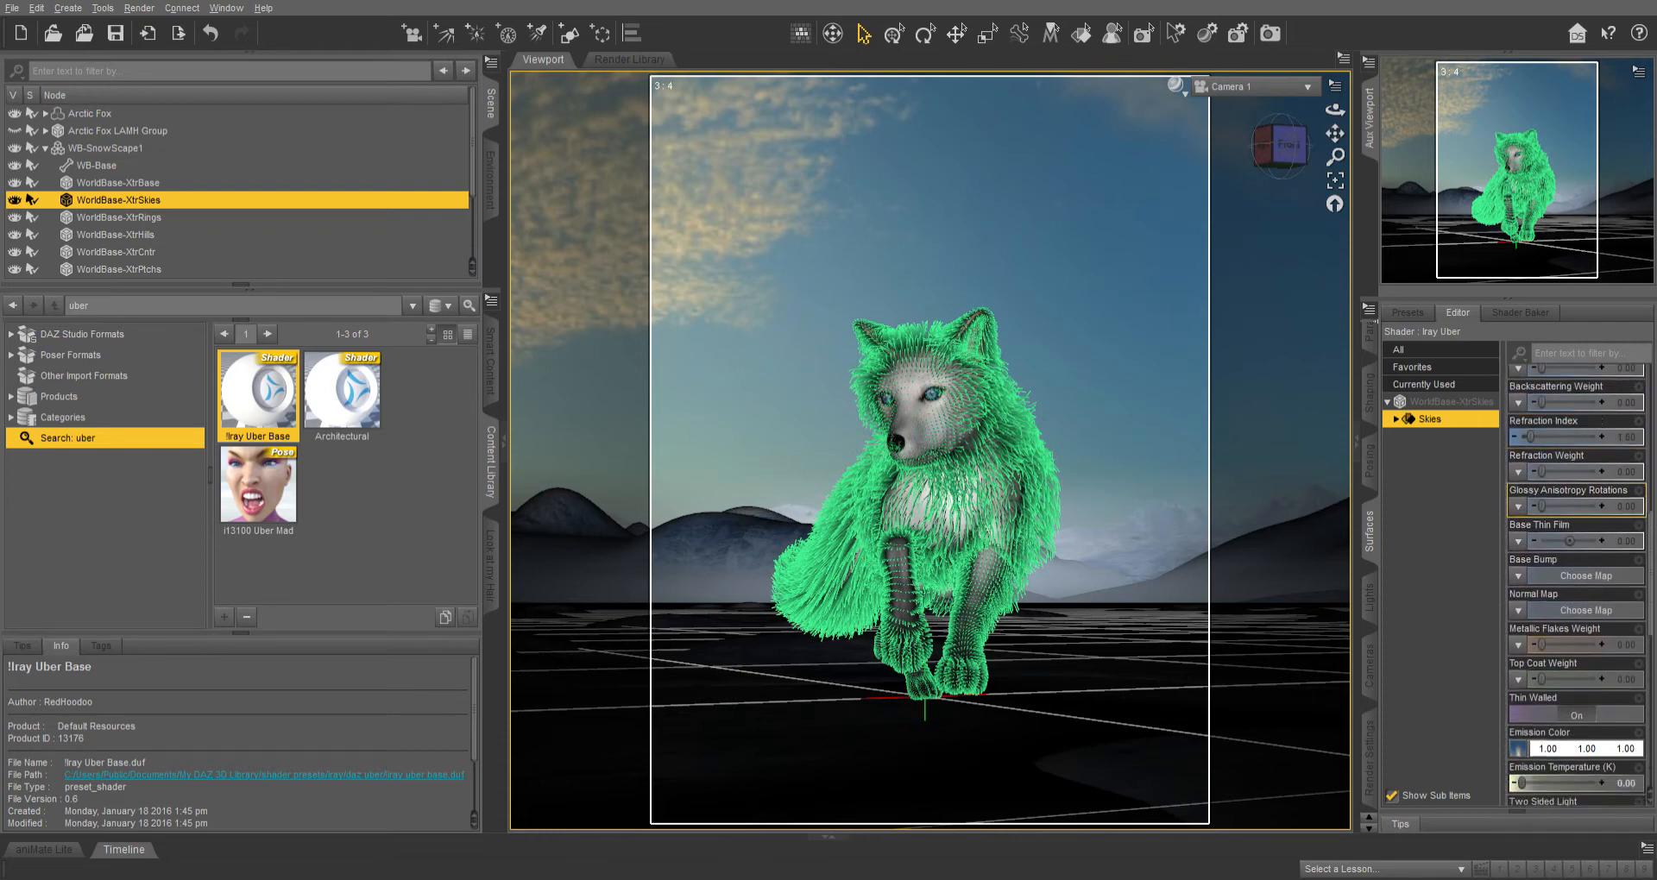
pyautogui.scroll(-6, 1576, 509)
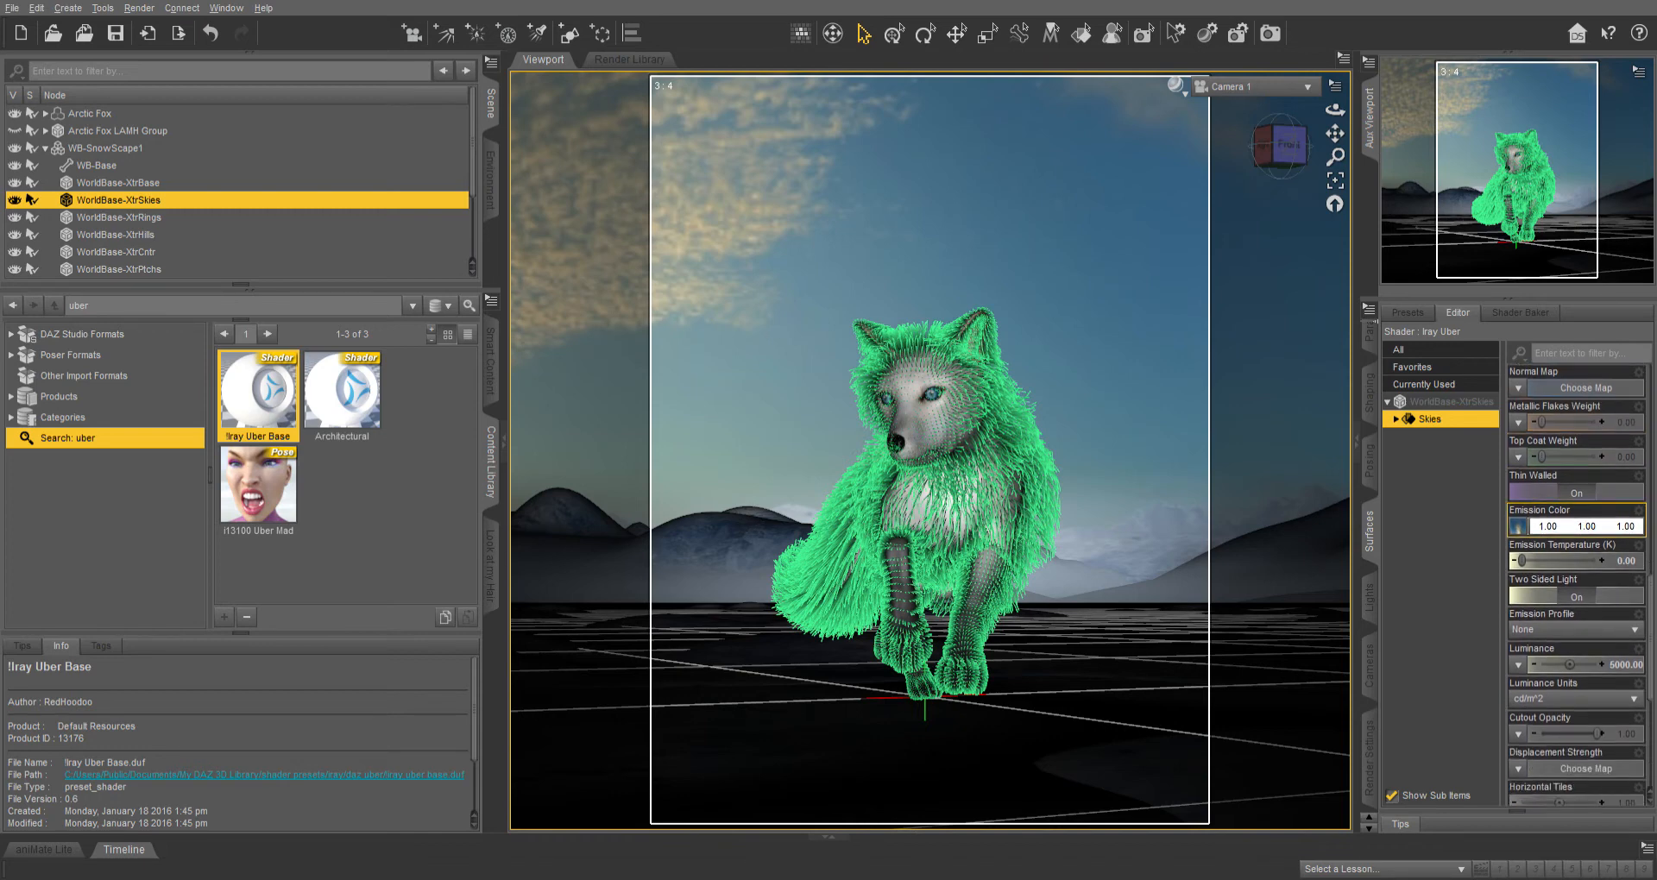
pyautogui.click(1443, 516)
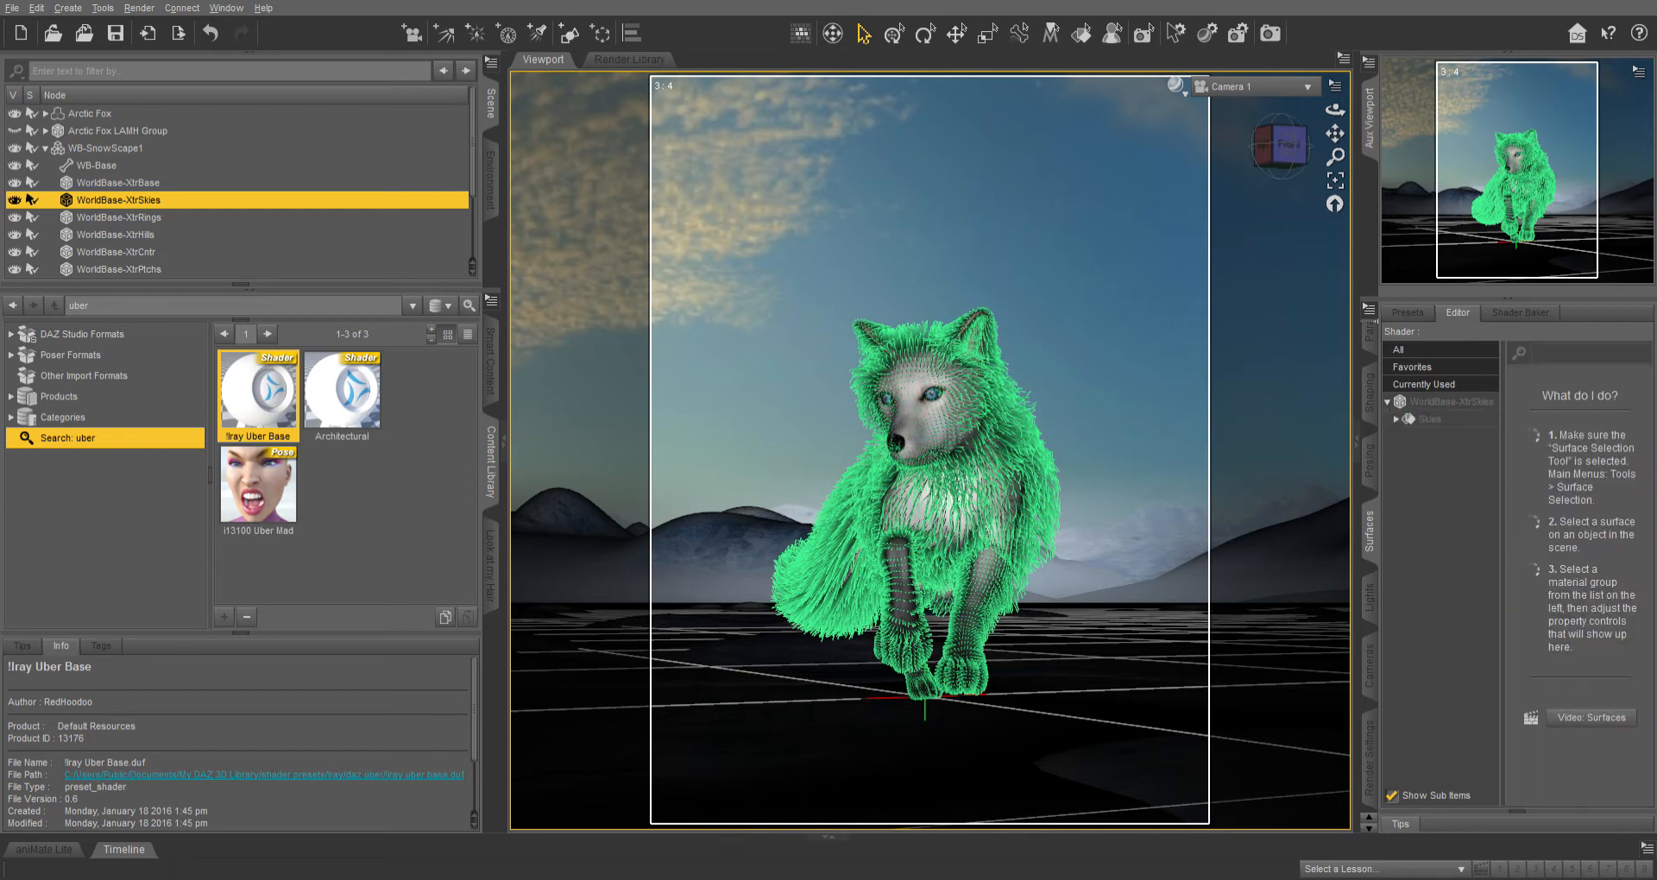
pyautogui.click(1430, 419)
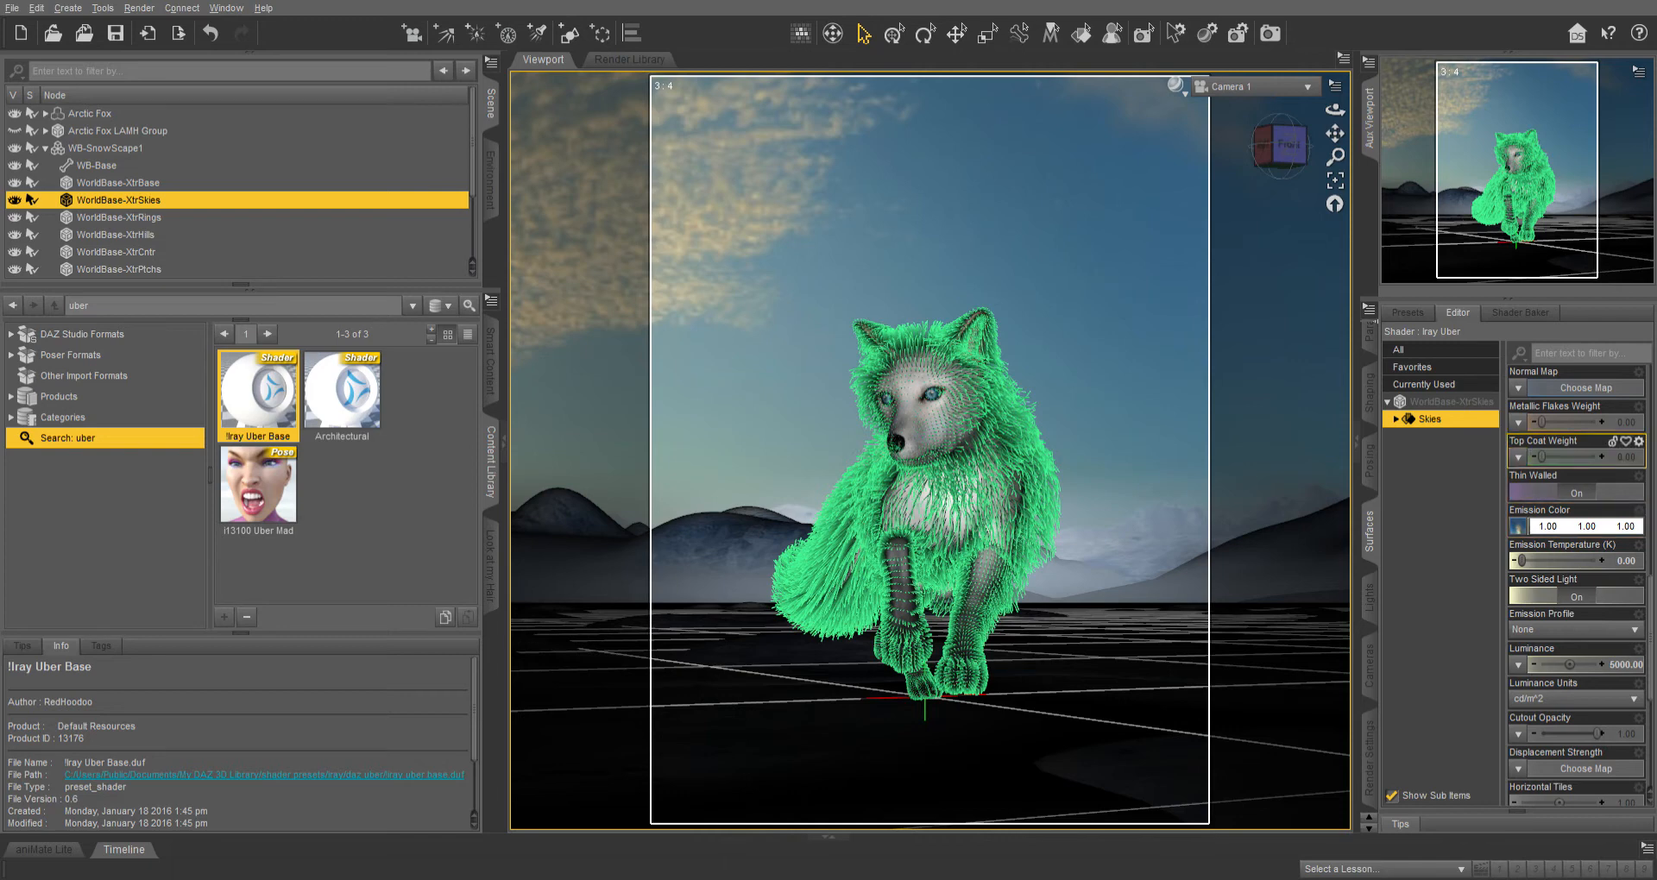
pyautogui.click(1440, 501)
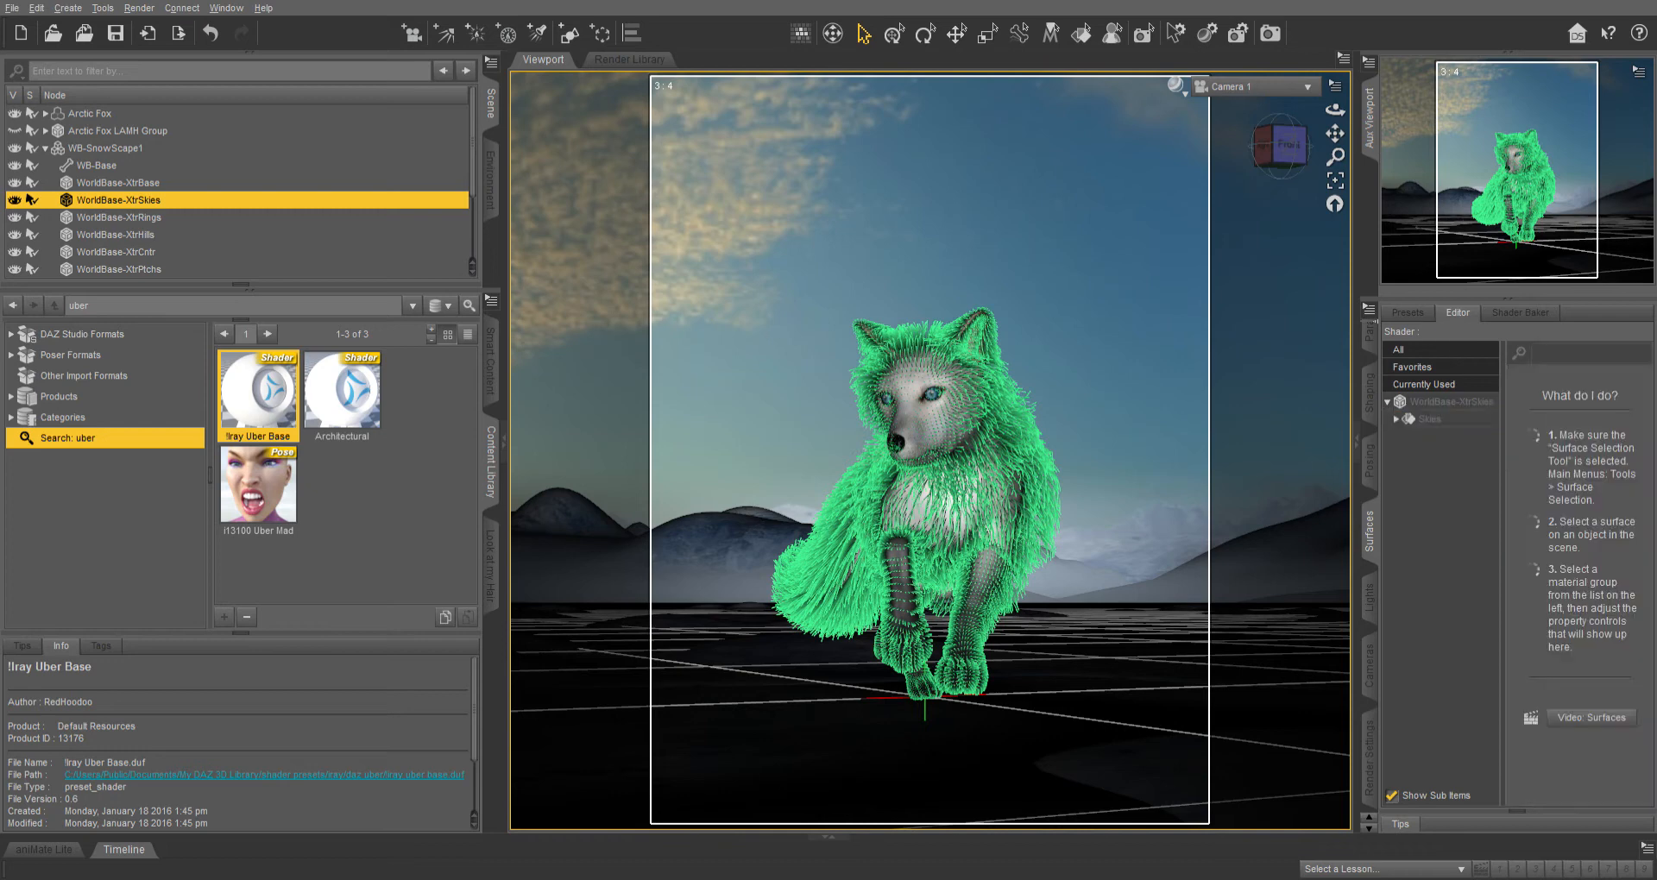
pyautogui.click(1430, 420)
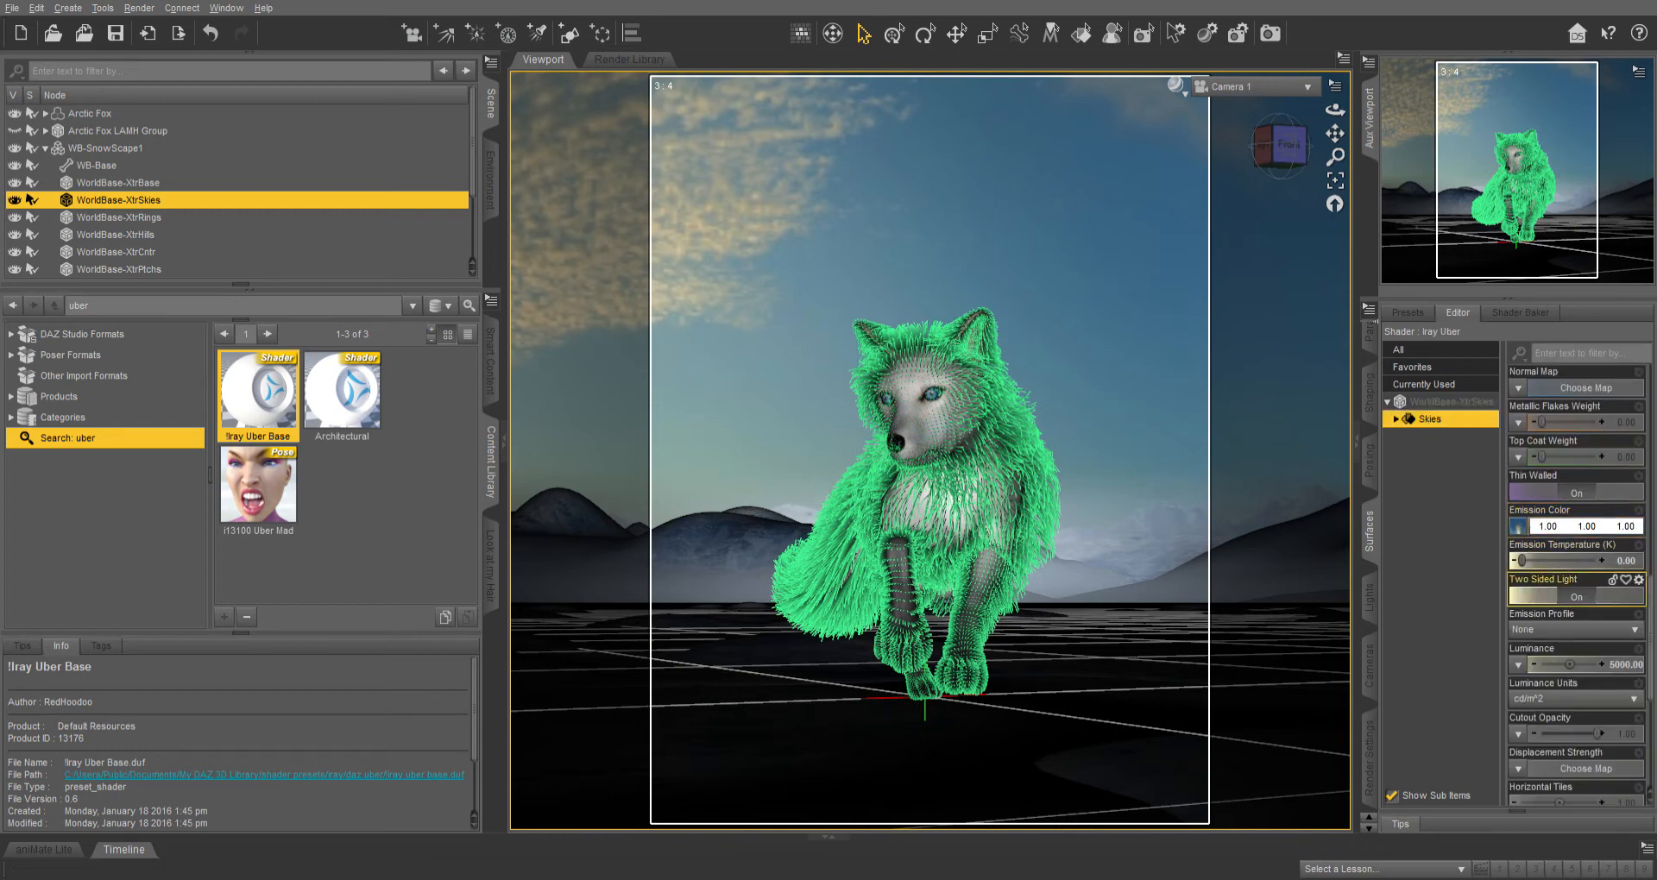
# Open the Skies Luminance value for editing and switch the viewport draw style back to textured shading.
pyautogui.scroll(-3, 1553, 569)
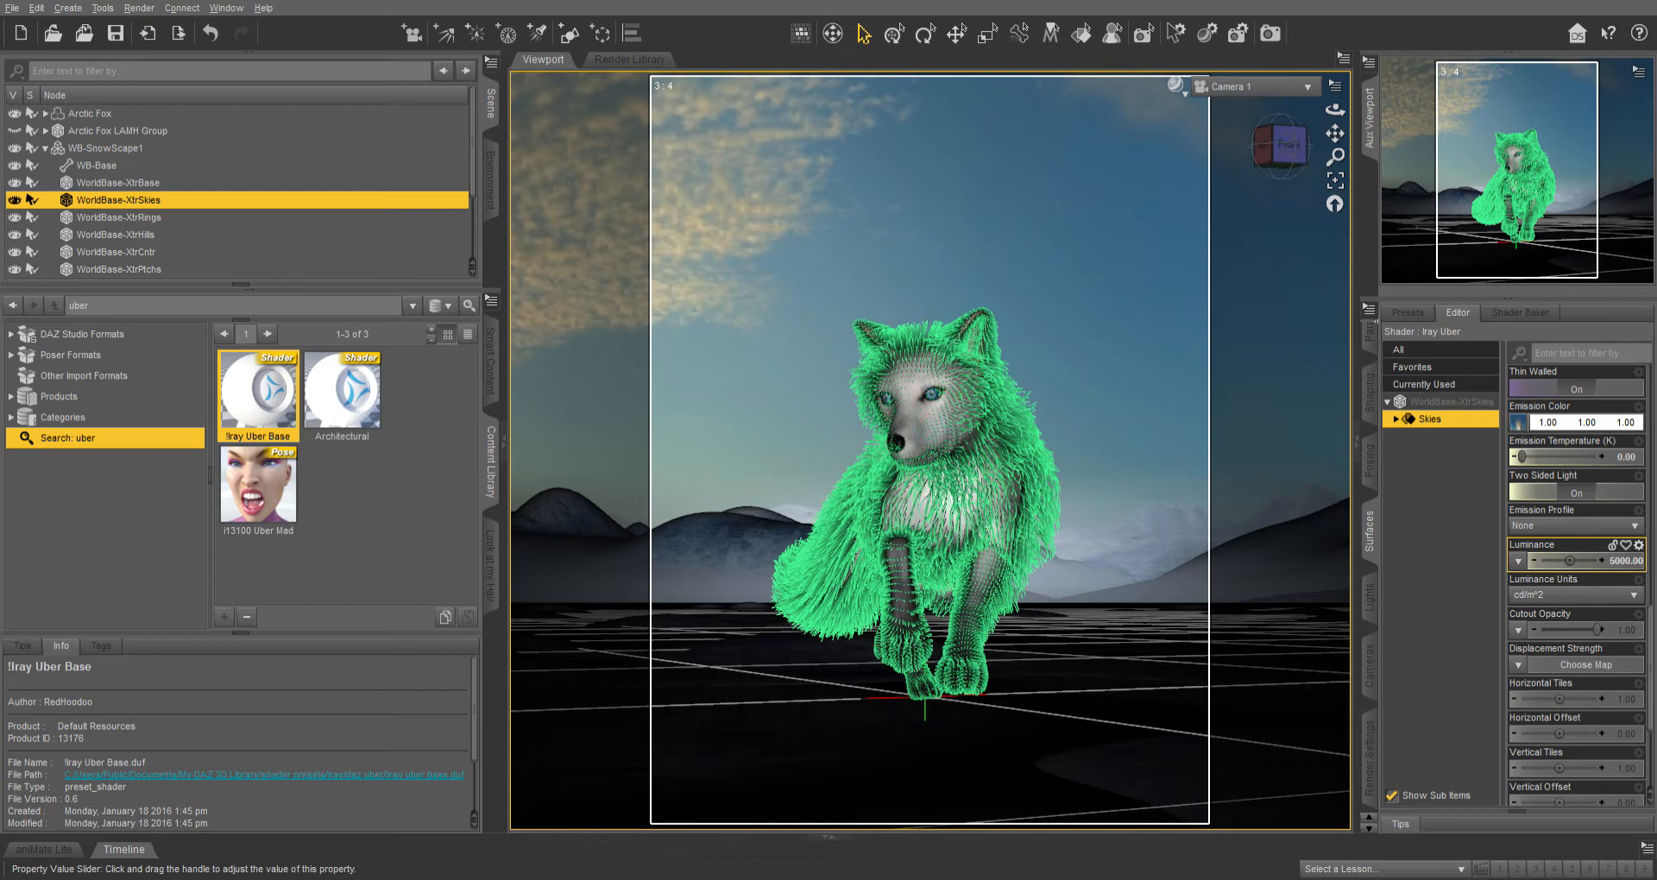
pyautogui.click(1625, 561)
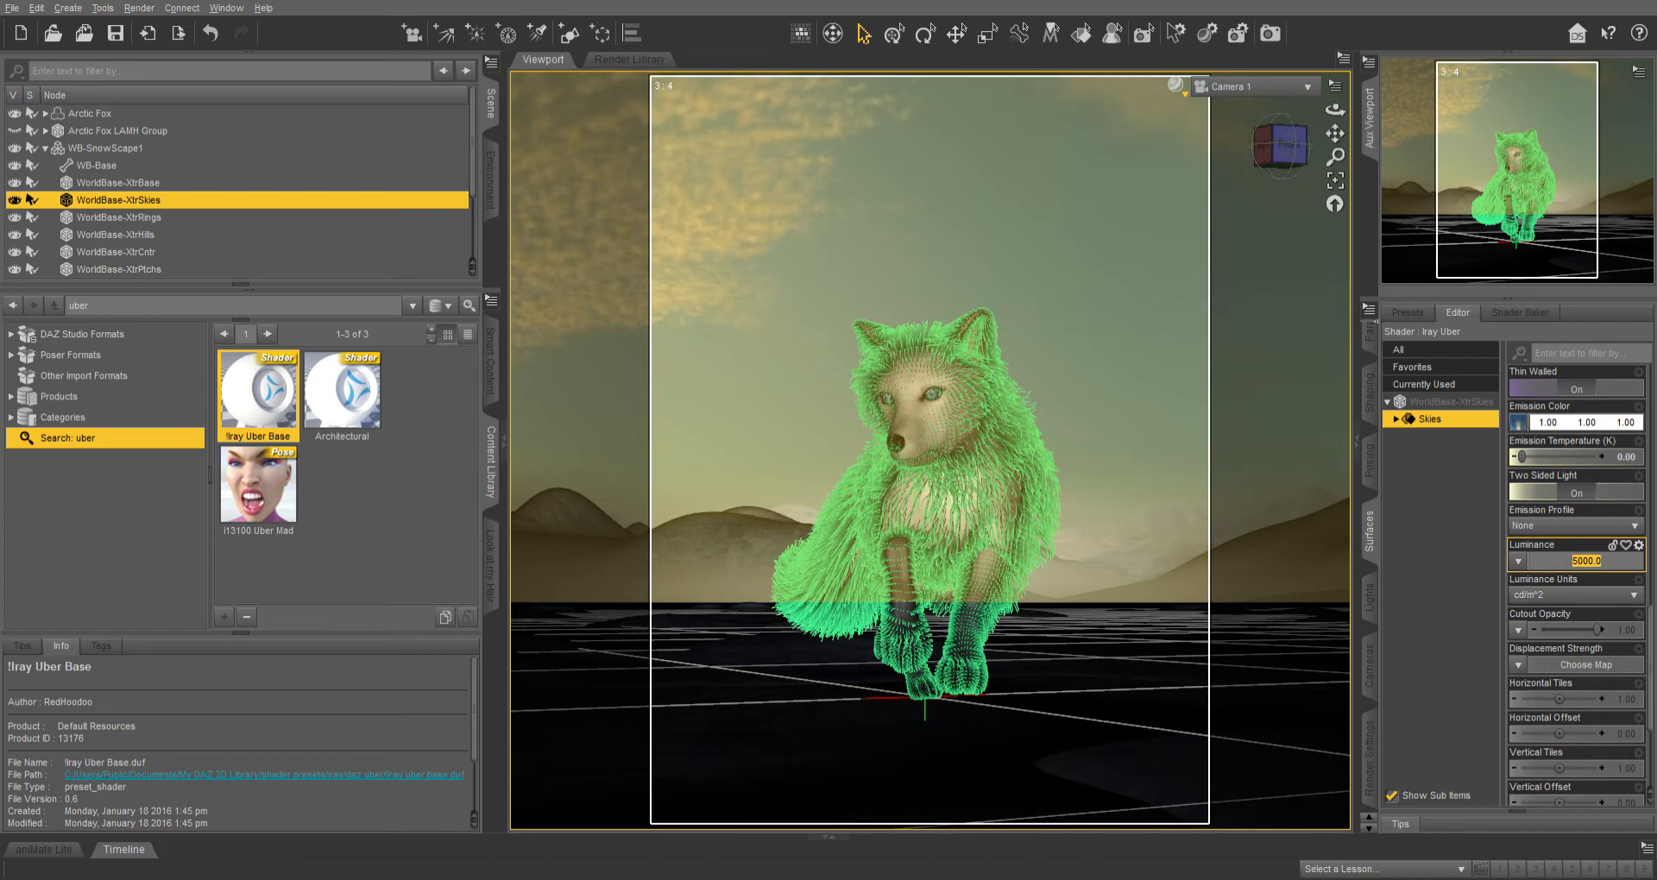
pyautogui.scroll(-2, 240, 190)
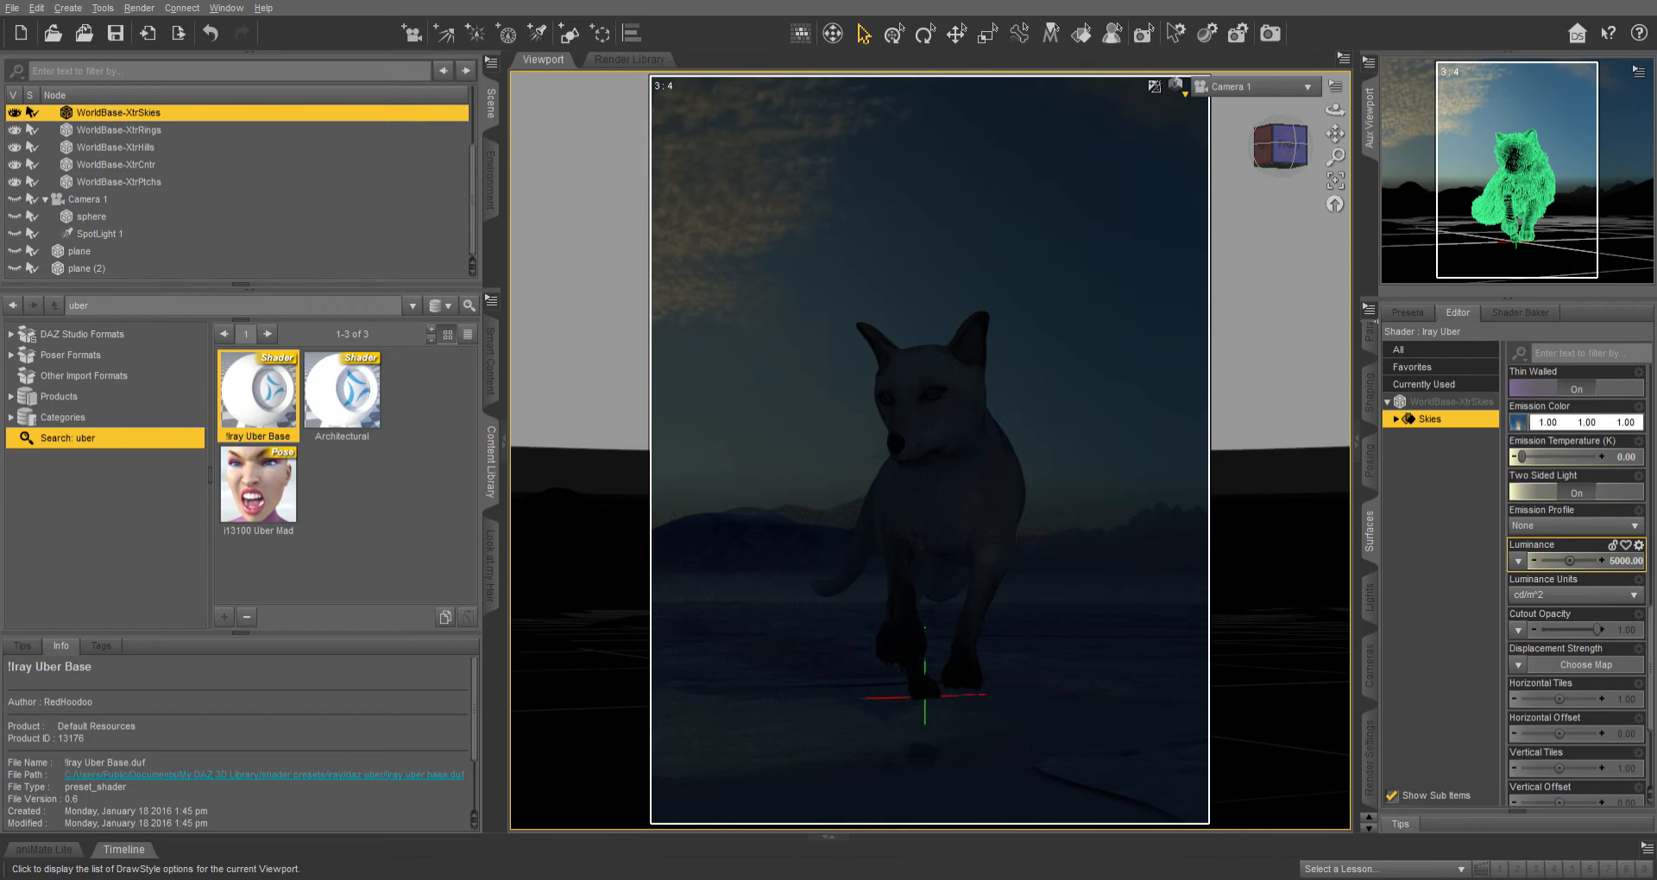
pyautogui.click(1175, 84)
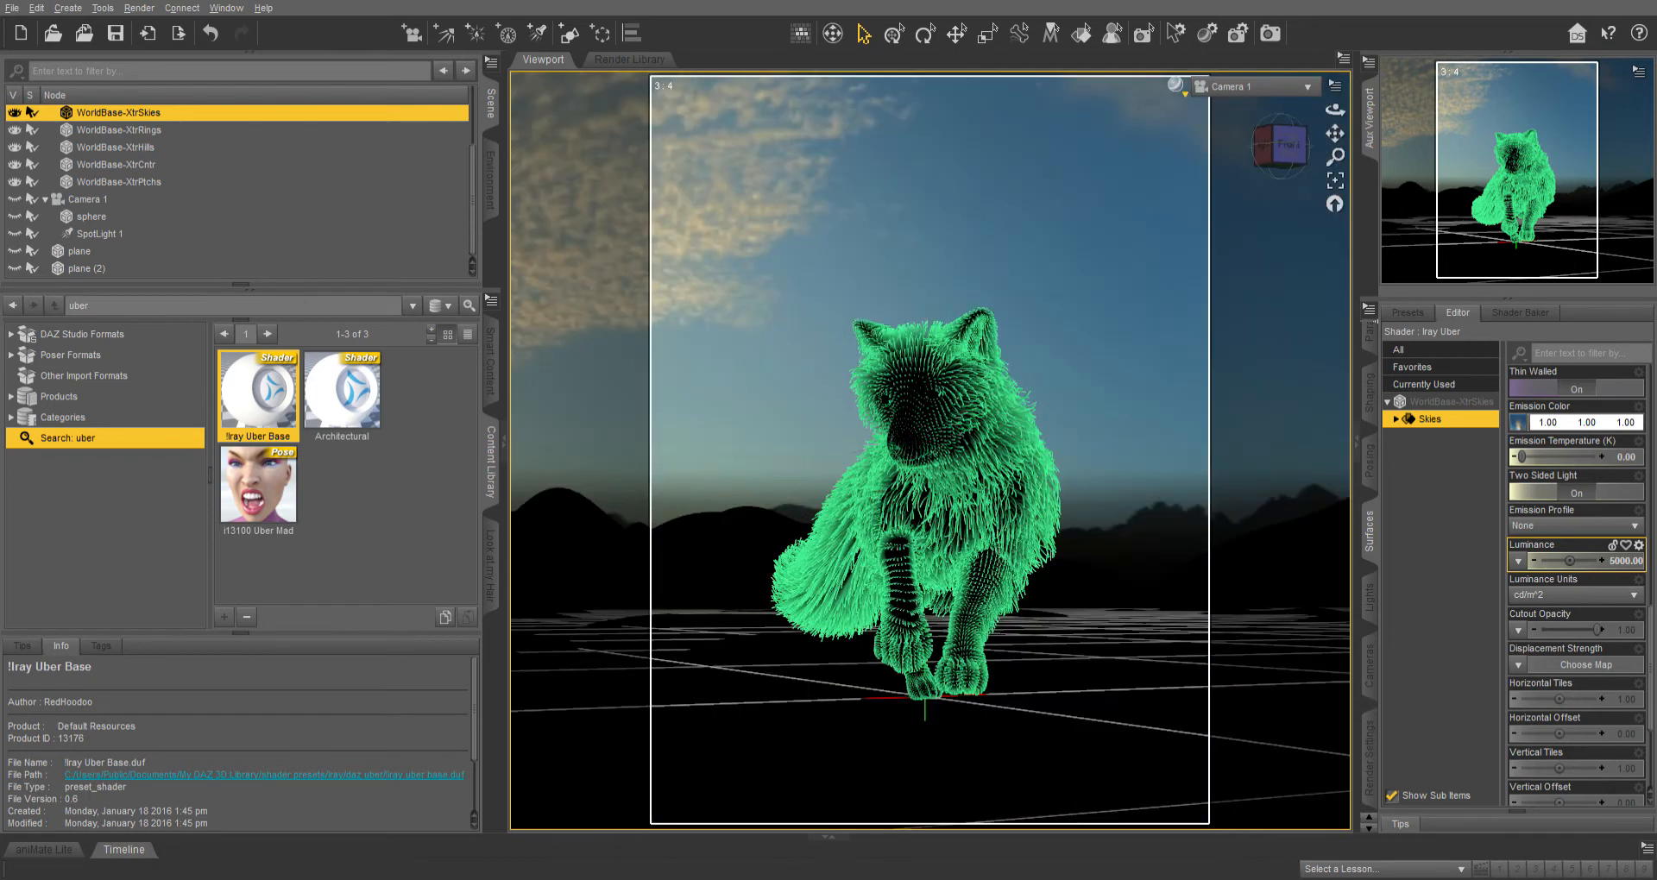
# Toggle visibility of the WB-SnowScape1 nodes to hide the sky dome.
pyautogui.scroll(2, 237, 190)
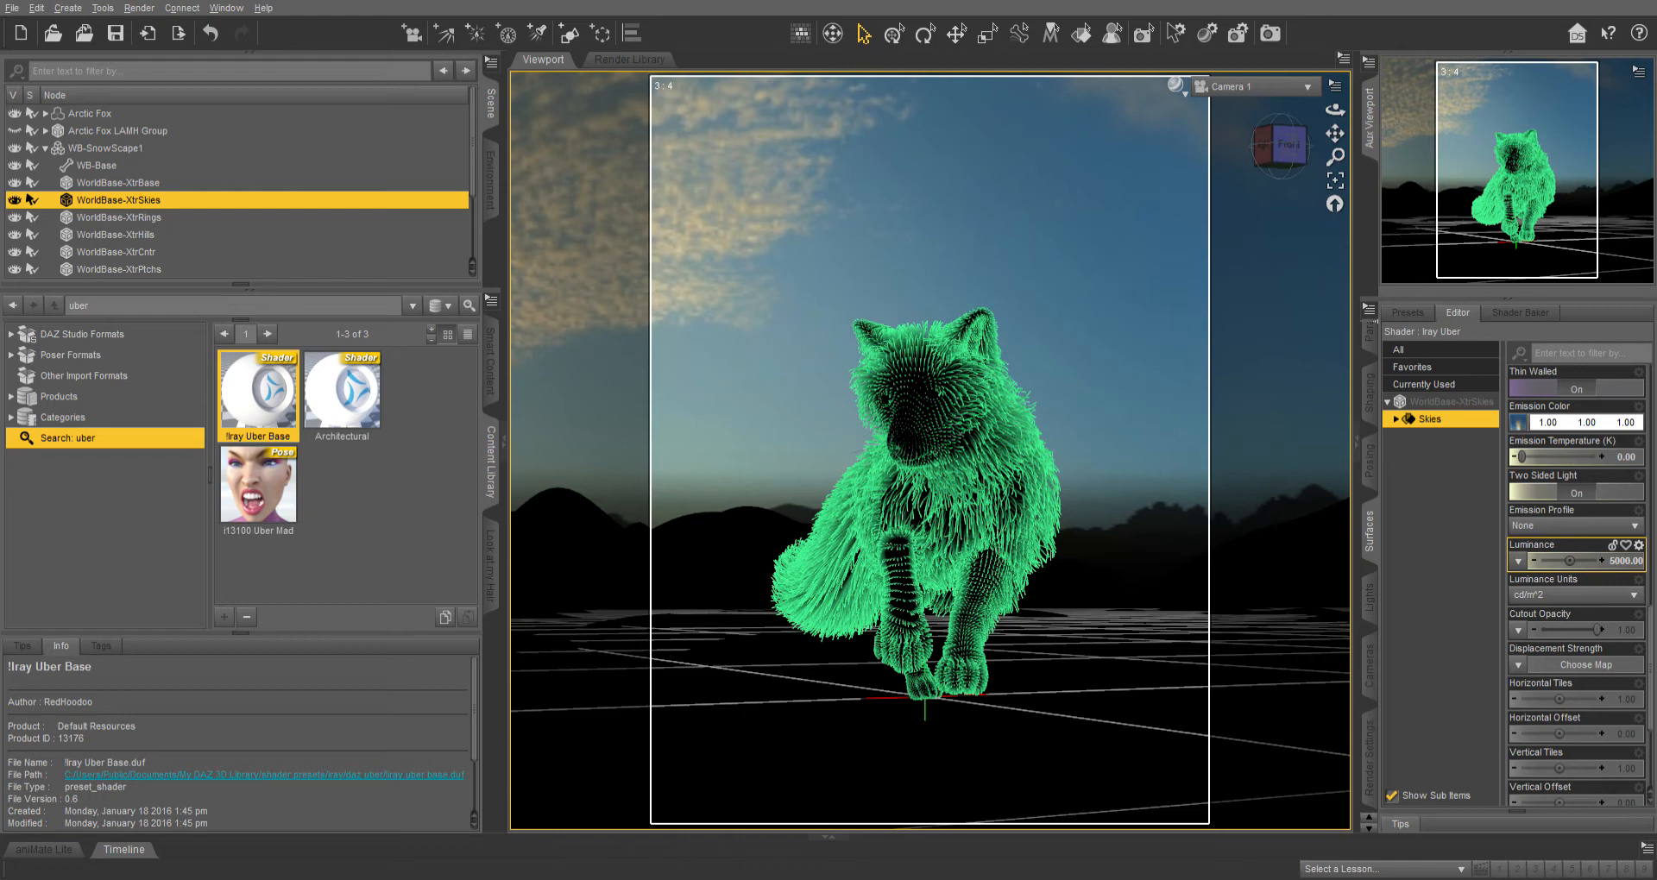
pyautogui.click(14, 149)
pyautogui.click(15, 166)
pyautogui.click(15, 183)
pyautogui.click(15, 200)
pyautogui.click(15, 218)
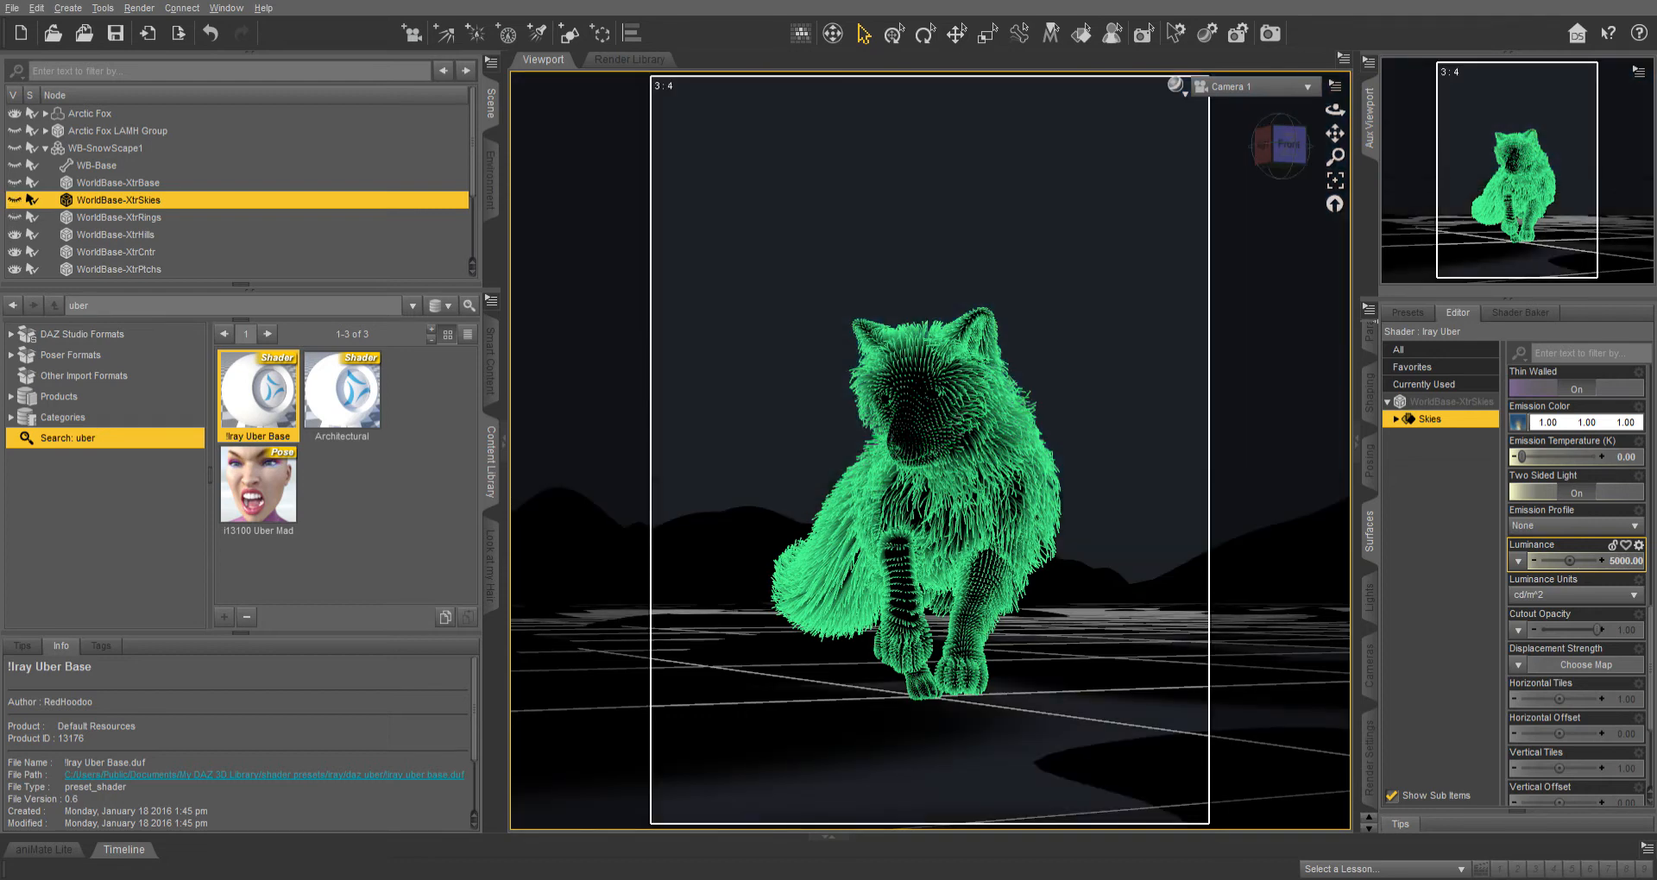
# Switch the viewport to Top View and make the first plane visible.
pyautogui.scroll(-1, 237, 189)
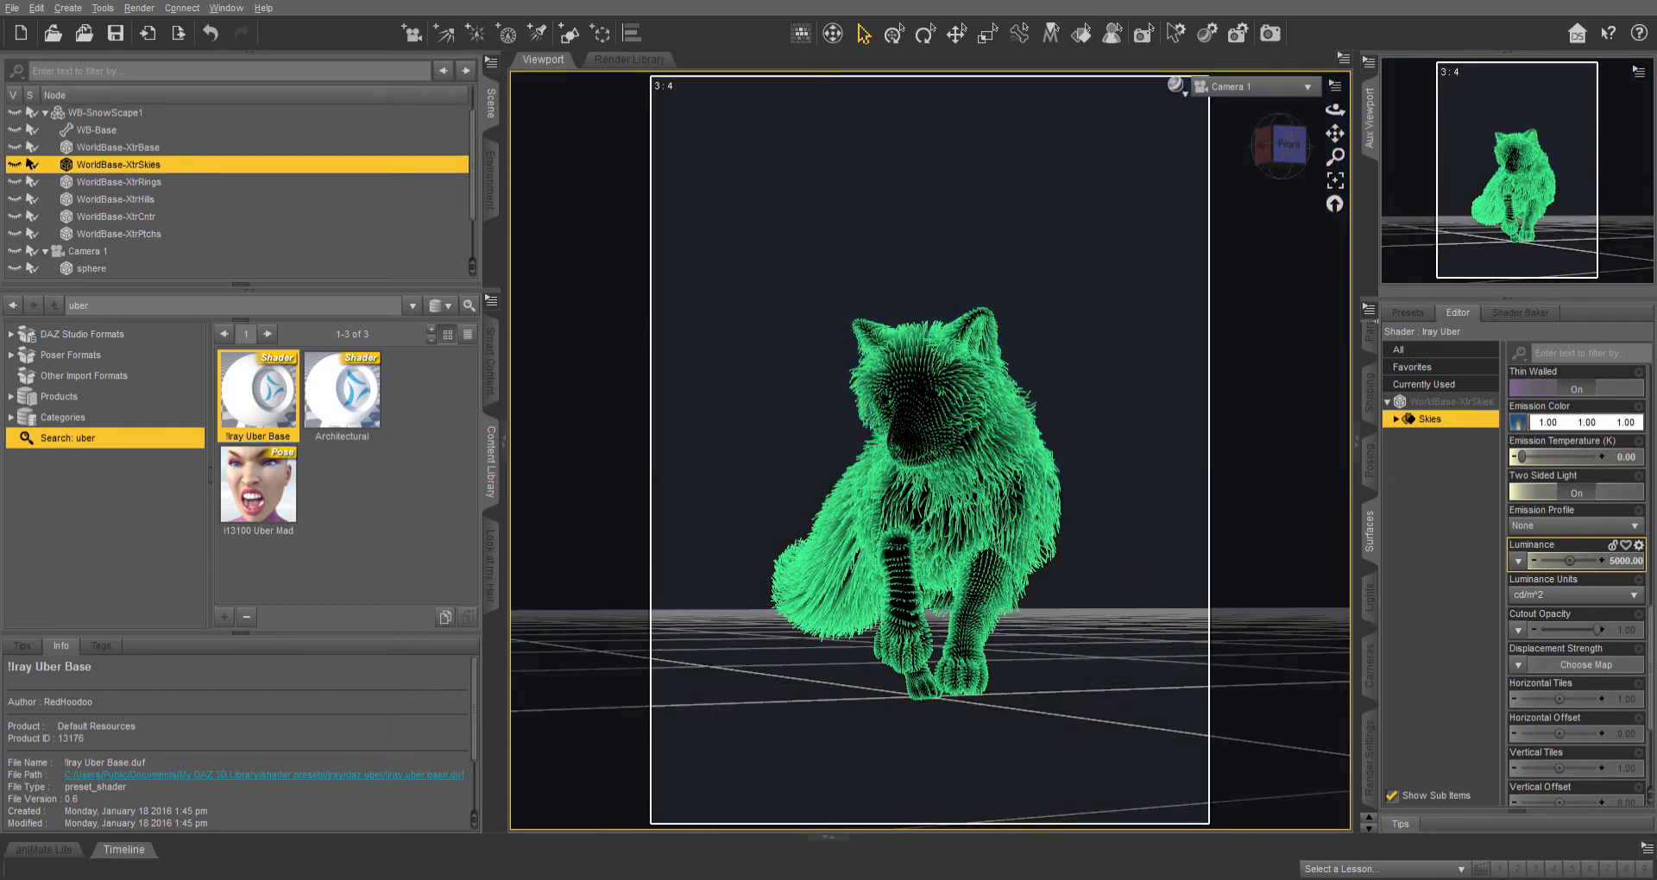
pyautogui.scroll(-1, 237, 190)
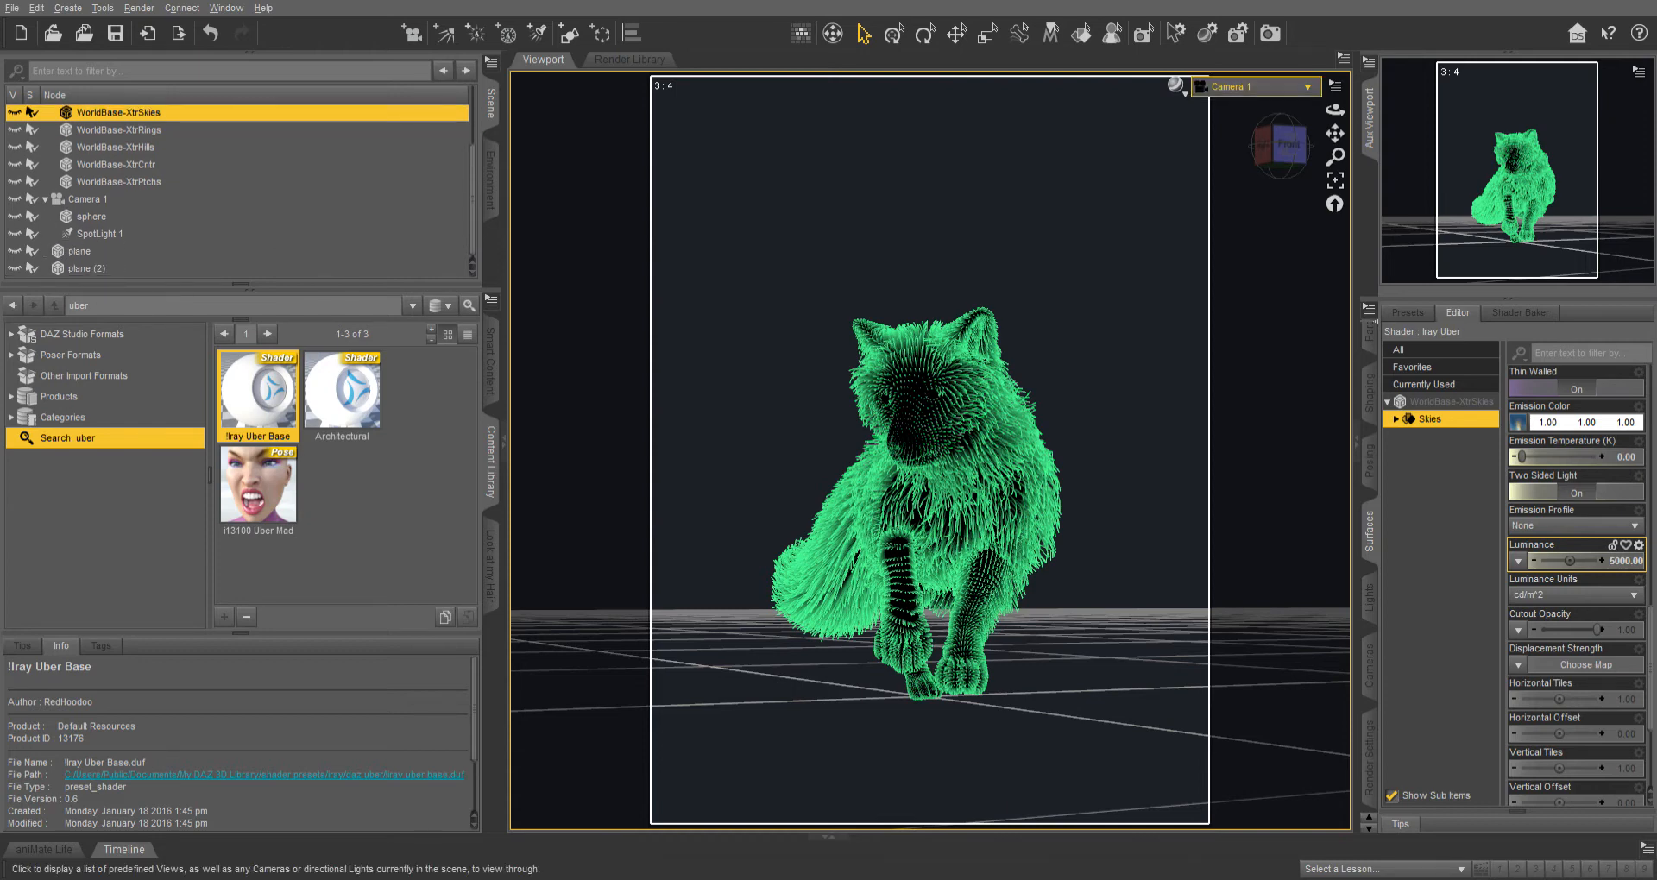
pyautogui.click(1236, 155)
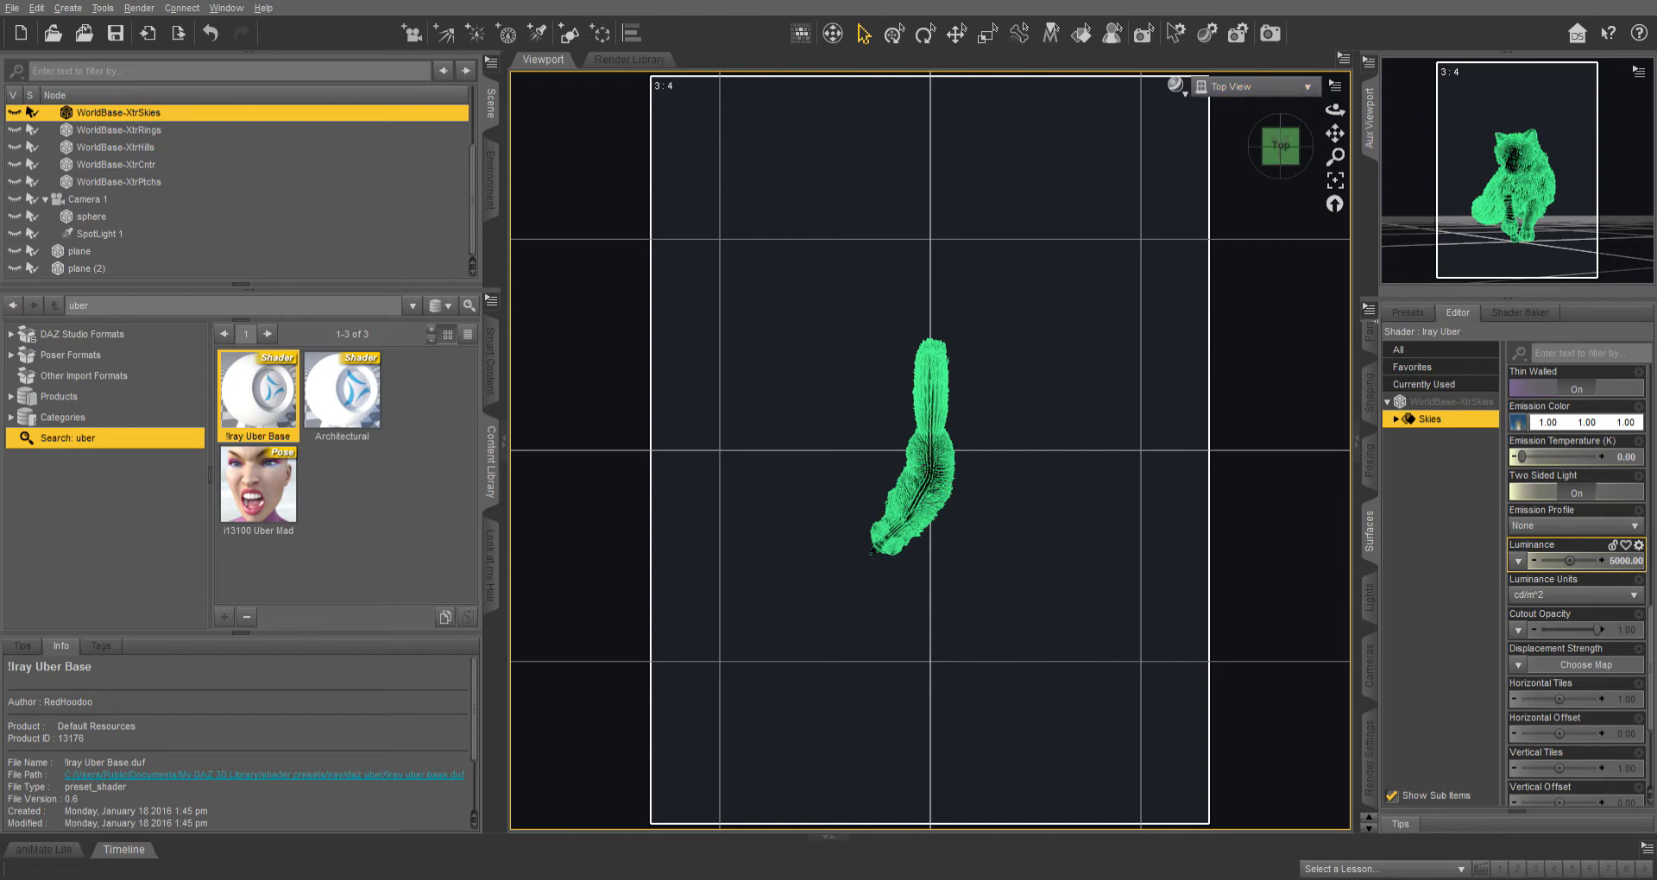
pyautogui.click(15, 251)
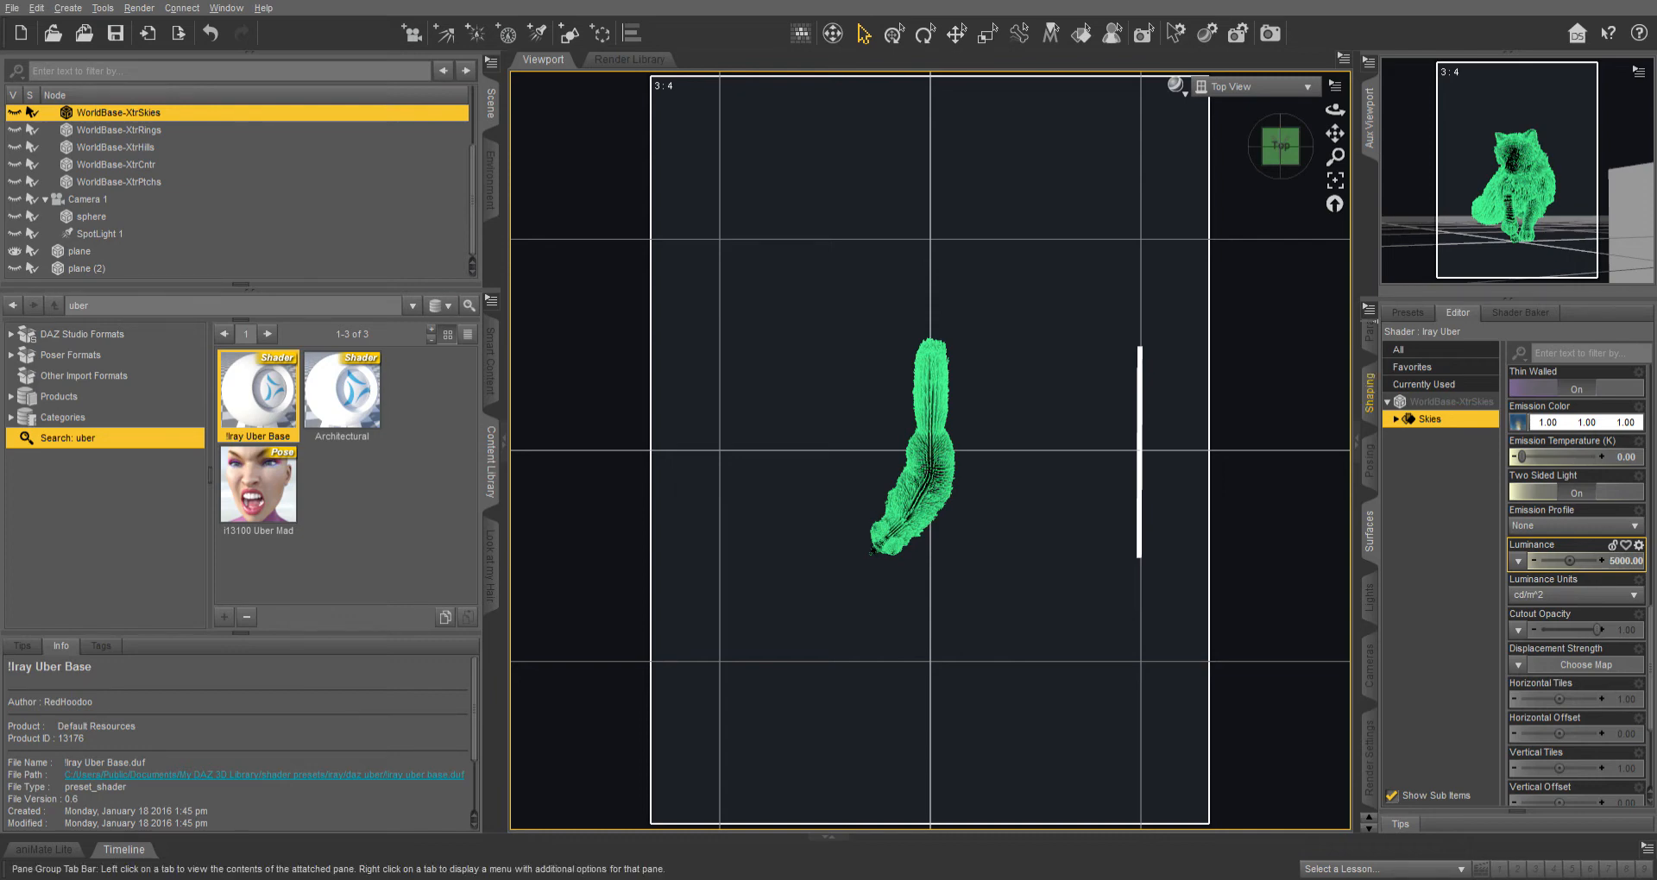
# Select the plane's surface with the Surface Selection tool and set its Luminance to 500000.
pyautogui.click(1081, 34)
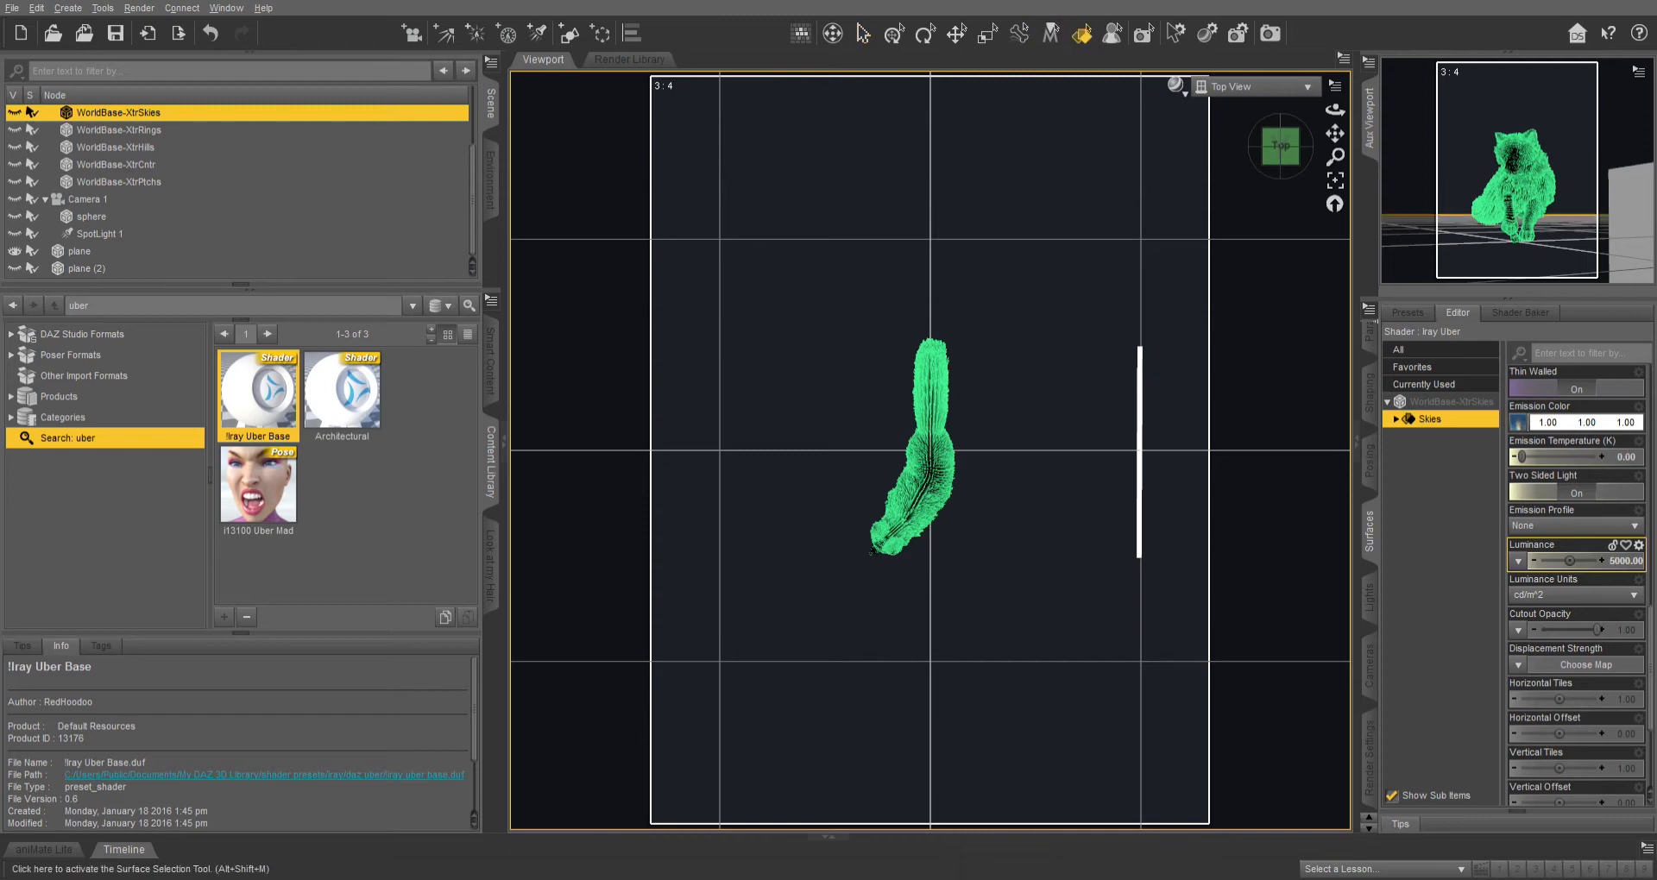
pyautogui.click(1139, 453)
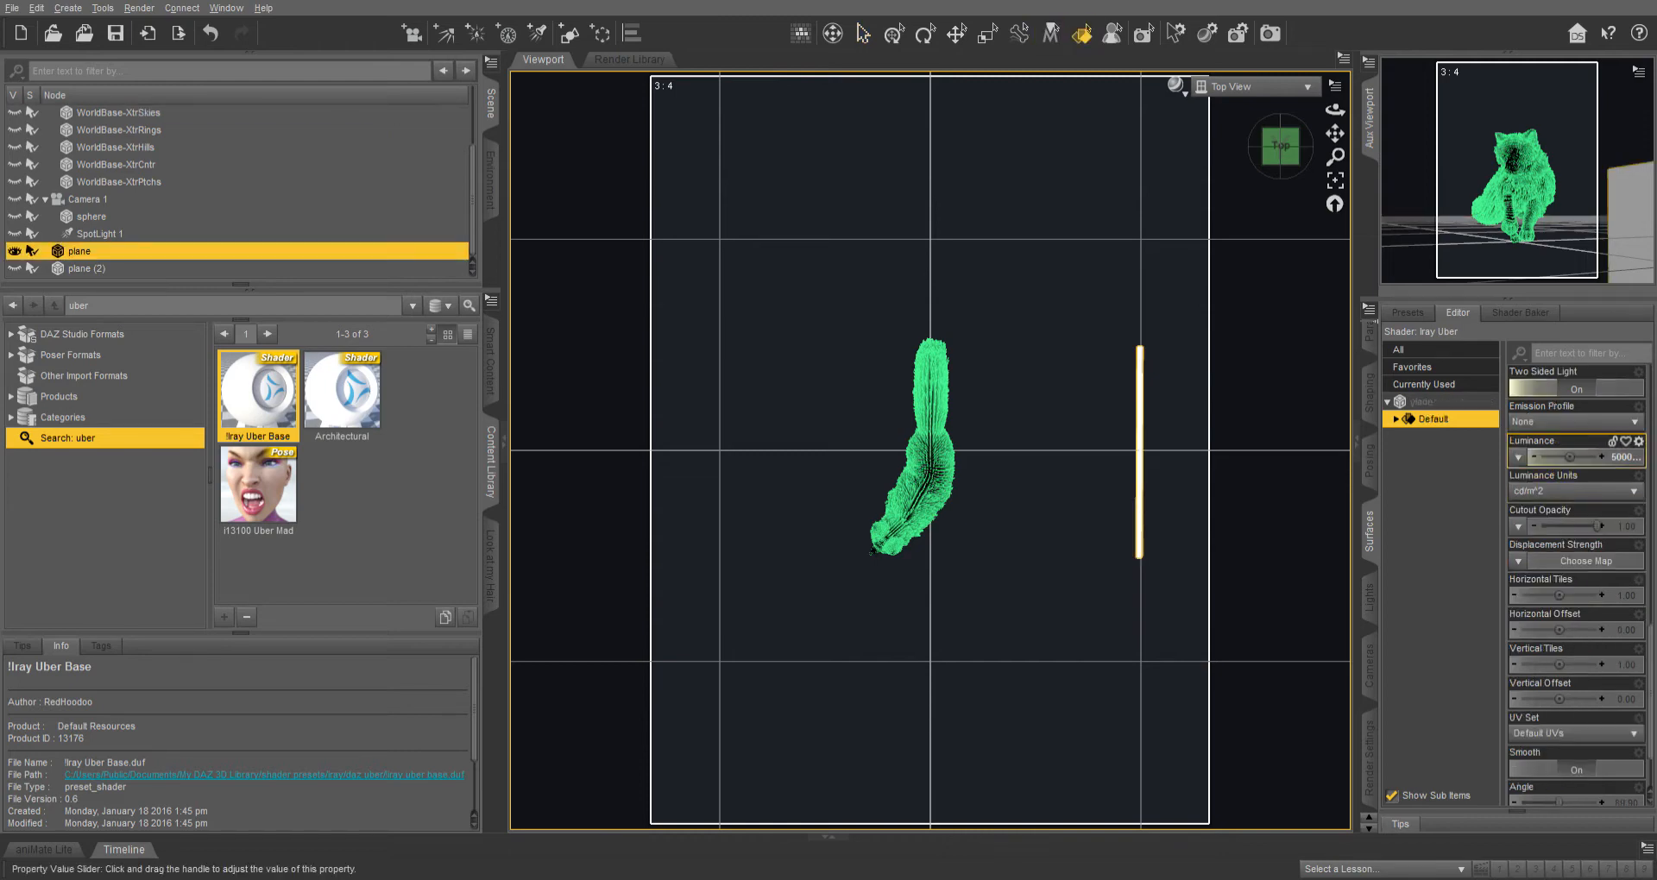
pyautogui.click(1626, 457)
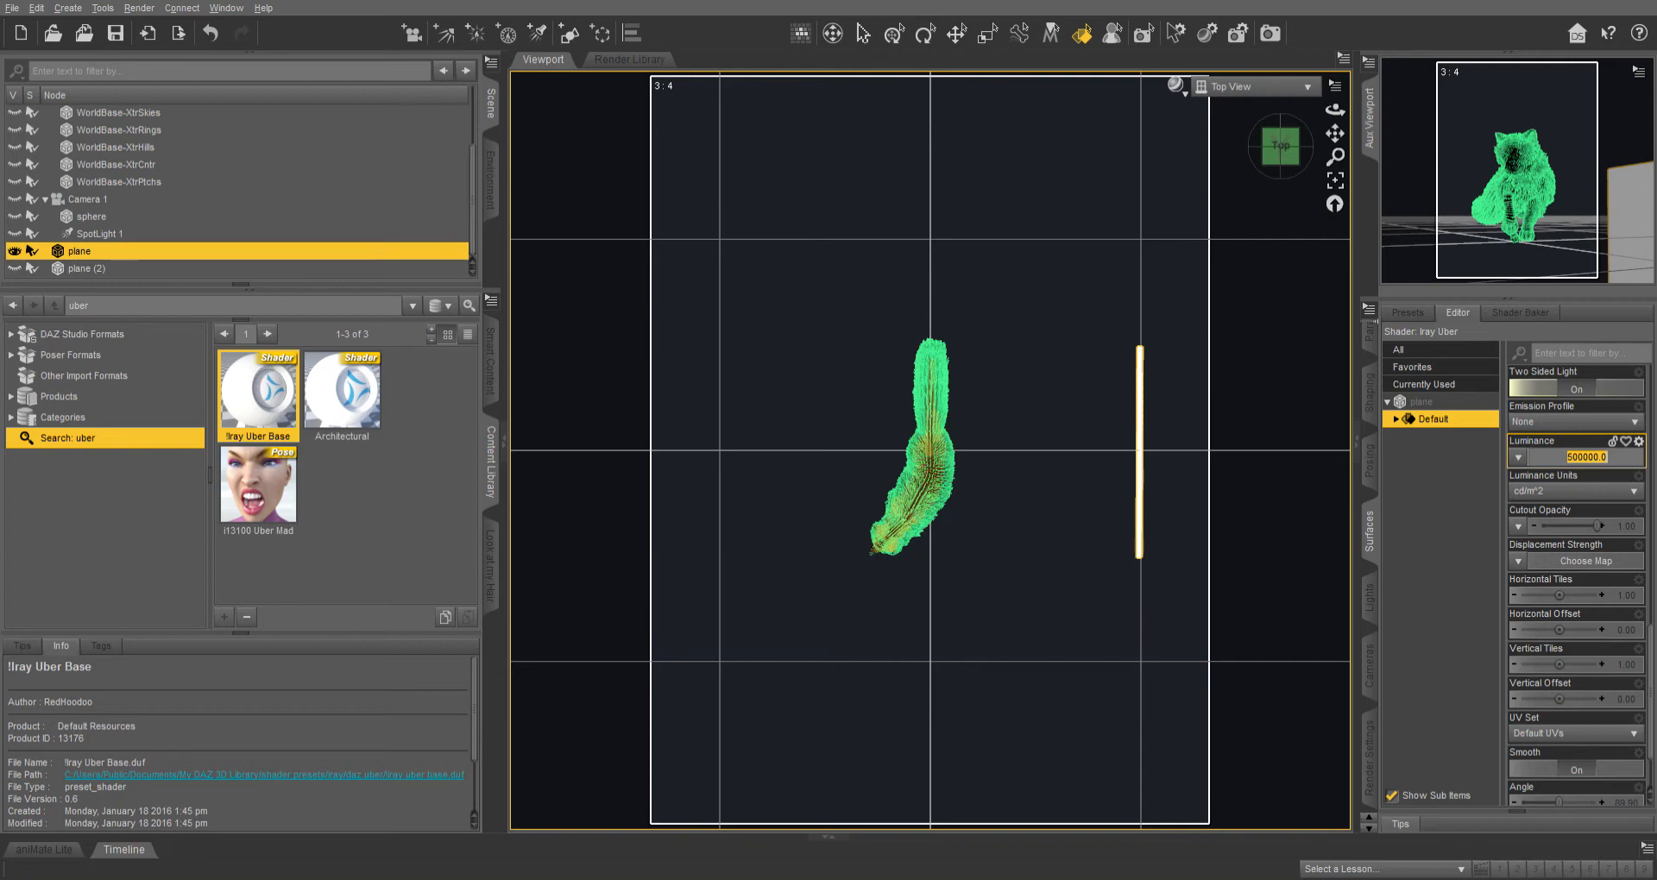
# Apply the 500000 Luminance to the plane, then reselect the plane to review its emission settings.
pyautogui.press('Return')
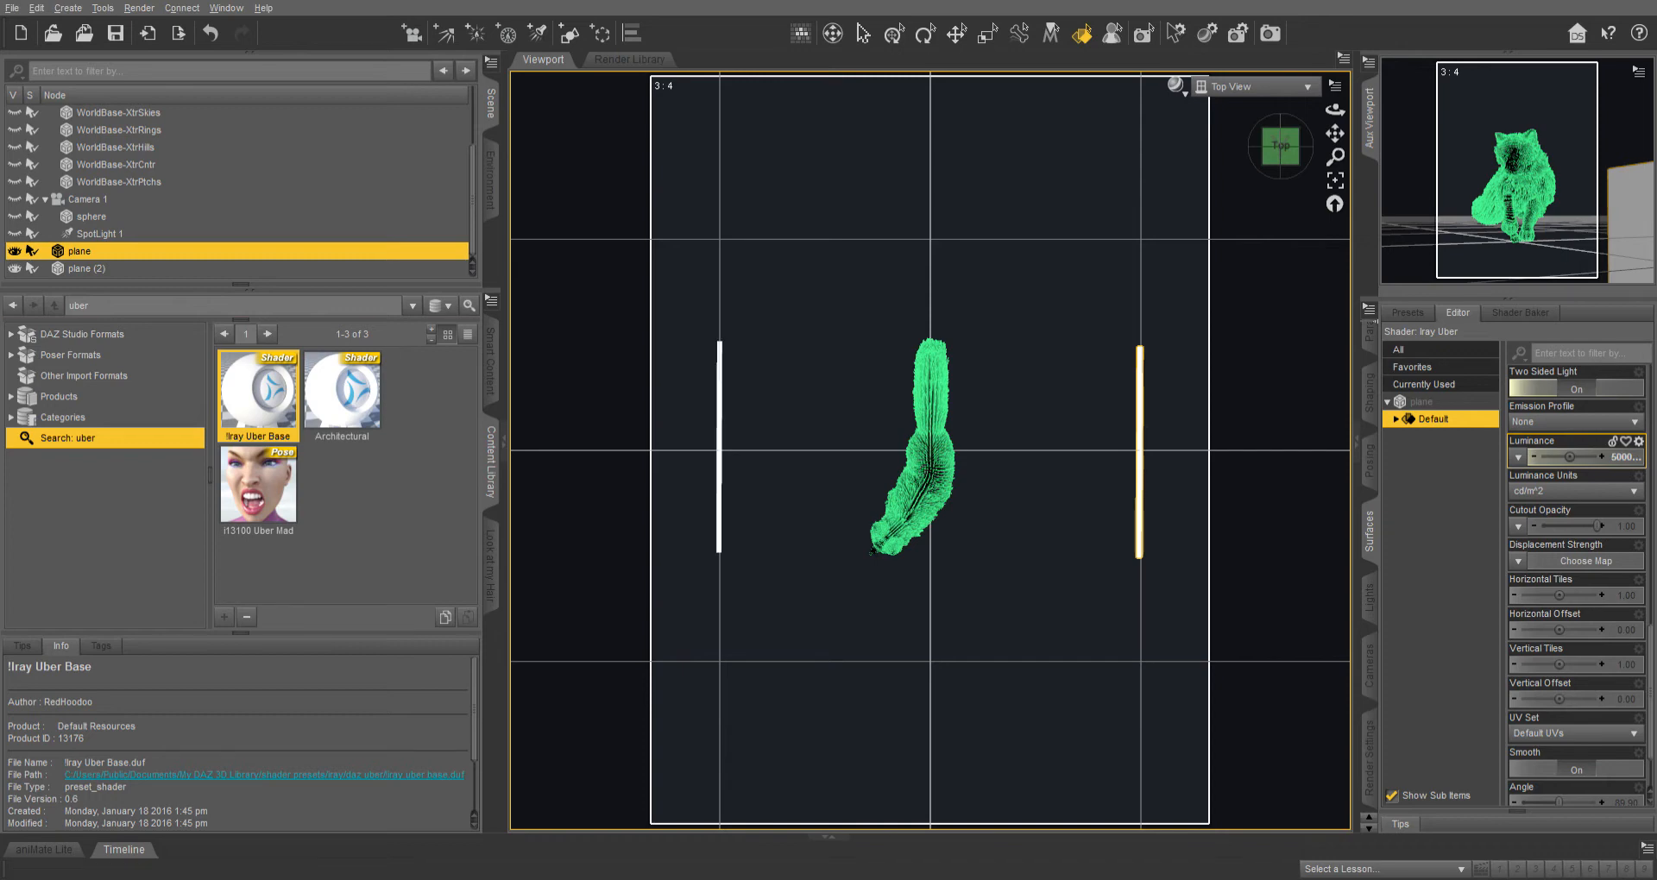
pyautogui.click(1044, 561)
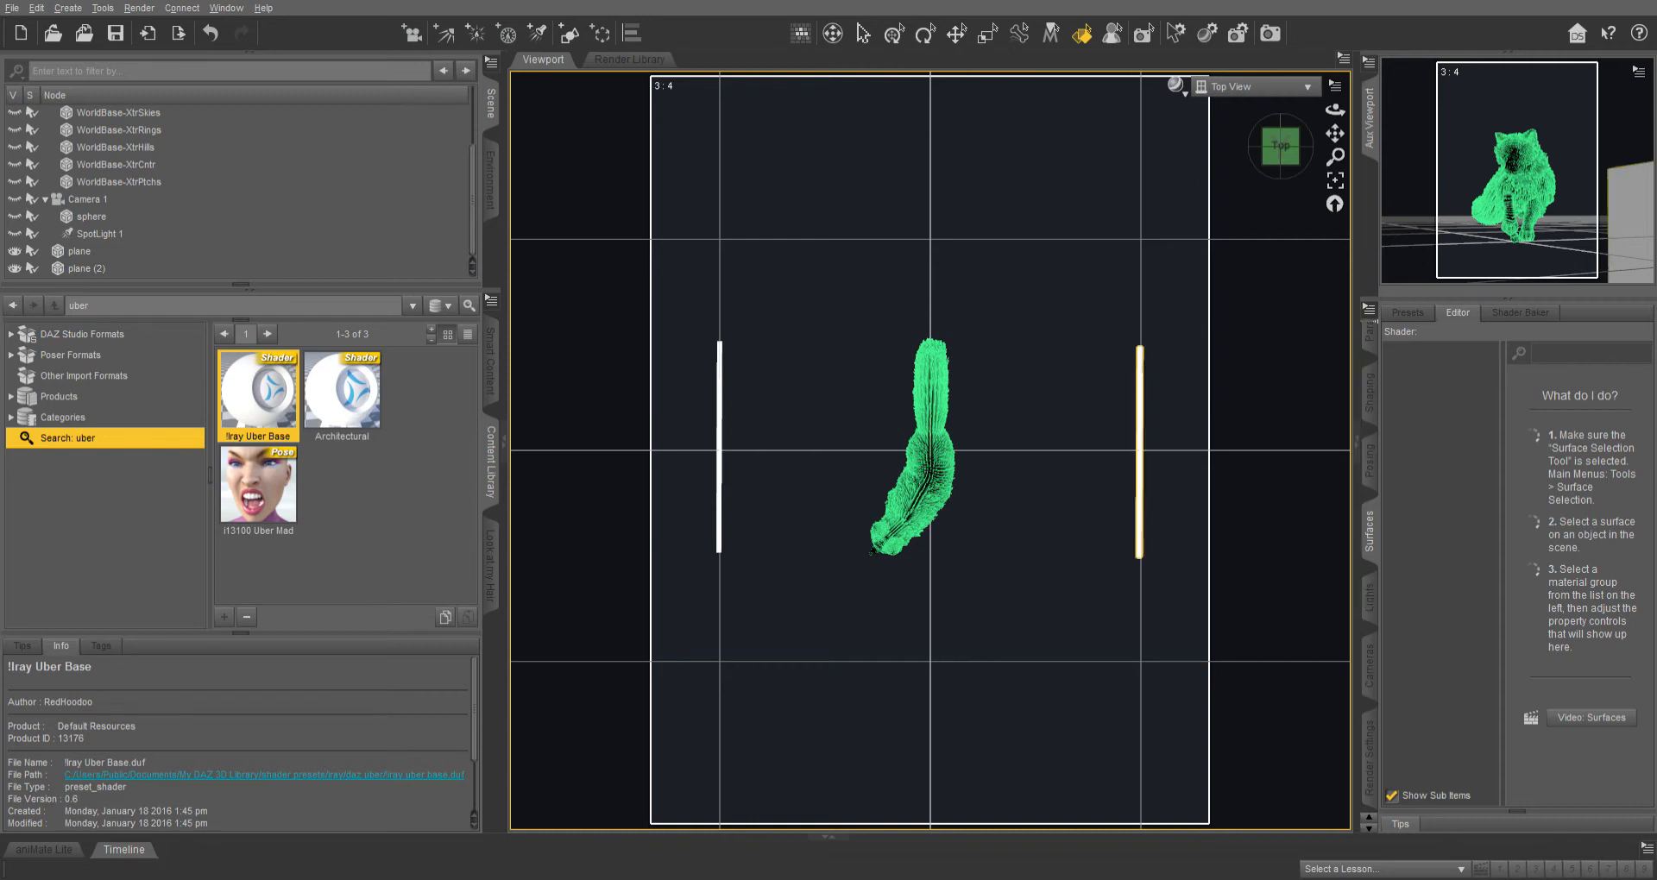
pyautogui.click(1139, 483)
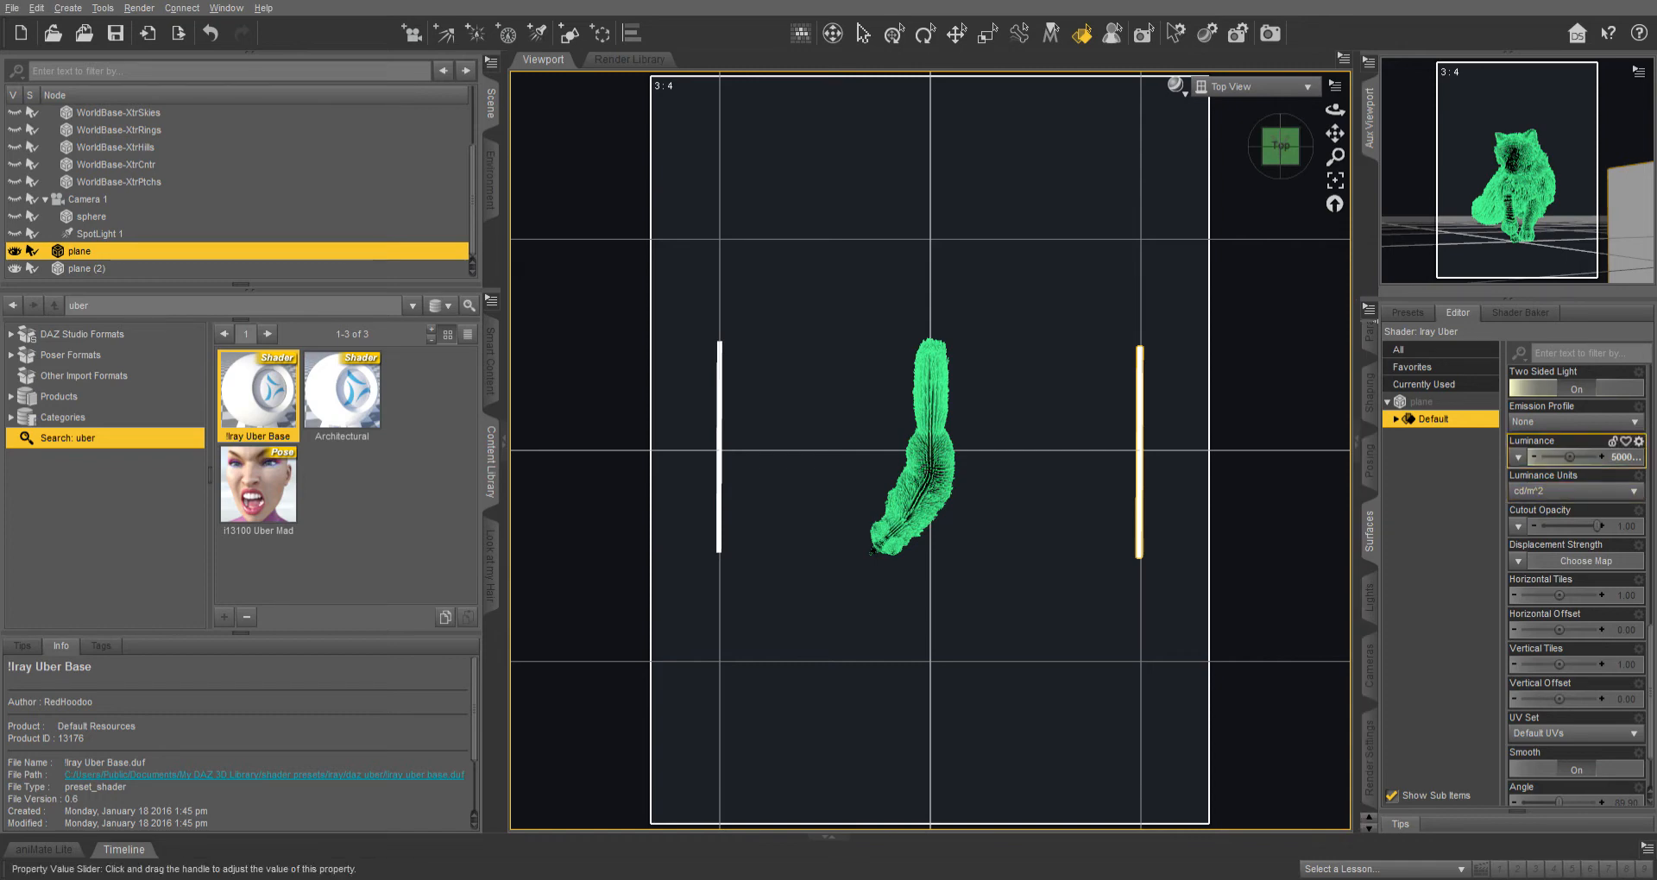
pyautogui.scroll(3, 1575, 453)
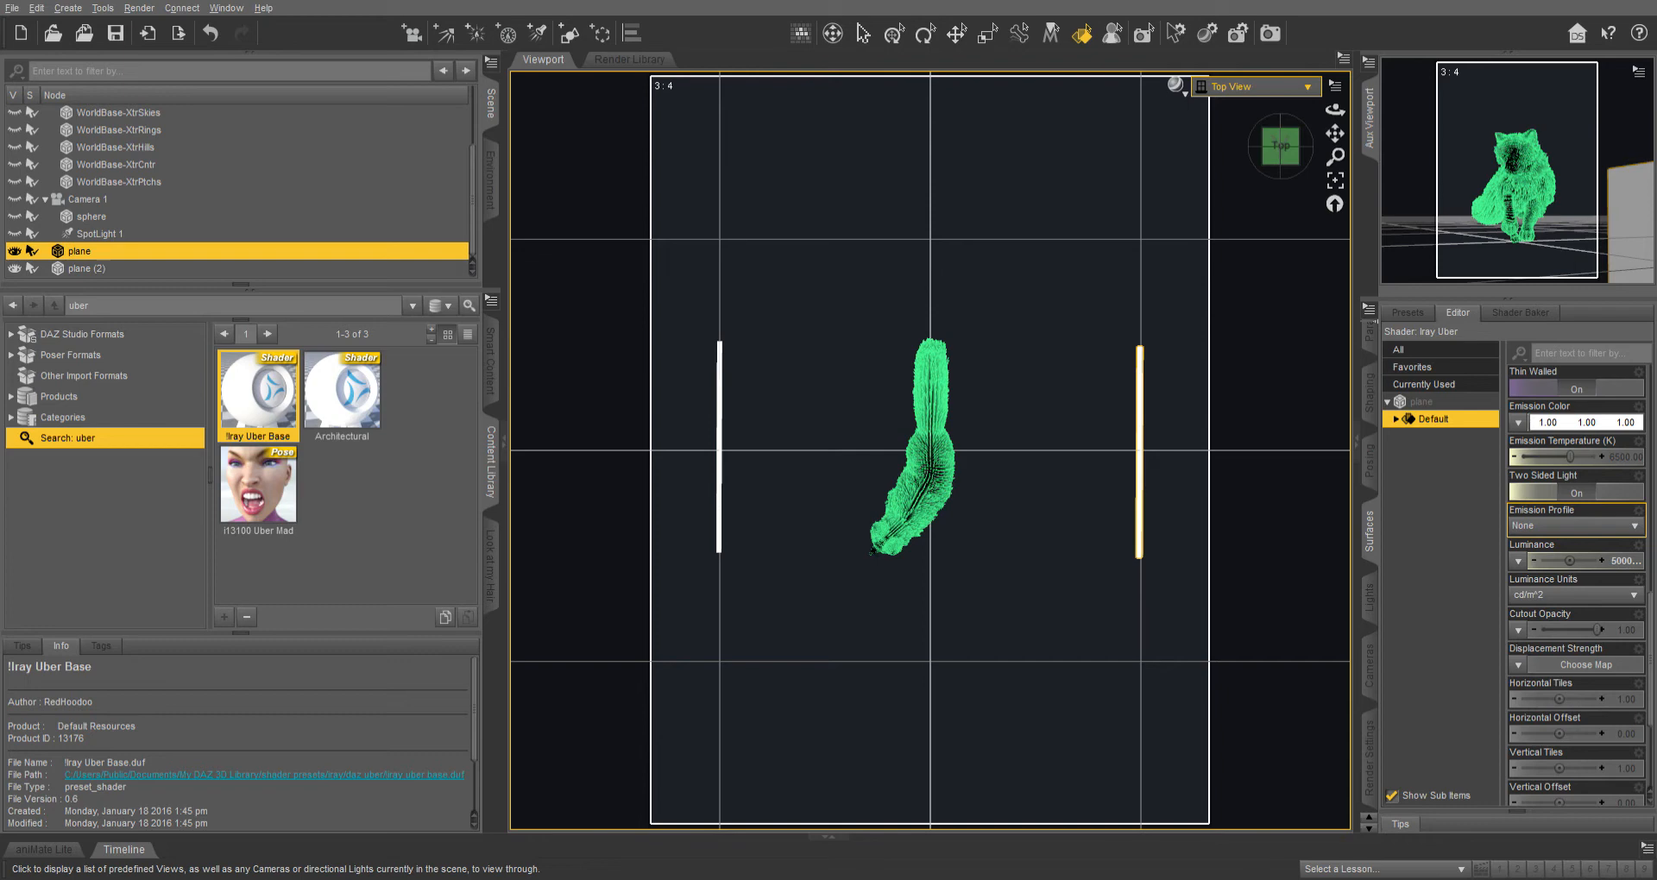
# Switch the viewport to Camera 1 and toggle the draw style to textured and back.
pyautogui.click(1255, 86)
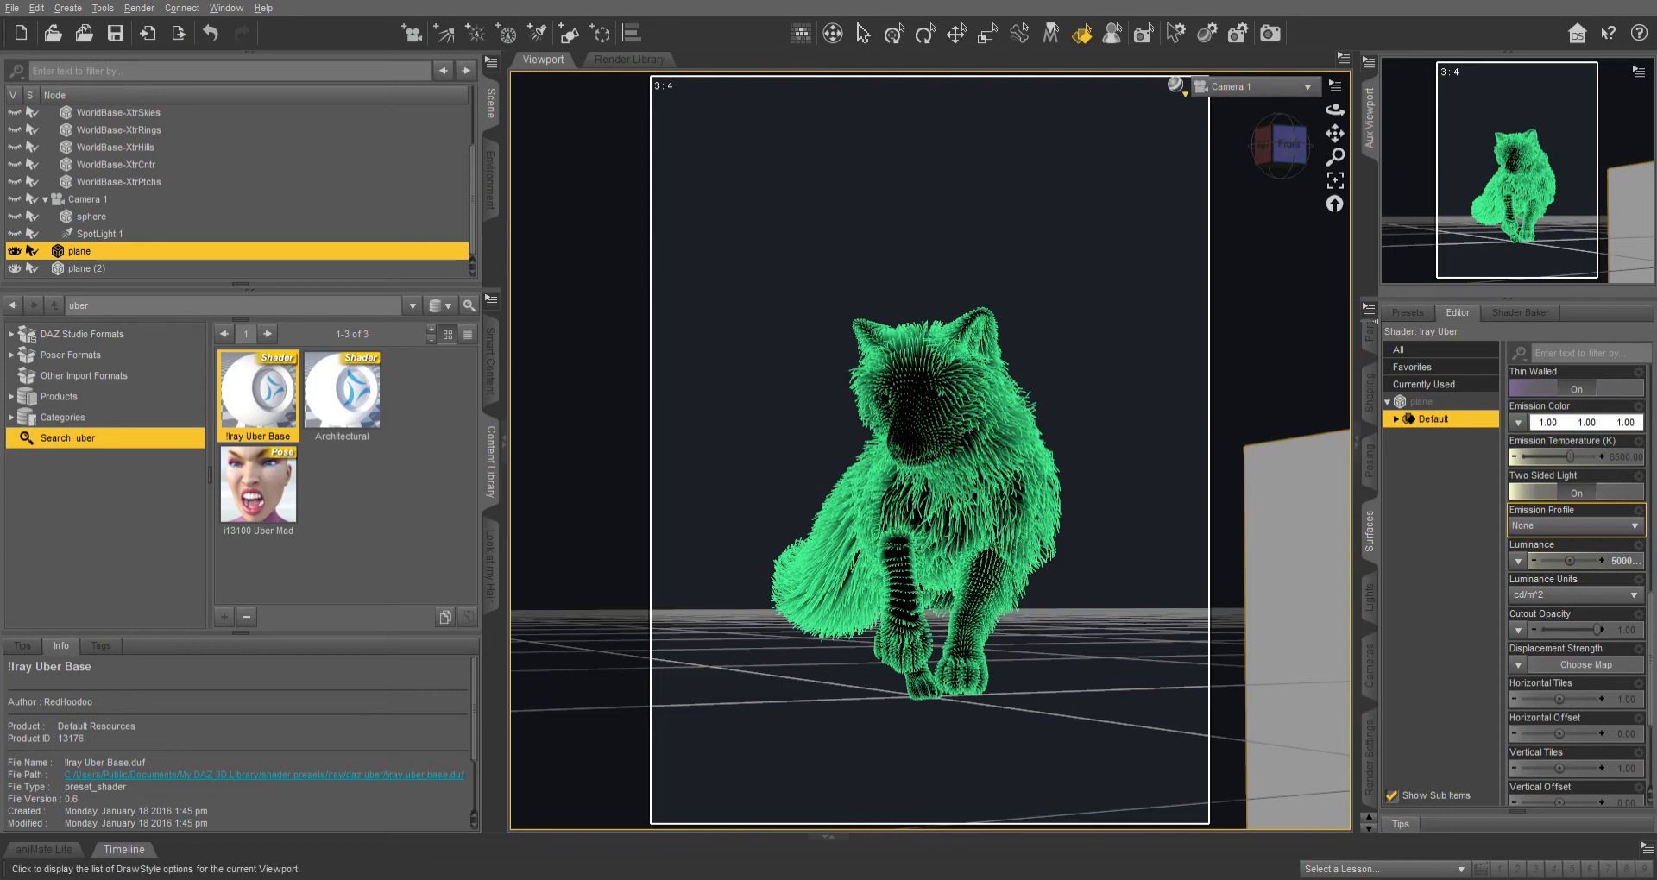
pyautogui.click(1175, 84)
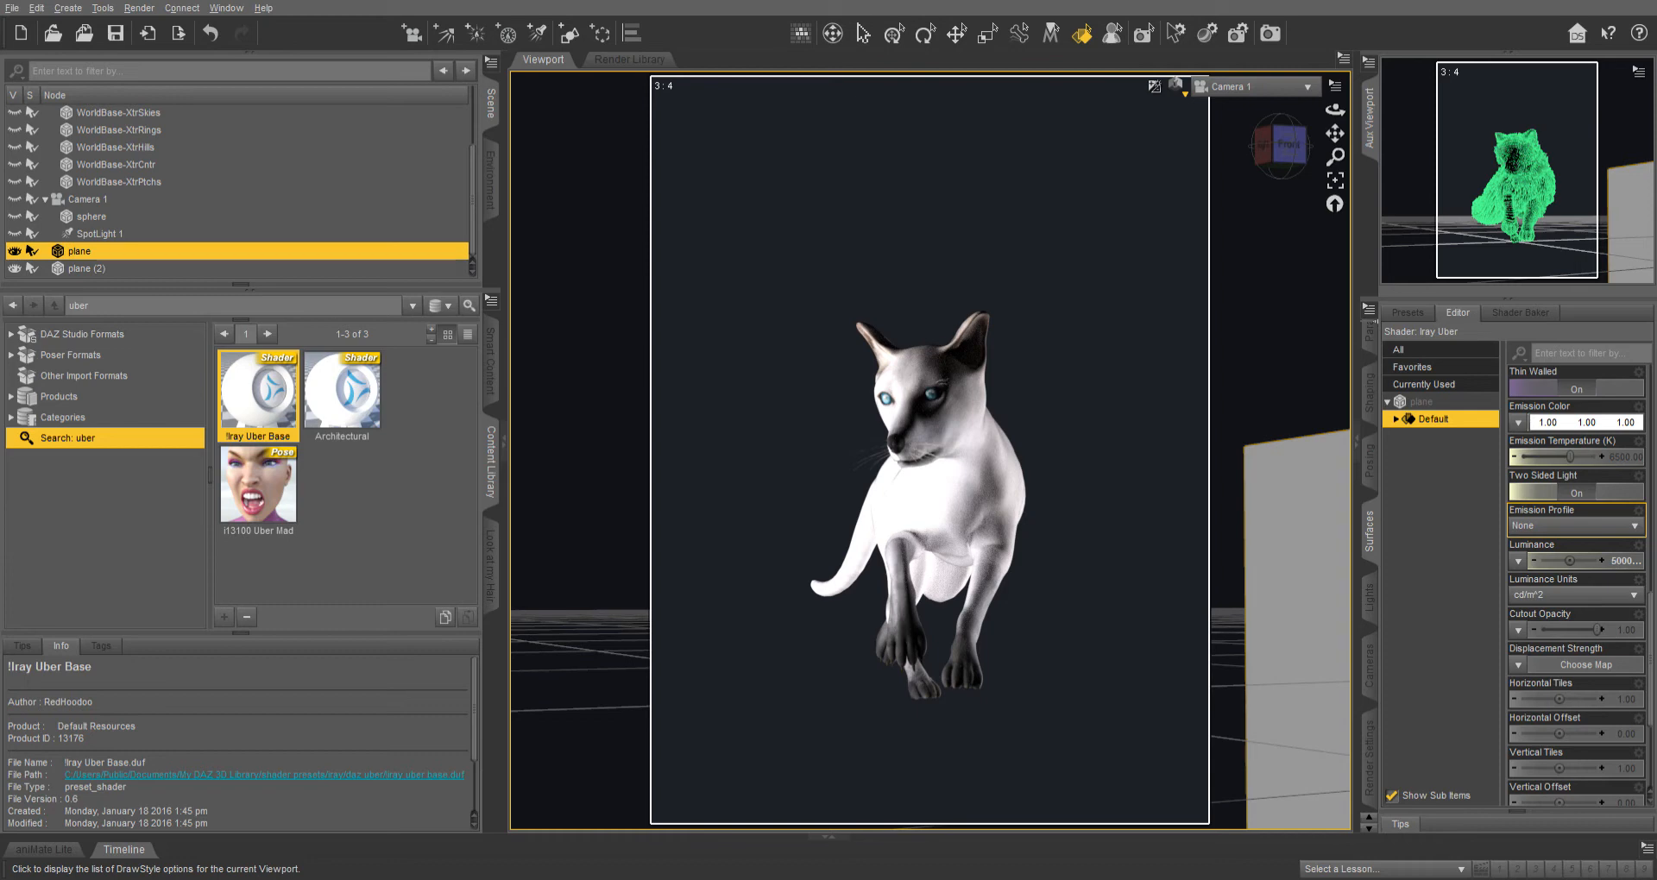
pyautogui.hotkey('ctrl', '9')
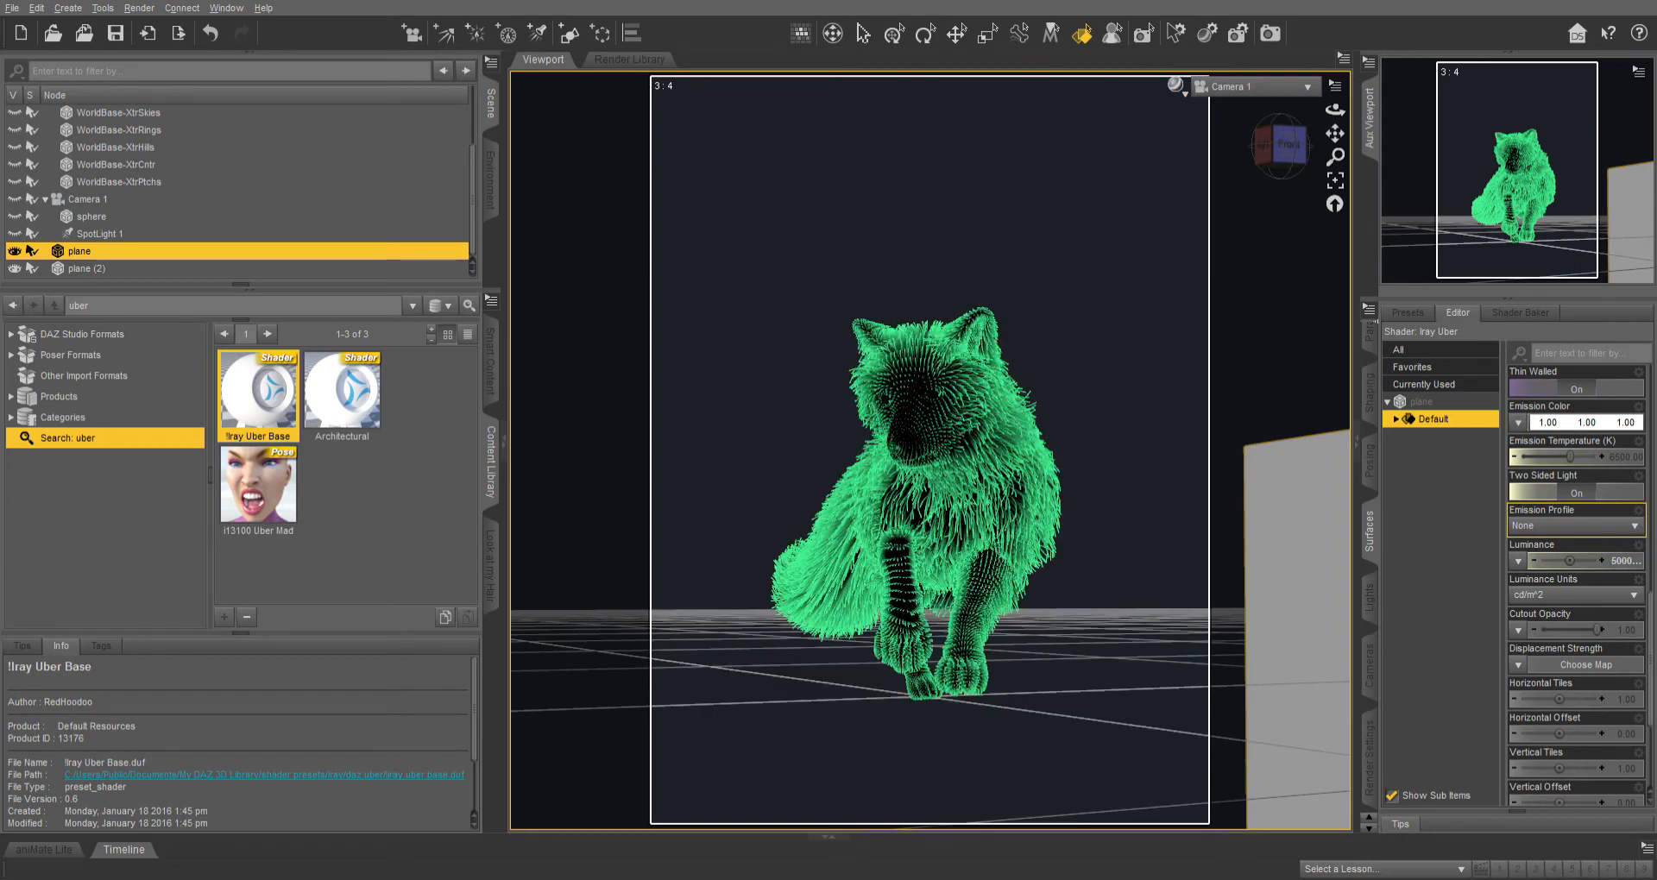
# Make the WB-SnowScape1 nodes visible again to bring back the sky dome and landscape.
pyautogui.scroll(2, 240, 190)
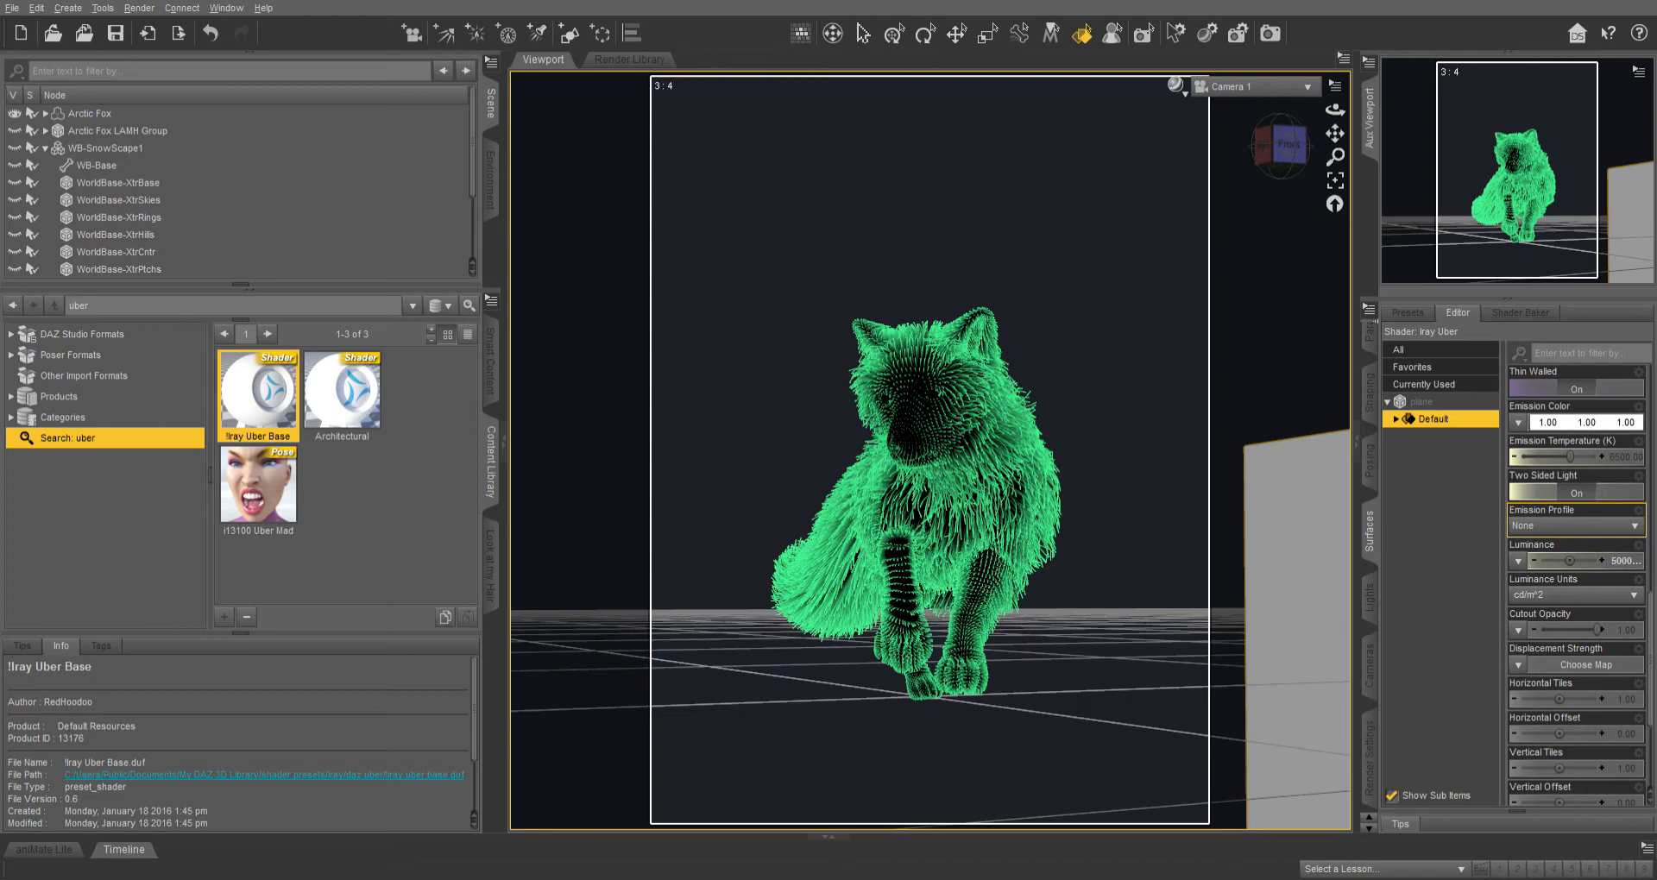
pyautogui.click(14, 132)
pyautogui.click(15, 148)
pyautogui.click(15, 166)
pyautogui.click(14, 183)
pyautogui.click(15, 200)
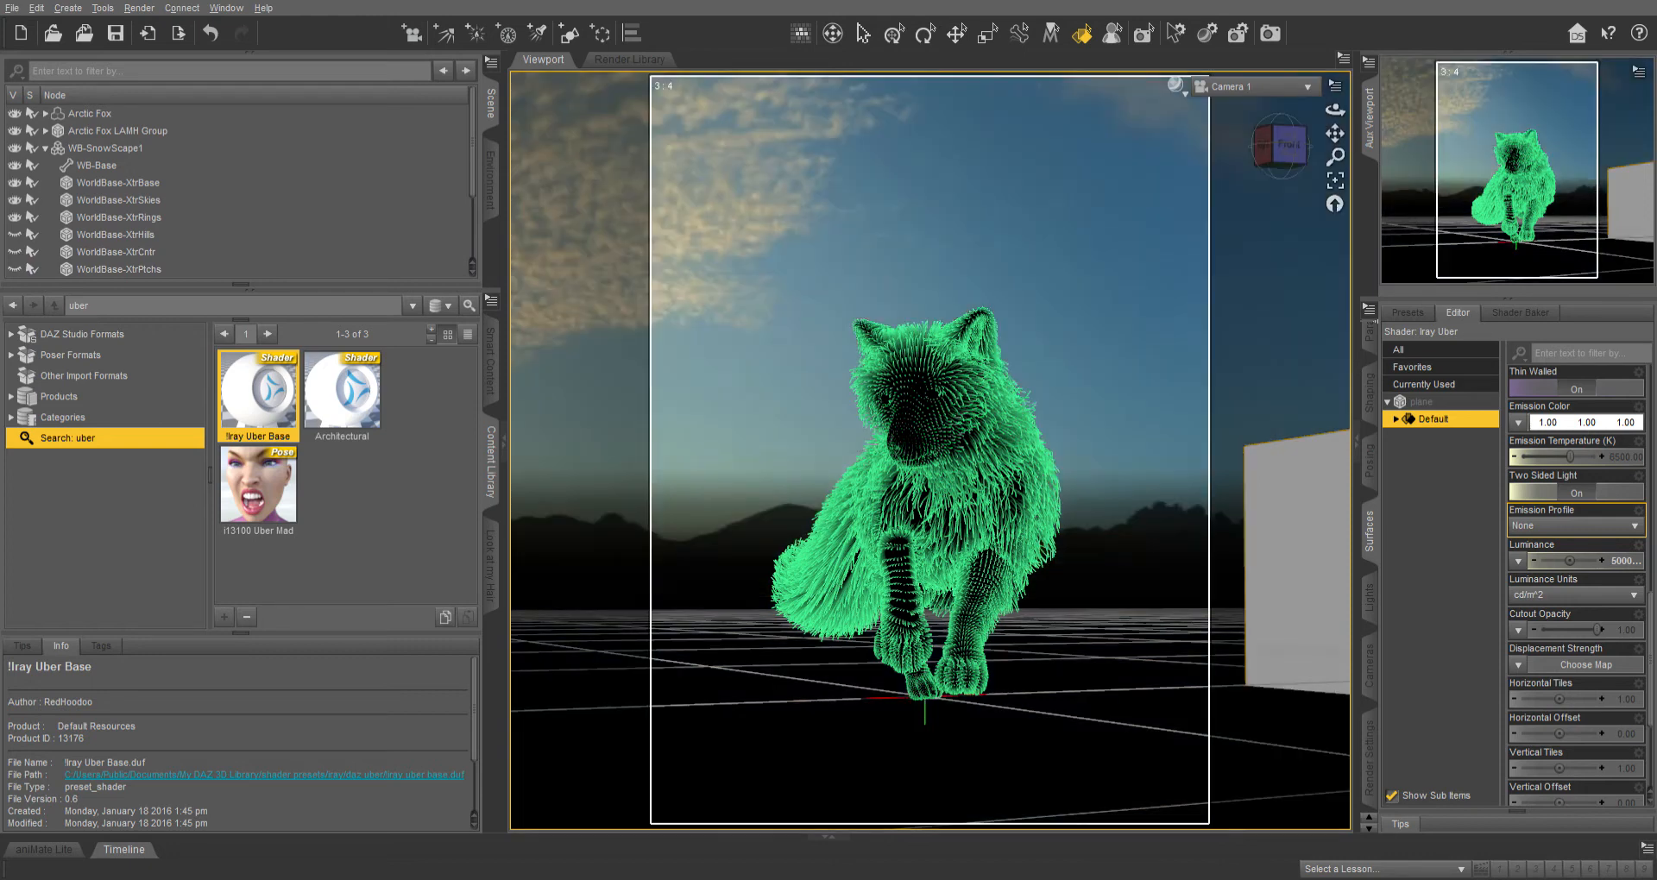
pyautogui.click(14, 252)
pyautogui.click(14, 269)
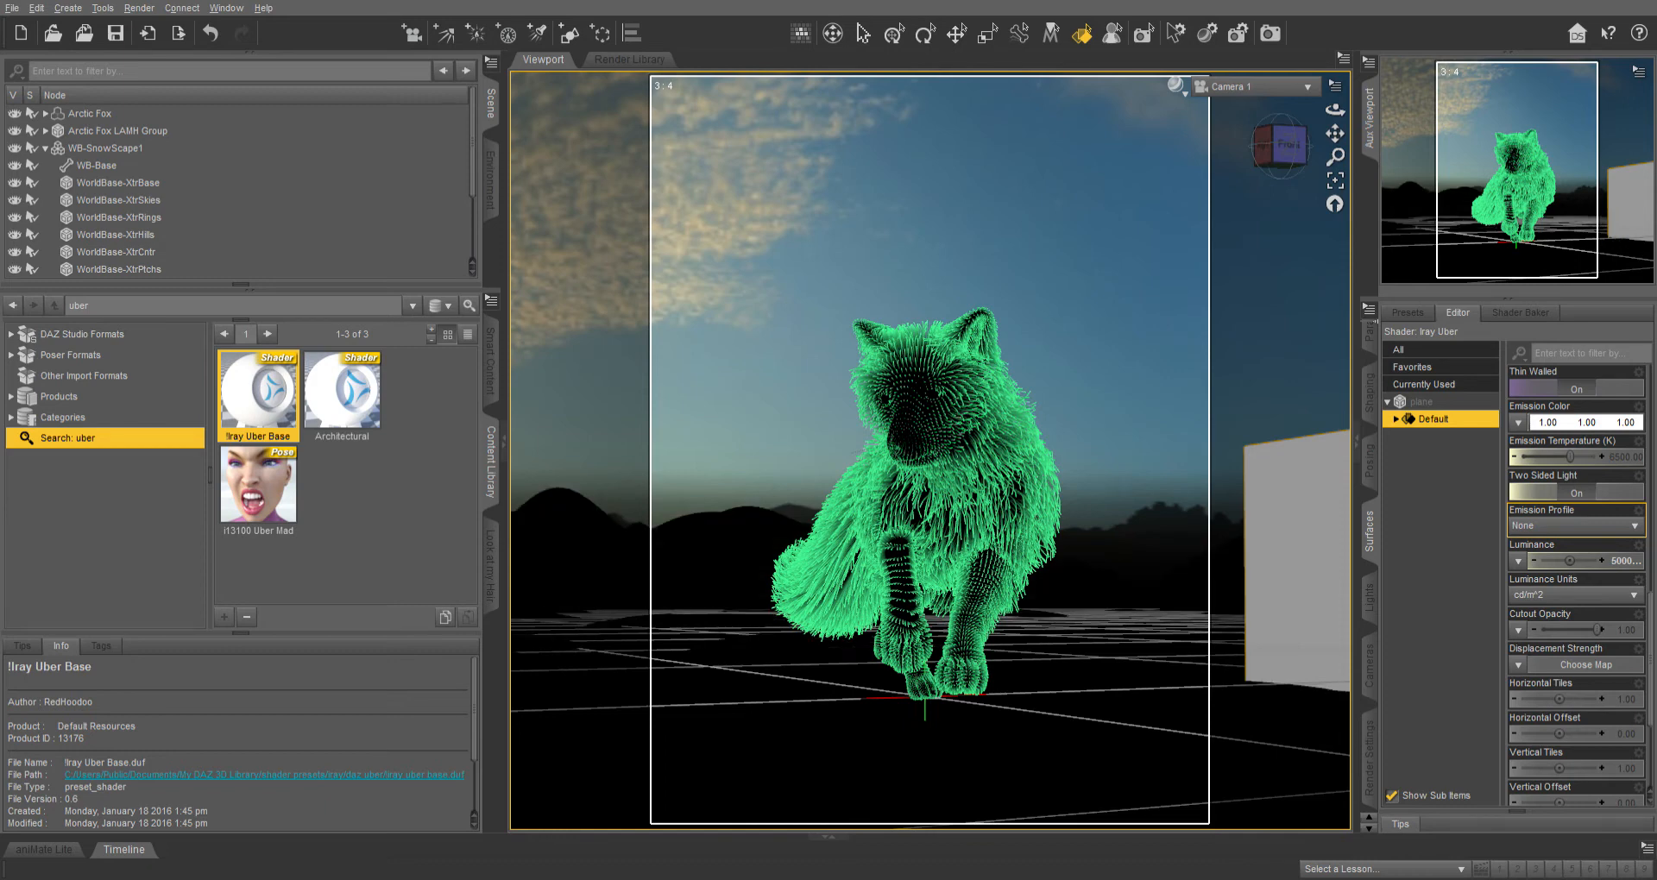
pyautogui.scroll(-1, 15, 259)
pyautogui.scroll(-1, 238, 190)
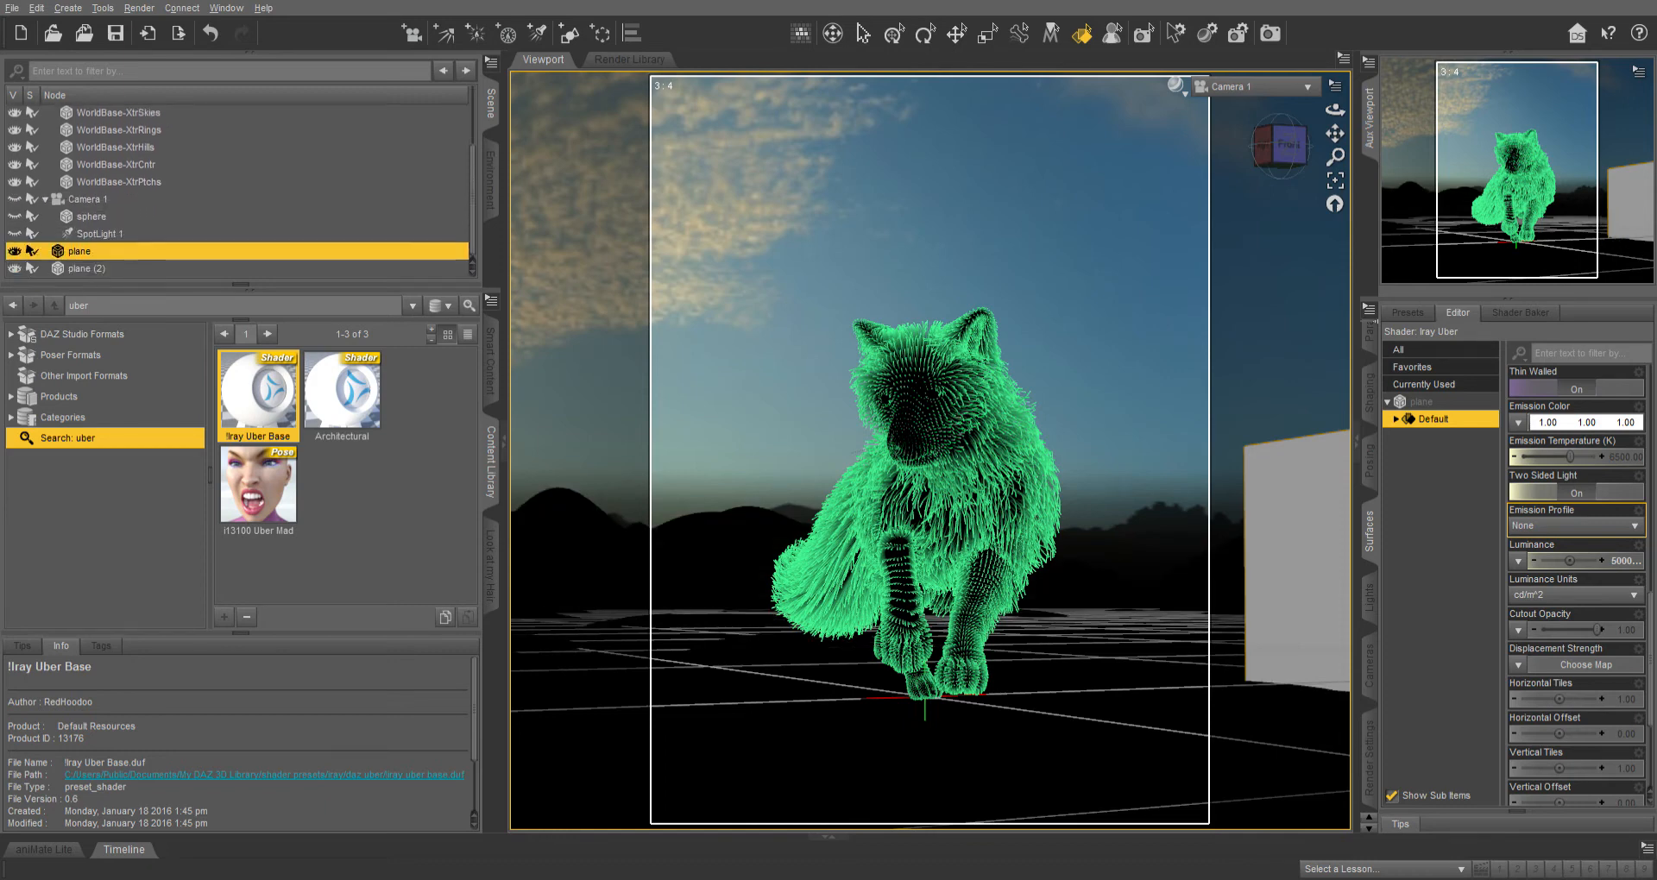
pyautogui.click(15, 199)
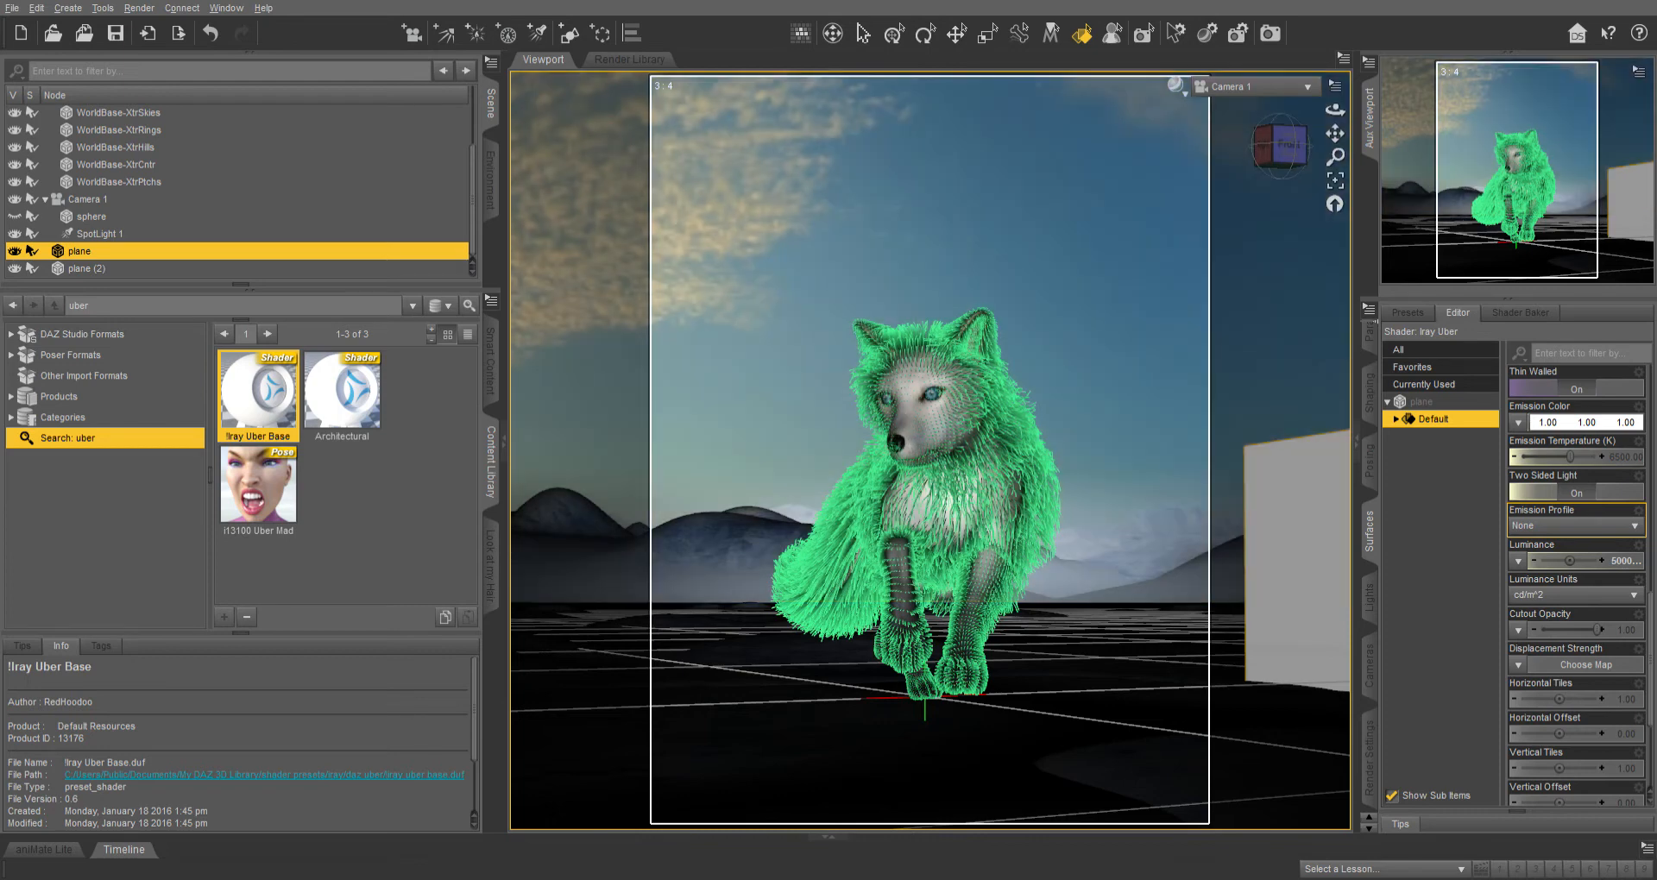
# Select SpotLight 1 and open its light properties.
pyautogui.click(100, 234)
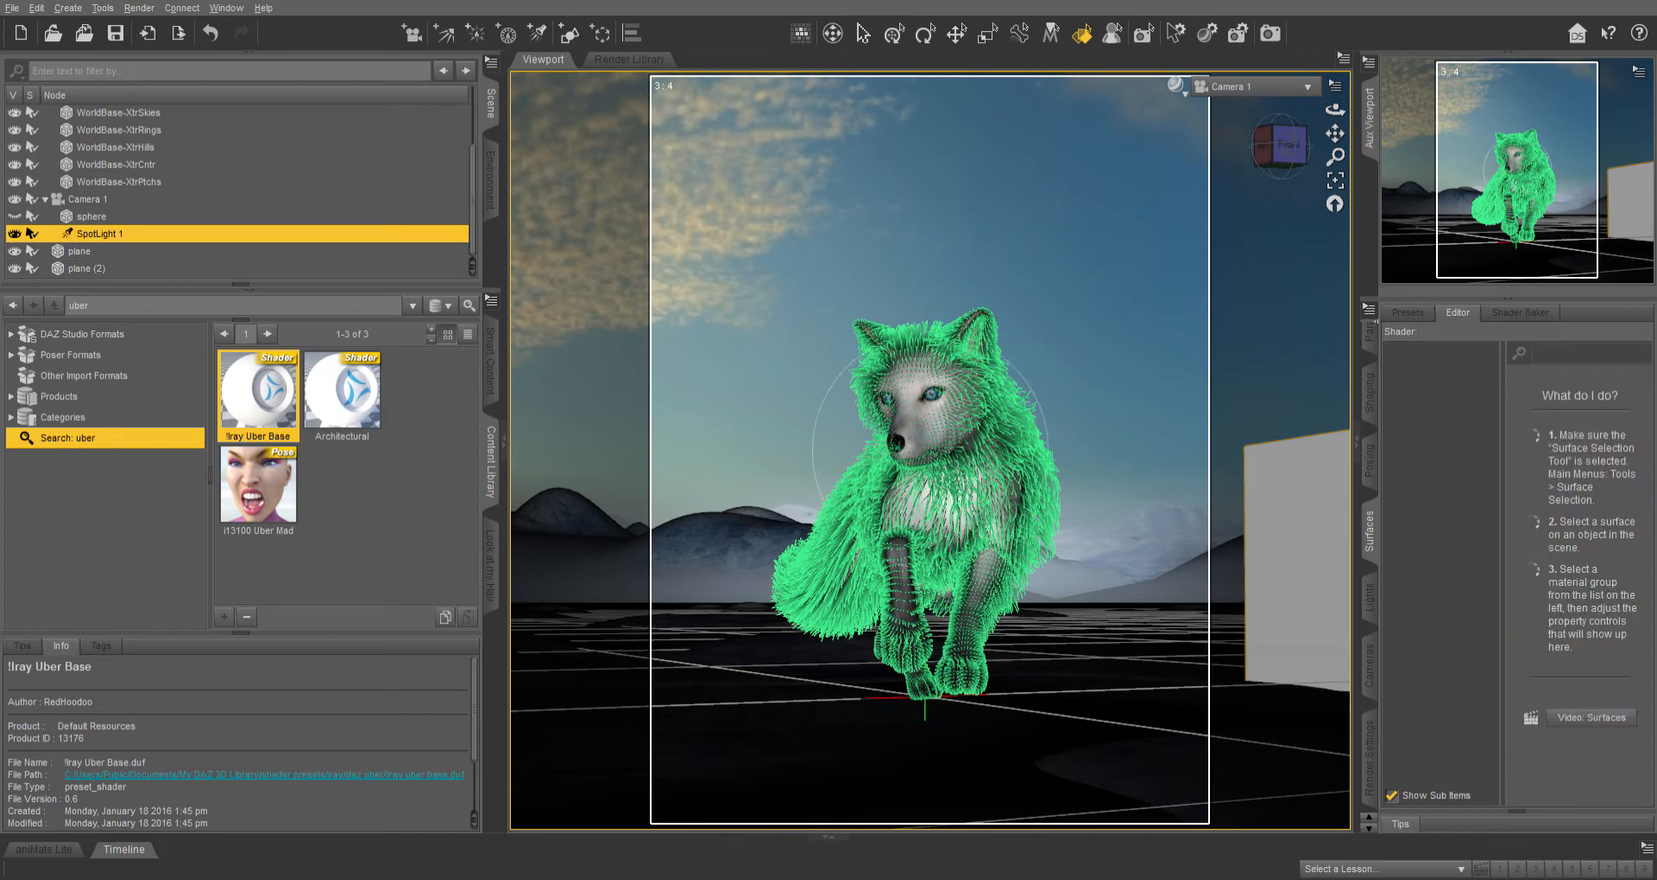
pyautogui.click(88, 199)
pyautogui.click(100, 234)
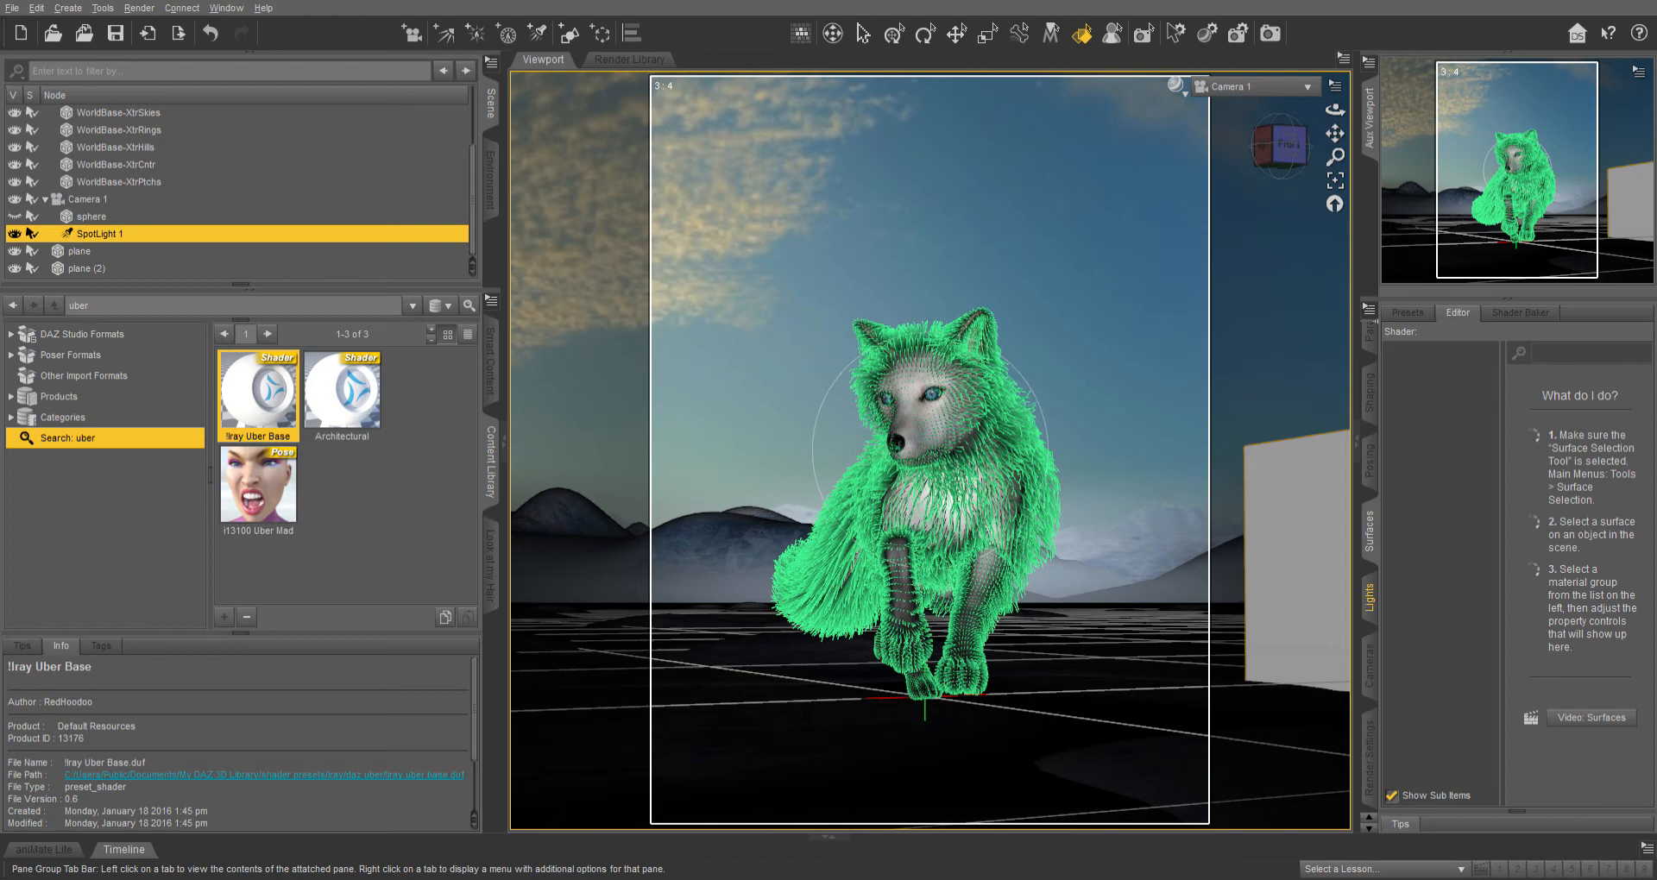
pyautogui.click(1368, 597)
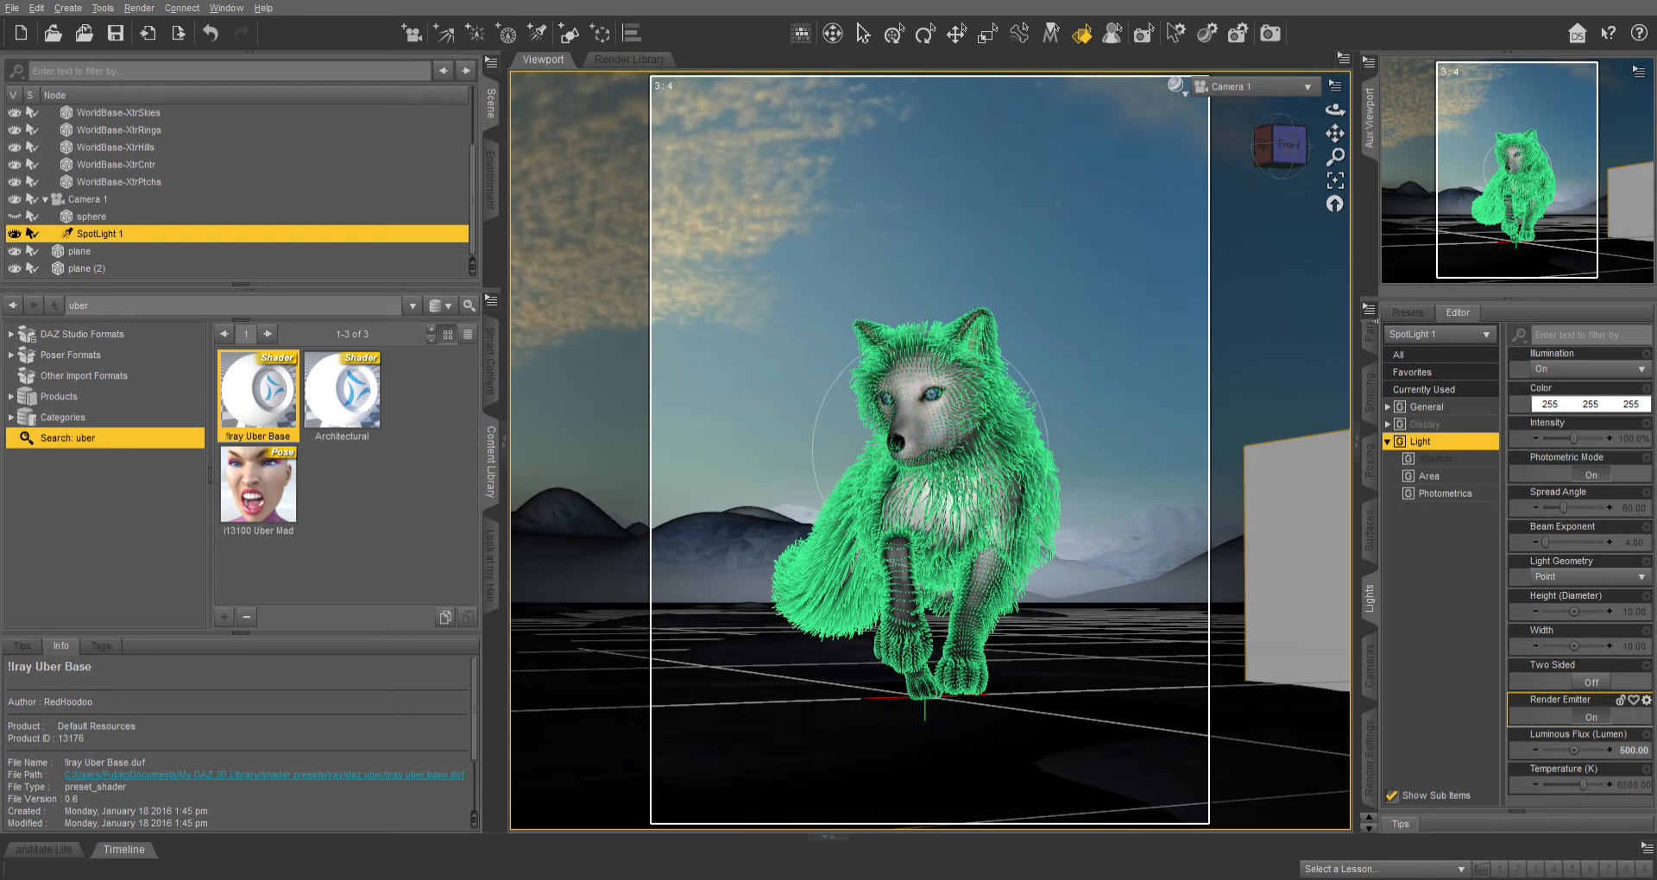
# Make the sphere visible, select it and open its surface properties.
pyautogui.click(15, 217)
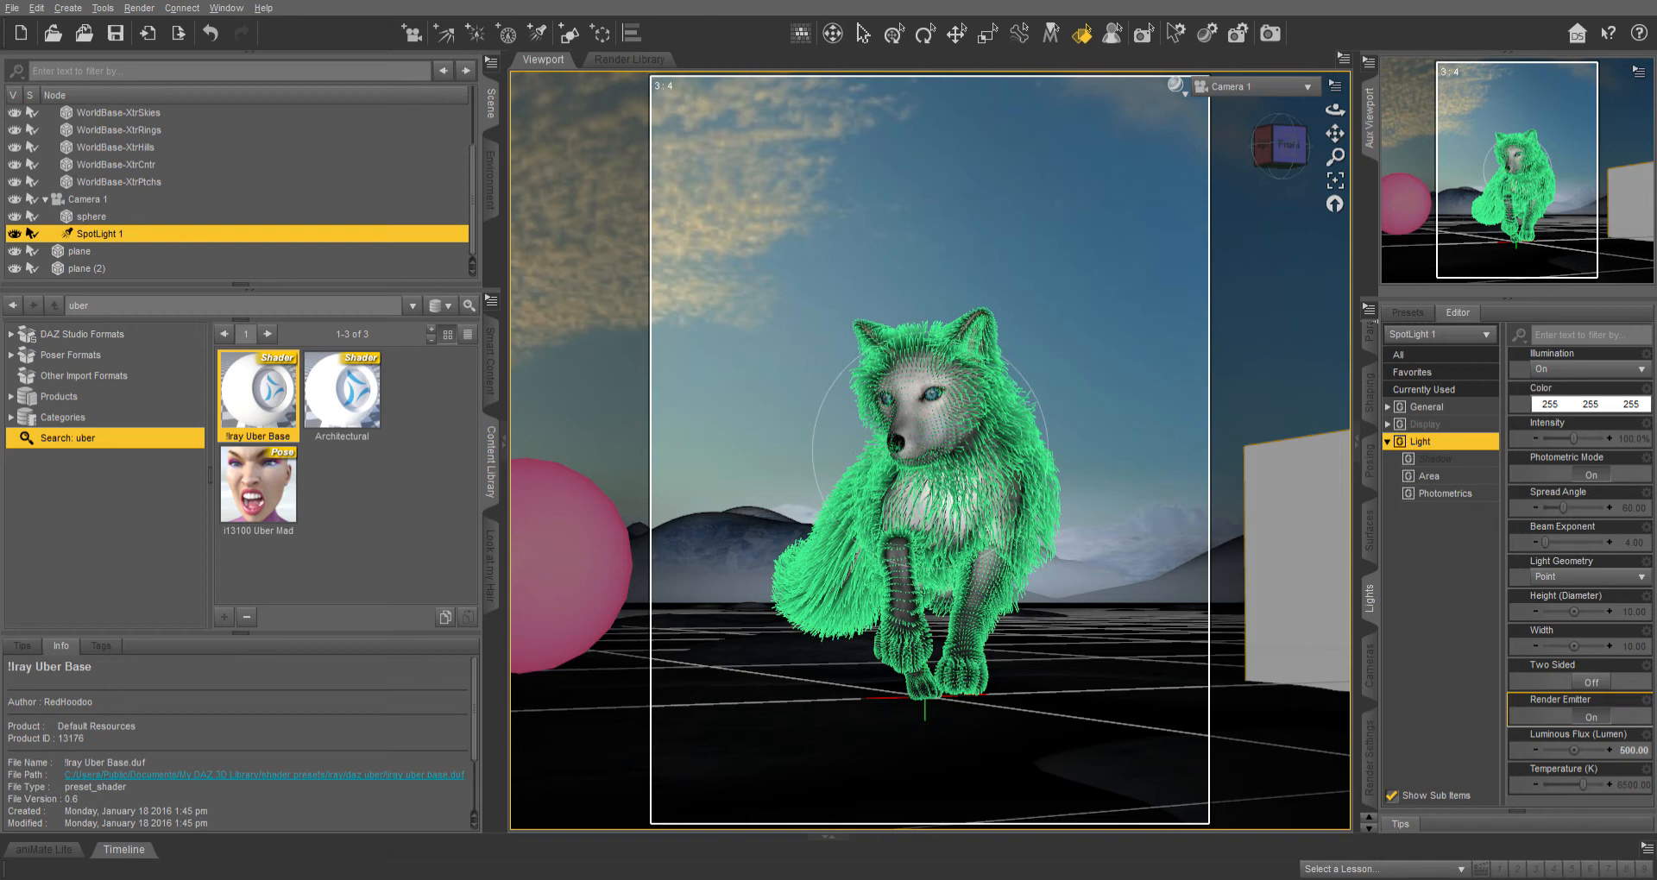
pyautogui.click(91, 217)
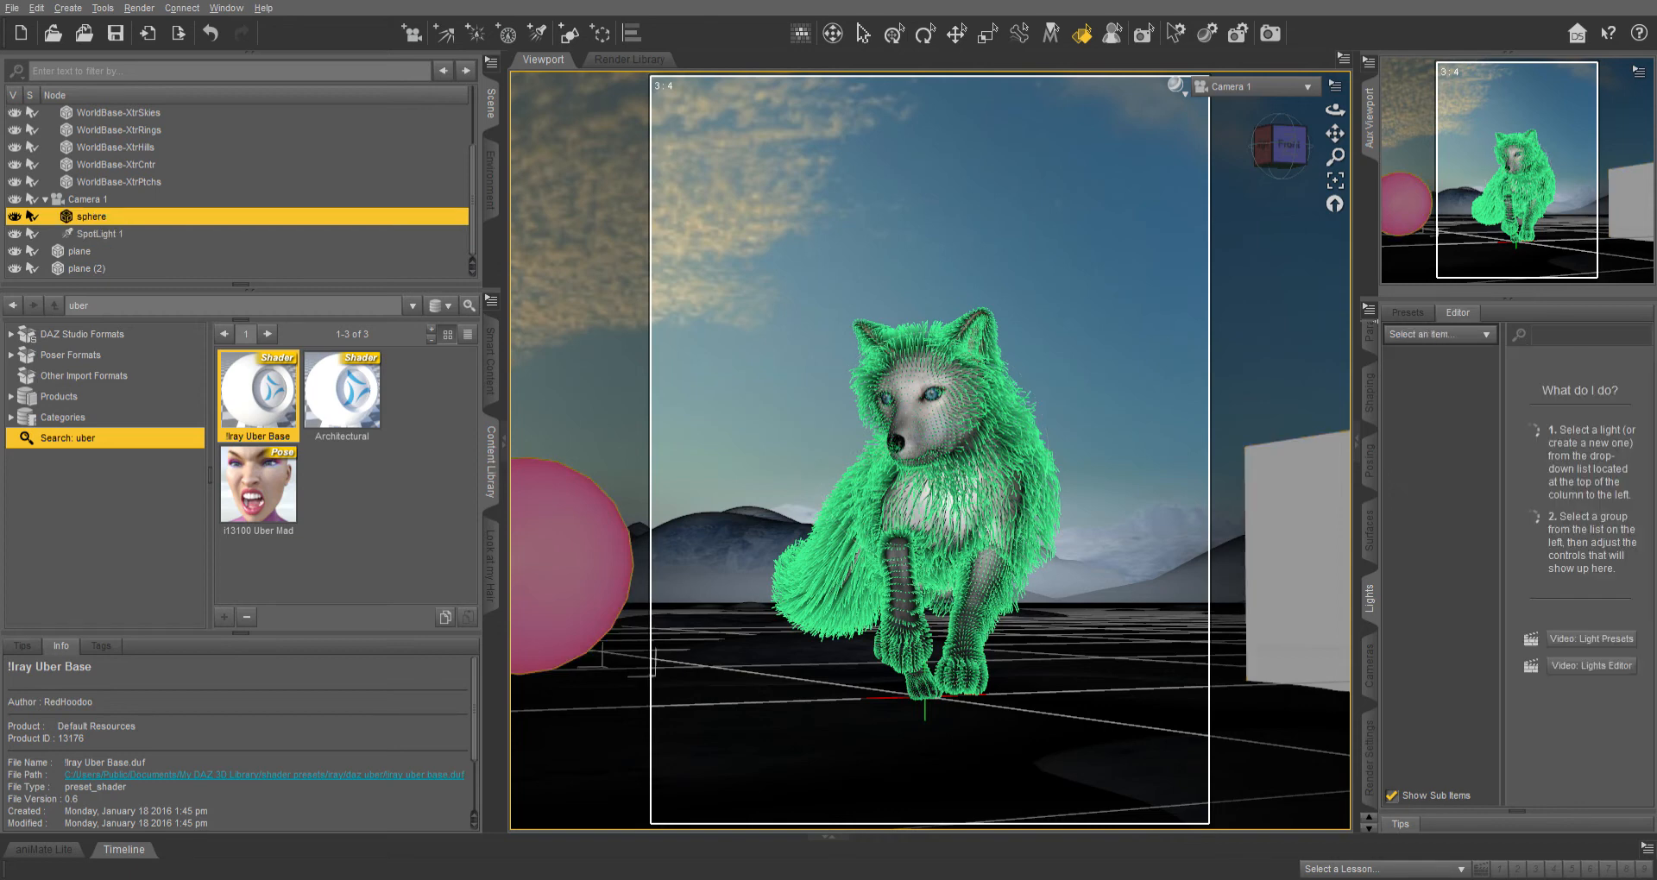
pyautogui.click(1368, 531)
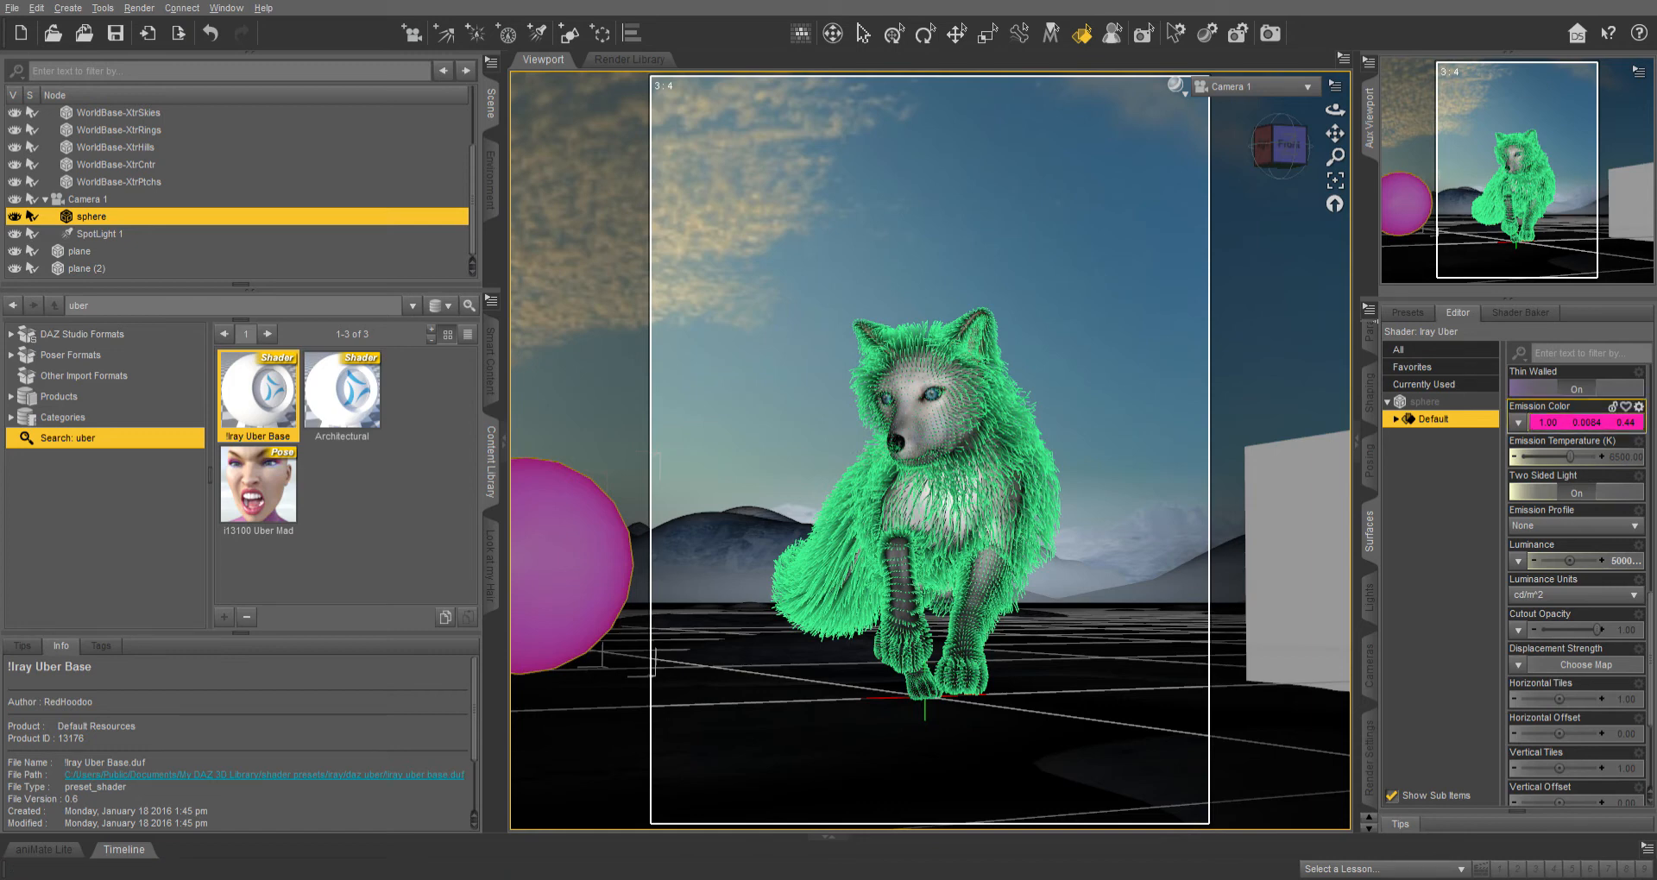
# Inspect the sphere's placement from Perspective View, then return the viewport to Camera 1.
pyautogui.scroll(-3, 1576, 479)
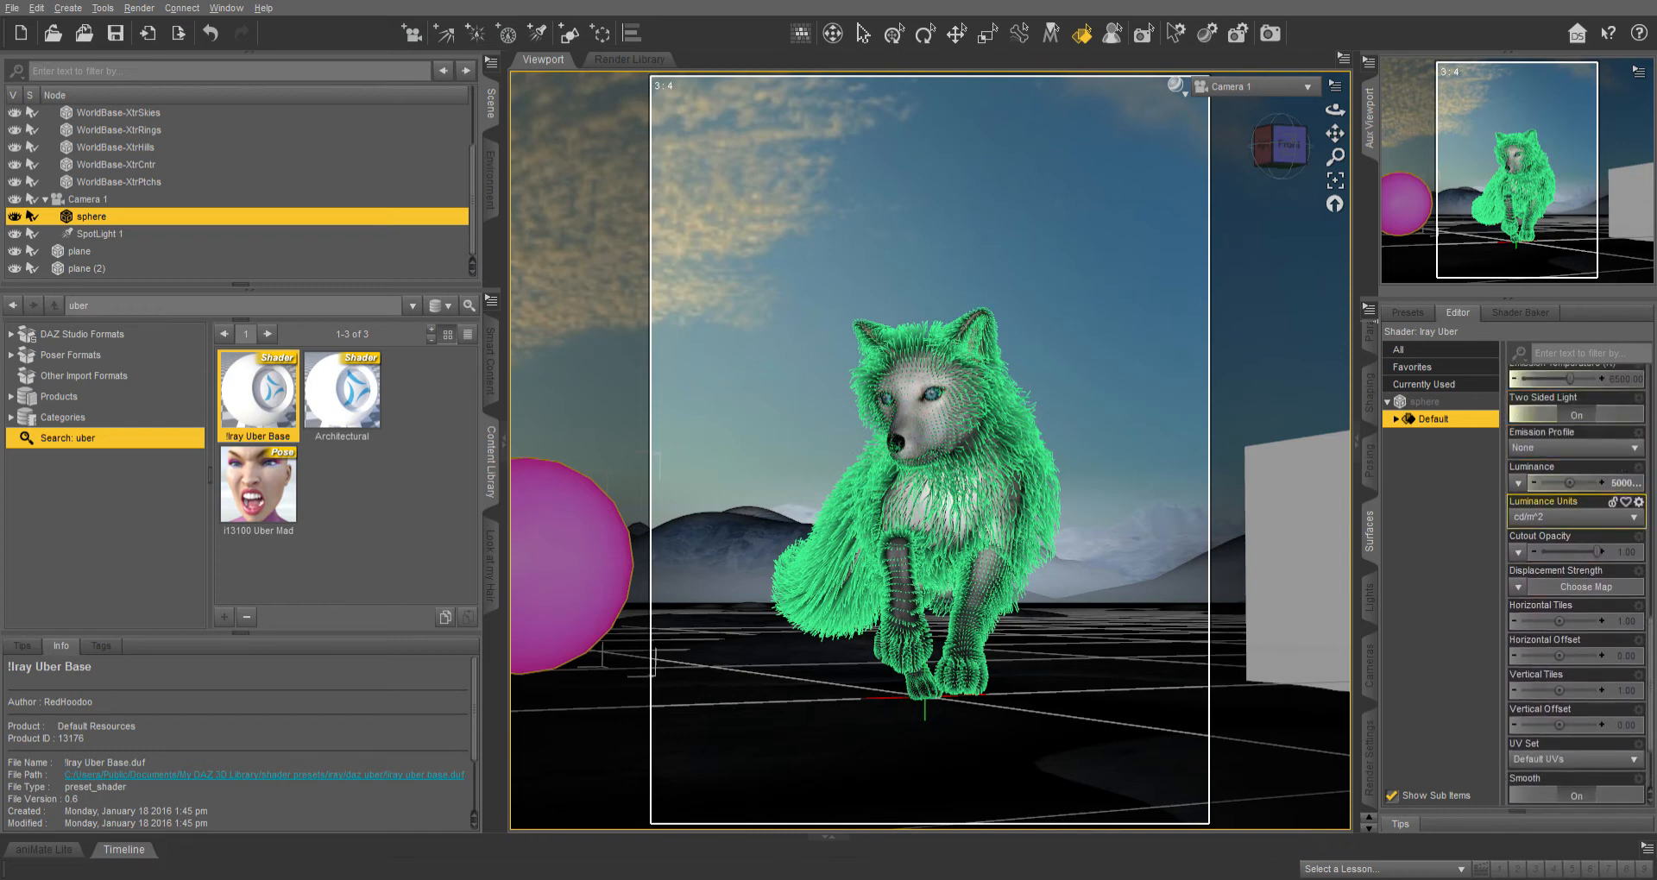
pyautogui.click(1624, 484)
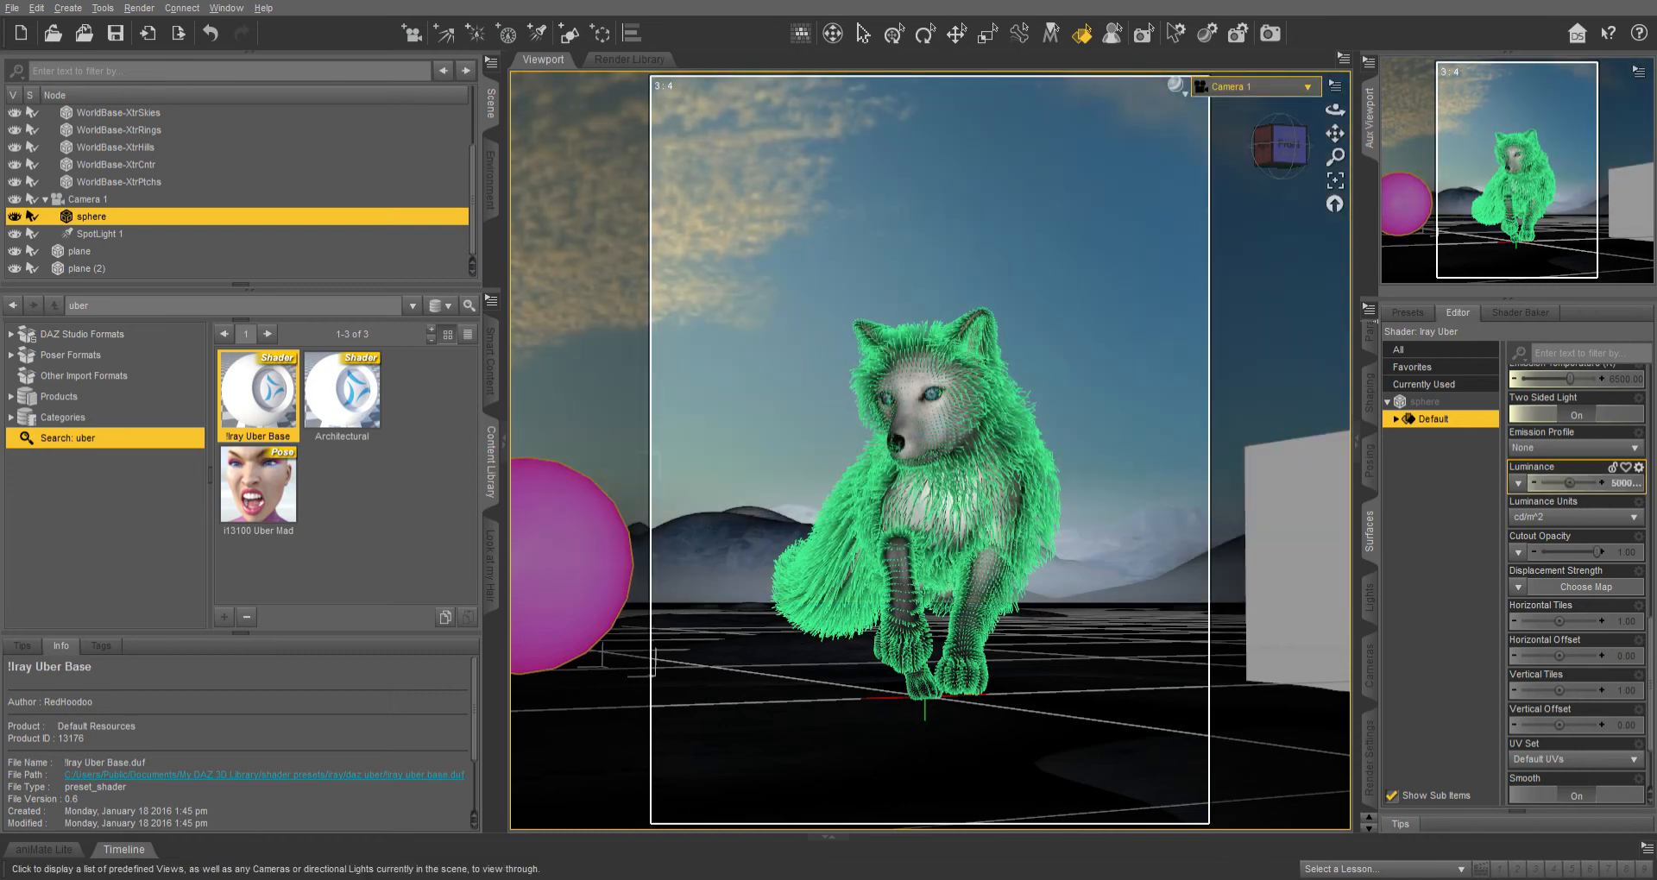
pyautogui.click(1248, 87)
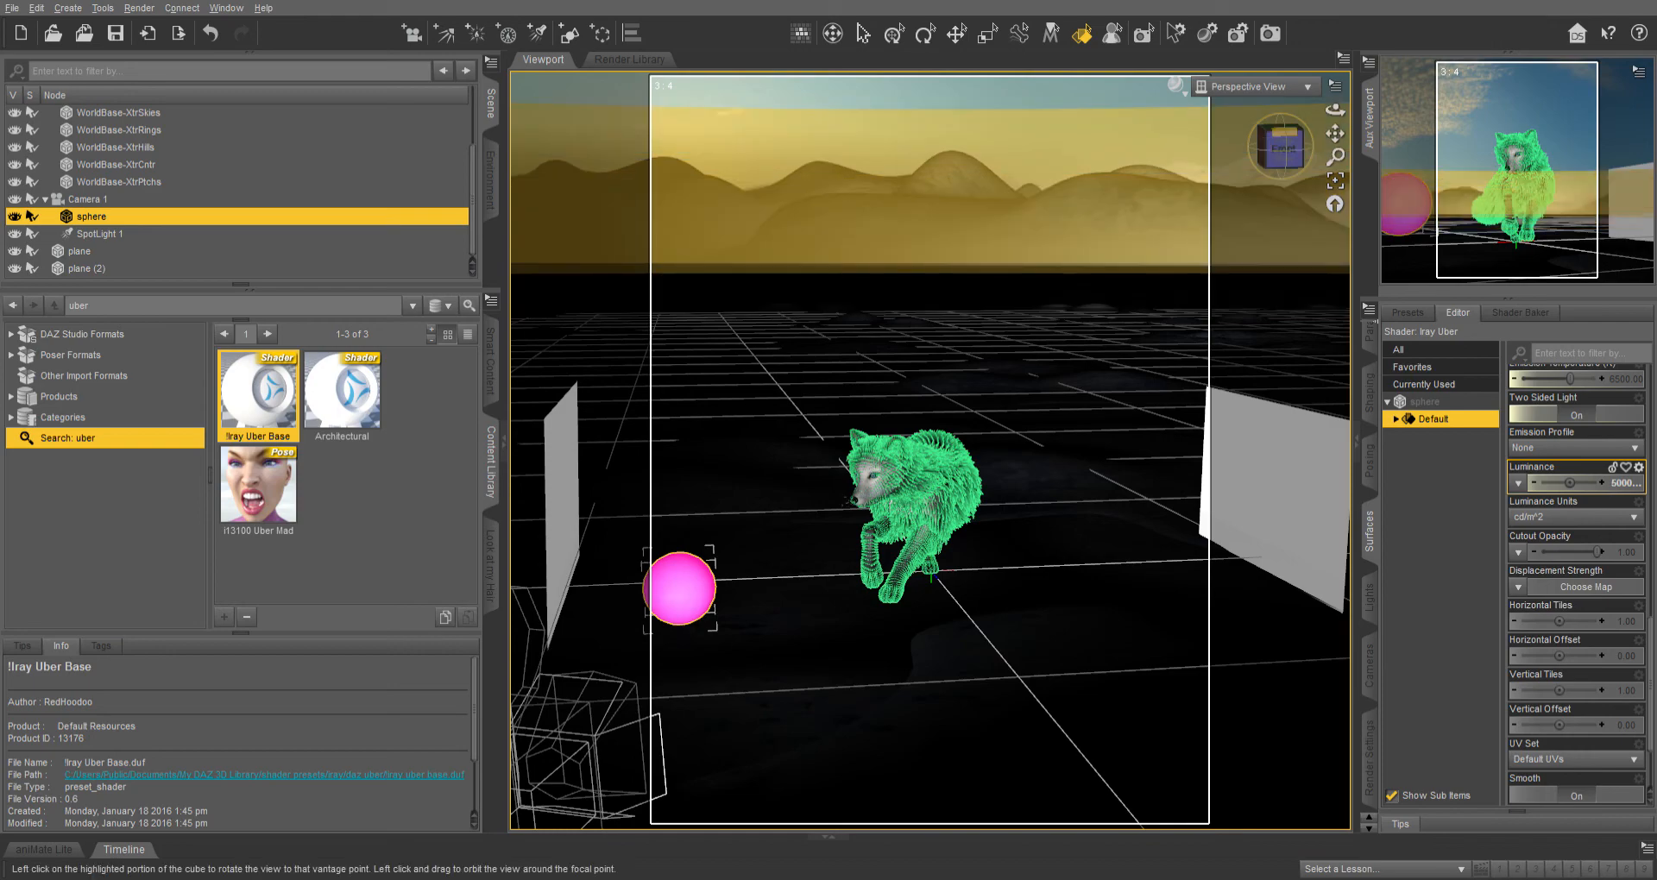
pyautogui.moveTo(1284, 136); pyautogui.dragTo(1040, 228)
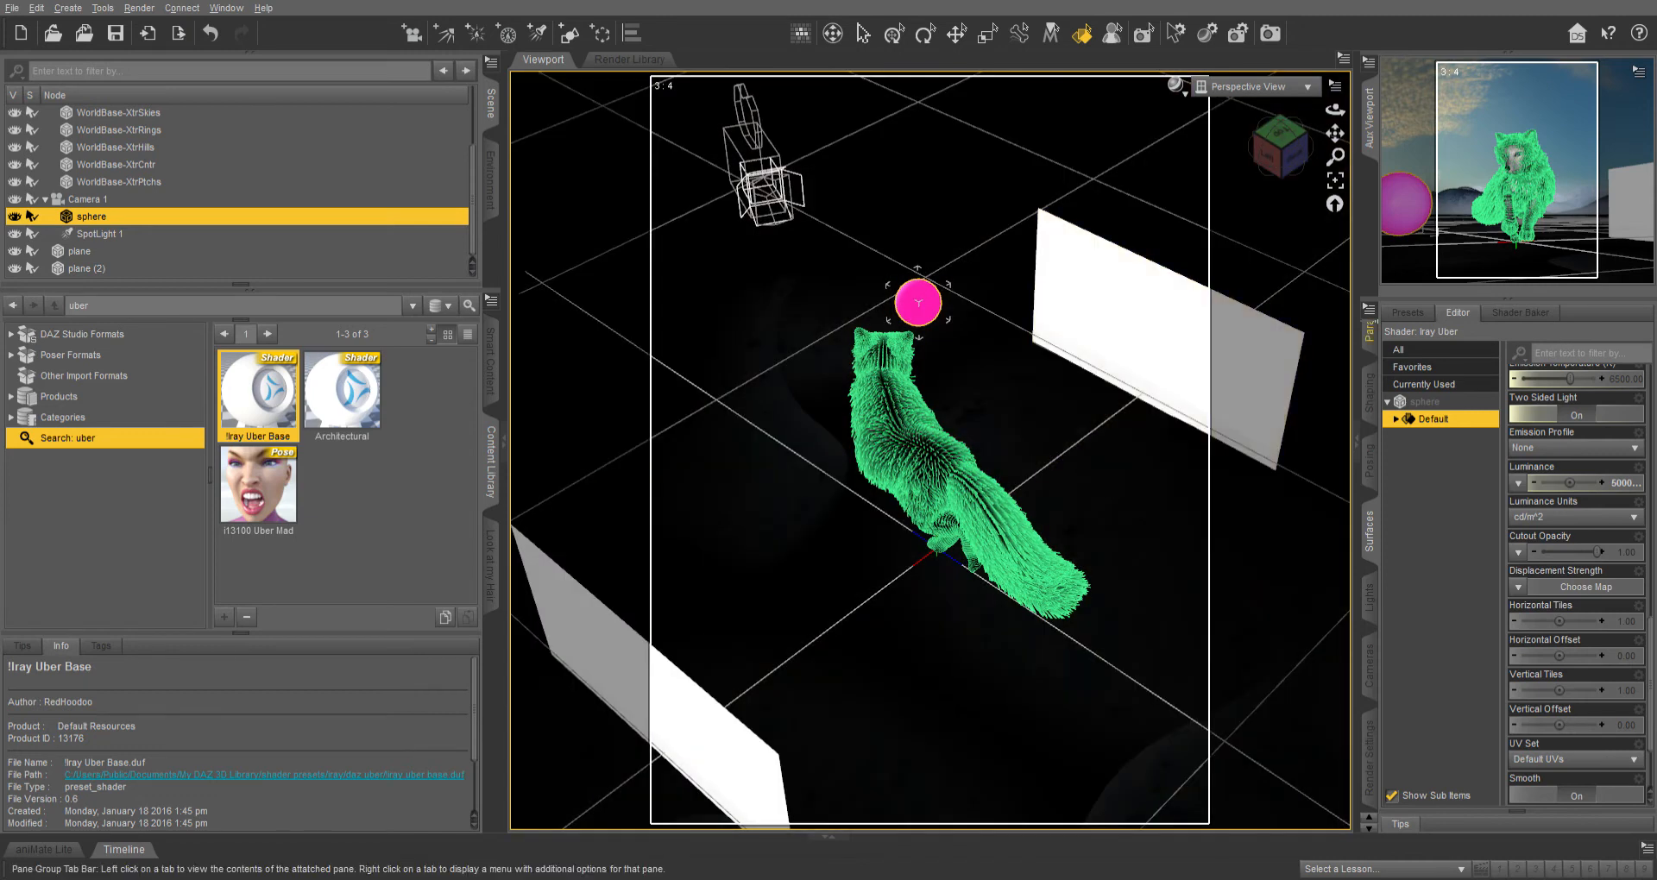
pyautogui.click(1369, 332)
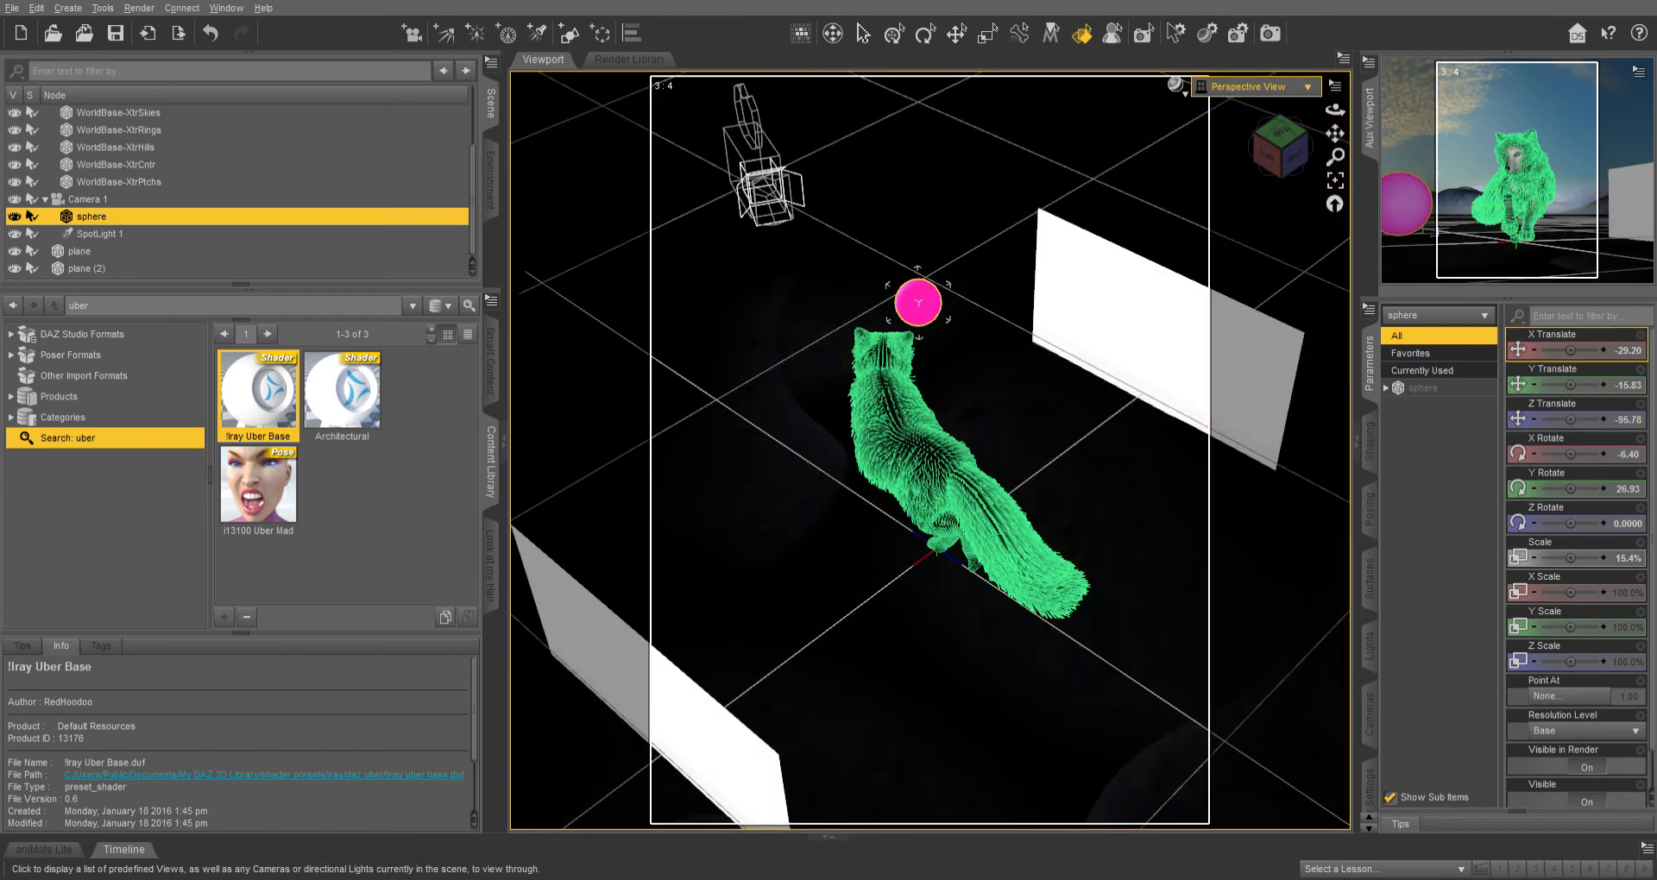
pyautogui.click(1255, 87)
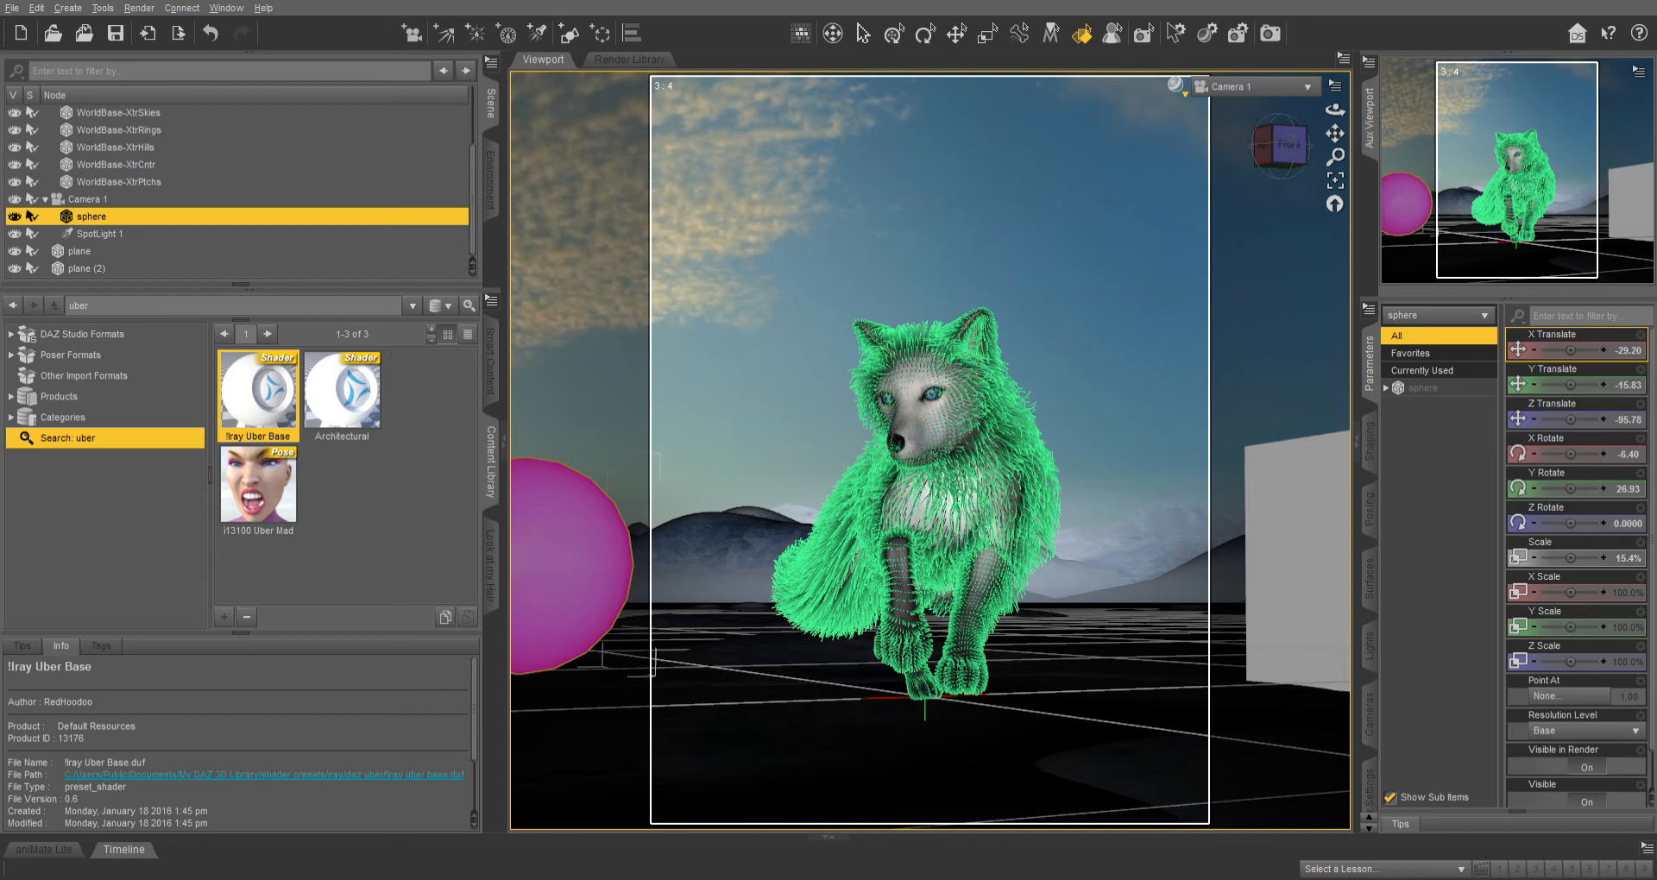
# Switch the viewport to the Iray draw style and bring up the sphere's Luminance Units setting.
pyautogui.hotkey('ctrl', '0')
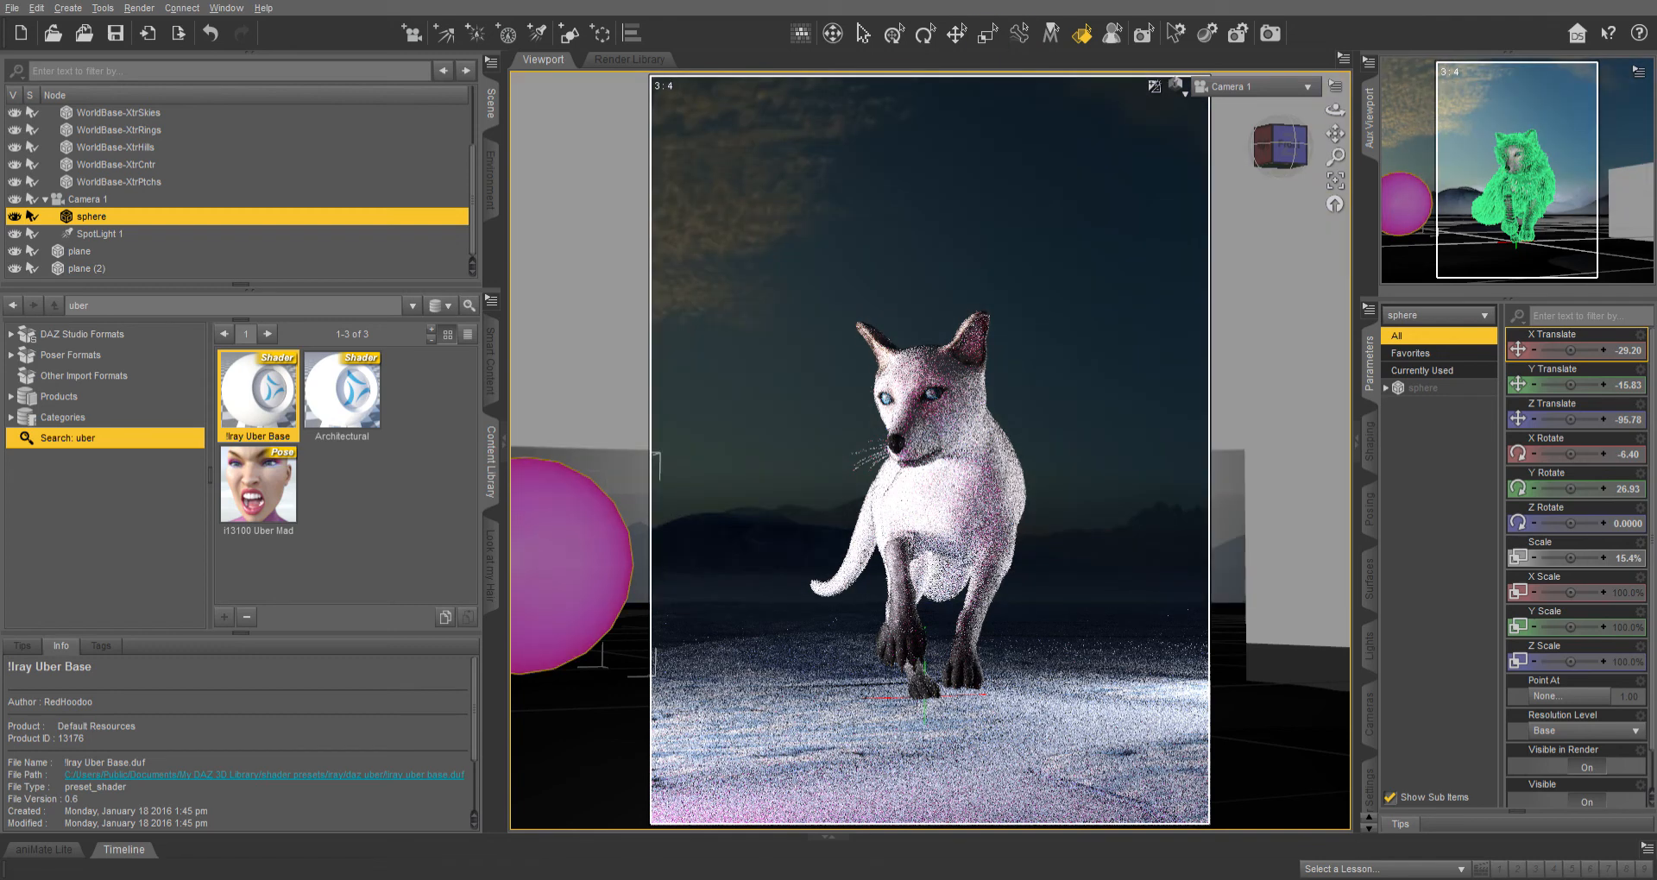
pyautogui.click(1370, 580)
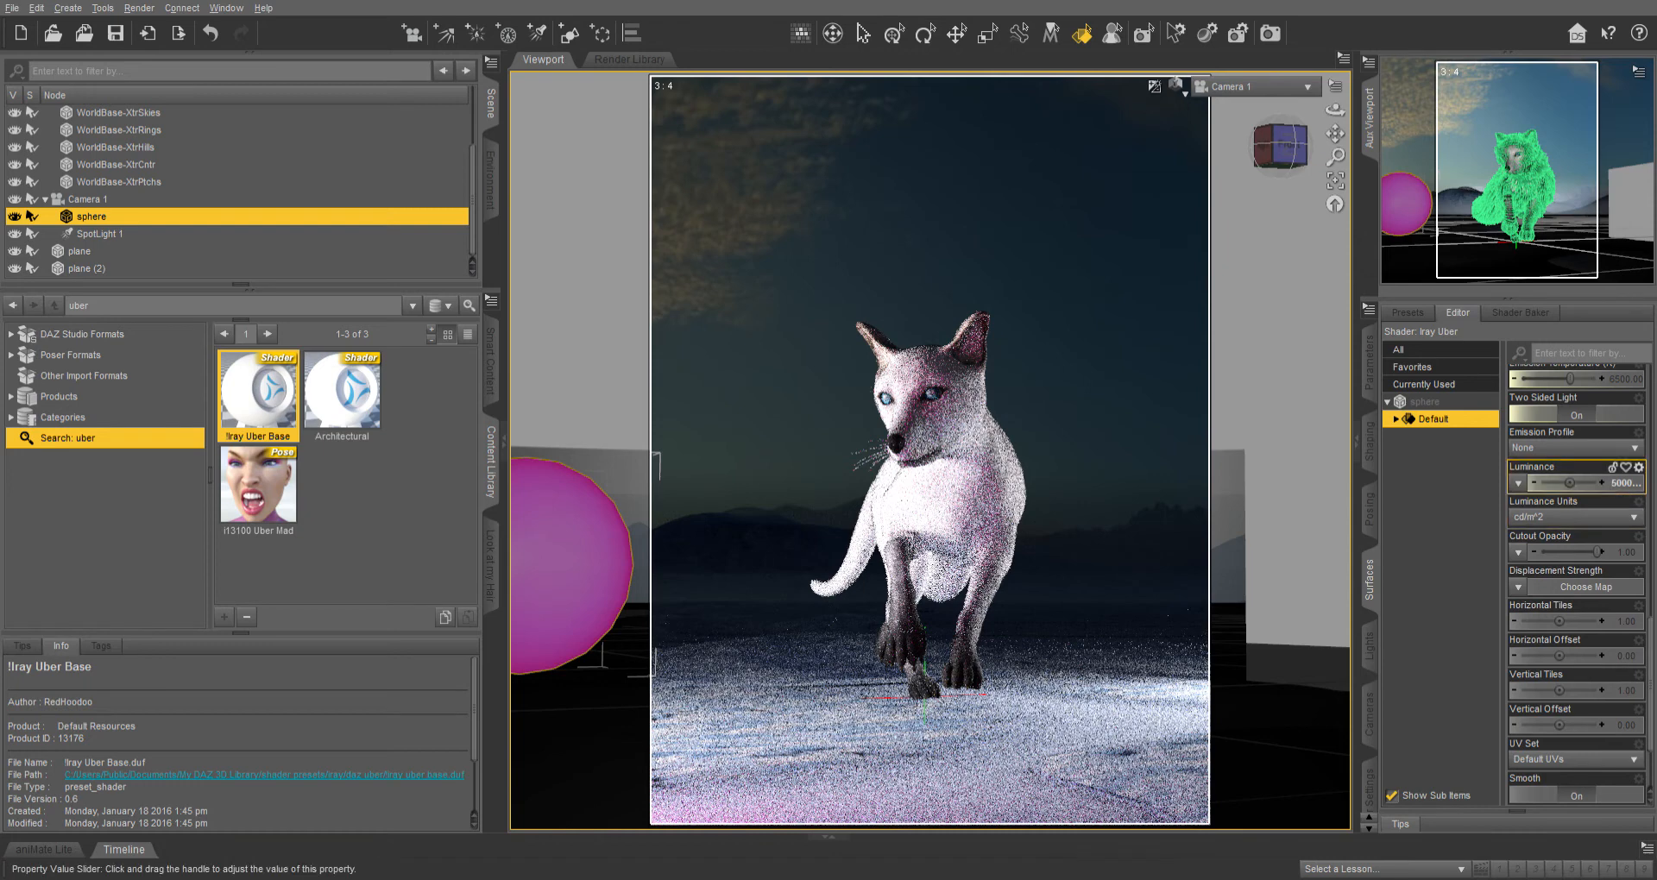
pyautogui.scroll(5, 1570, 481)
pyautogui.scroll(-5, 1570, 457)
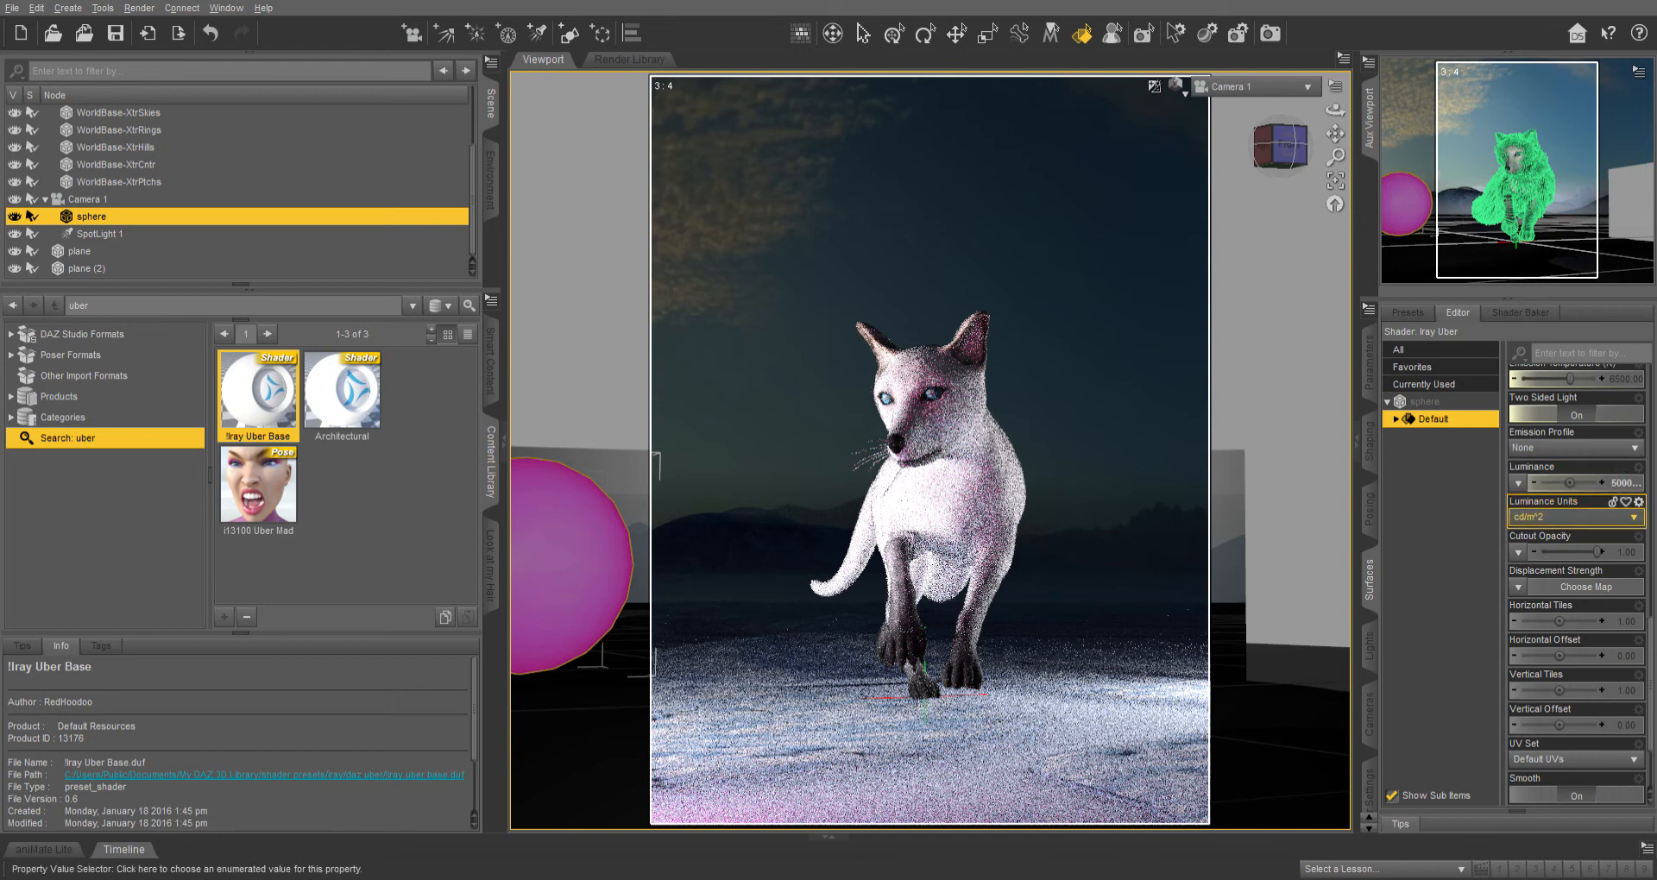
pyautogui.click(1624, 484)
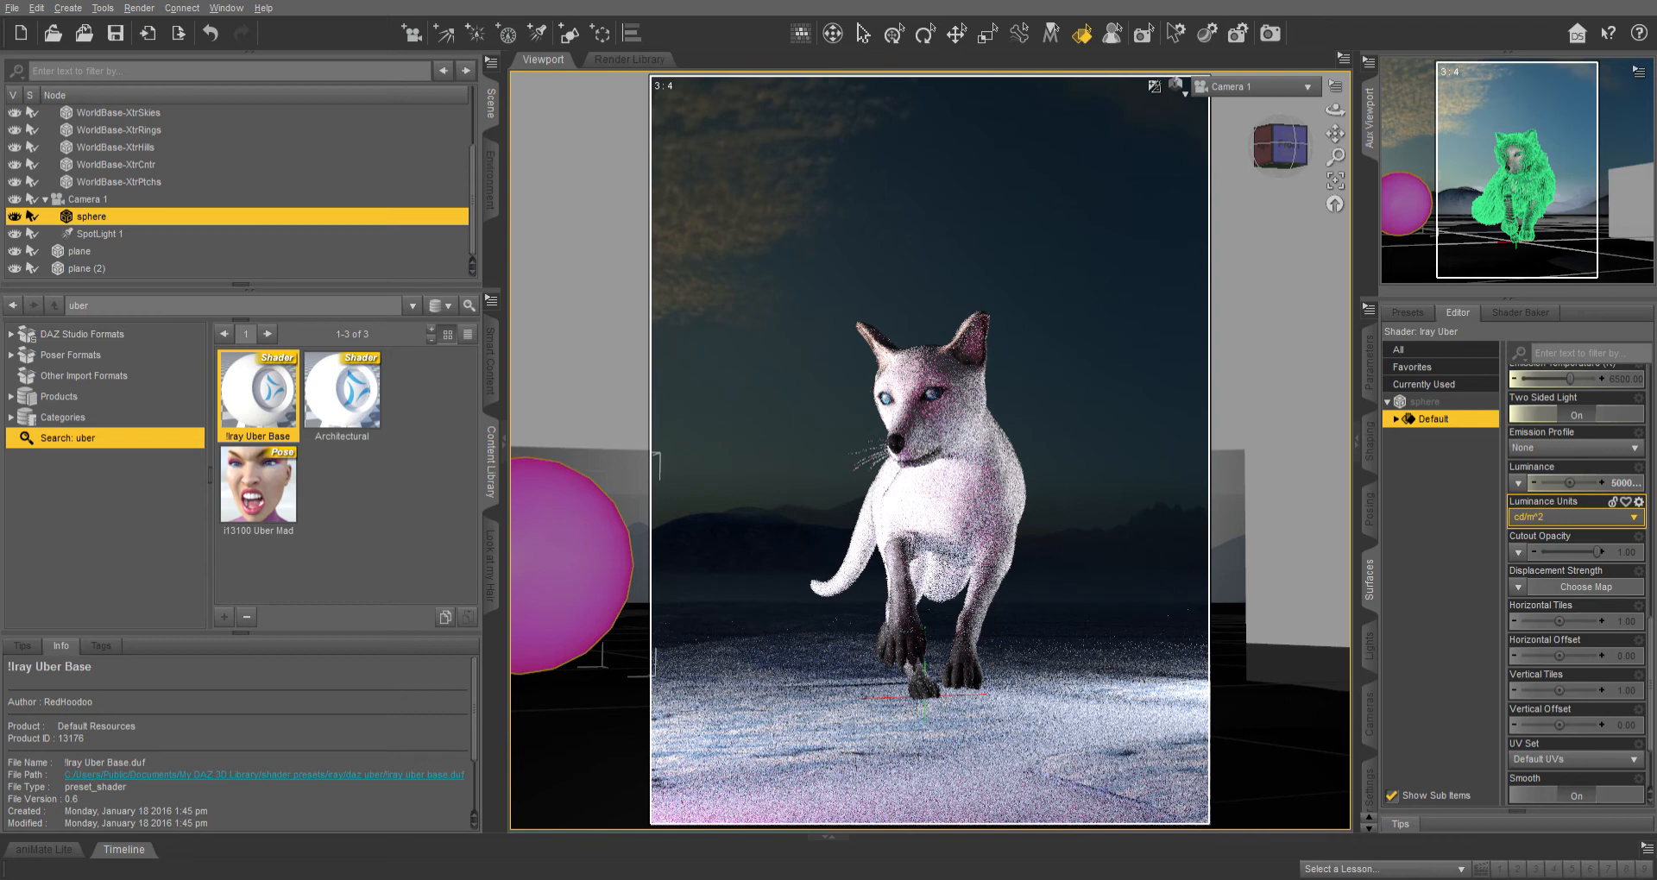
# Try switching the sphere's Luminance Units to kcd/m^2 and back to cd/m^2.
pyautogui.click(1575, 518)
pyautogui.click(1572, 533)
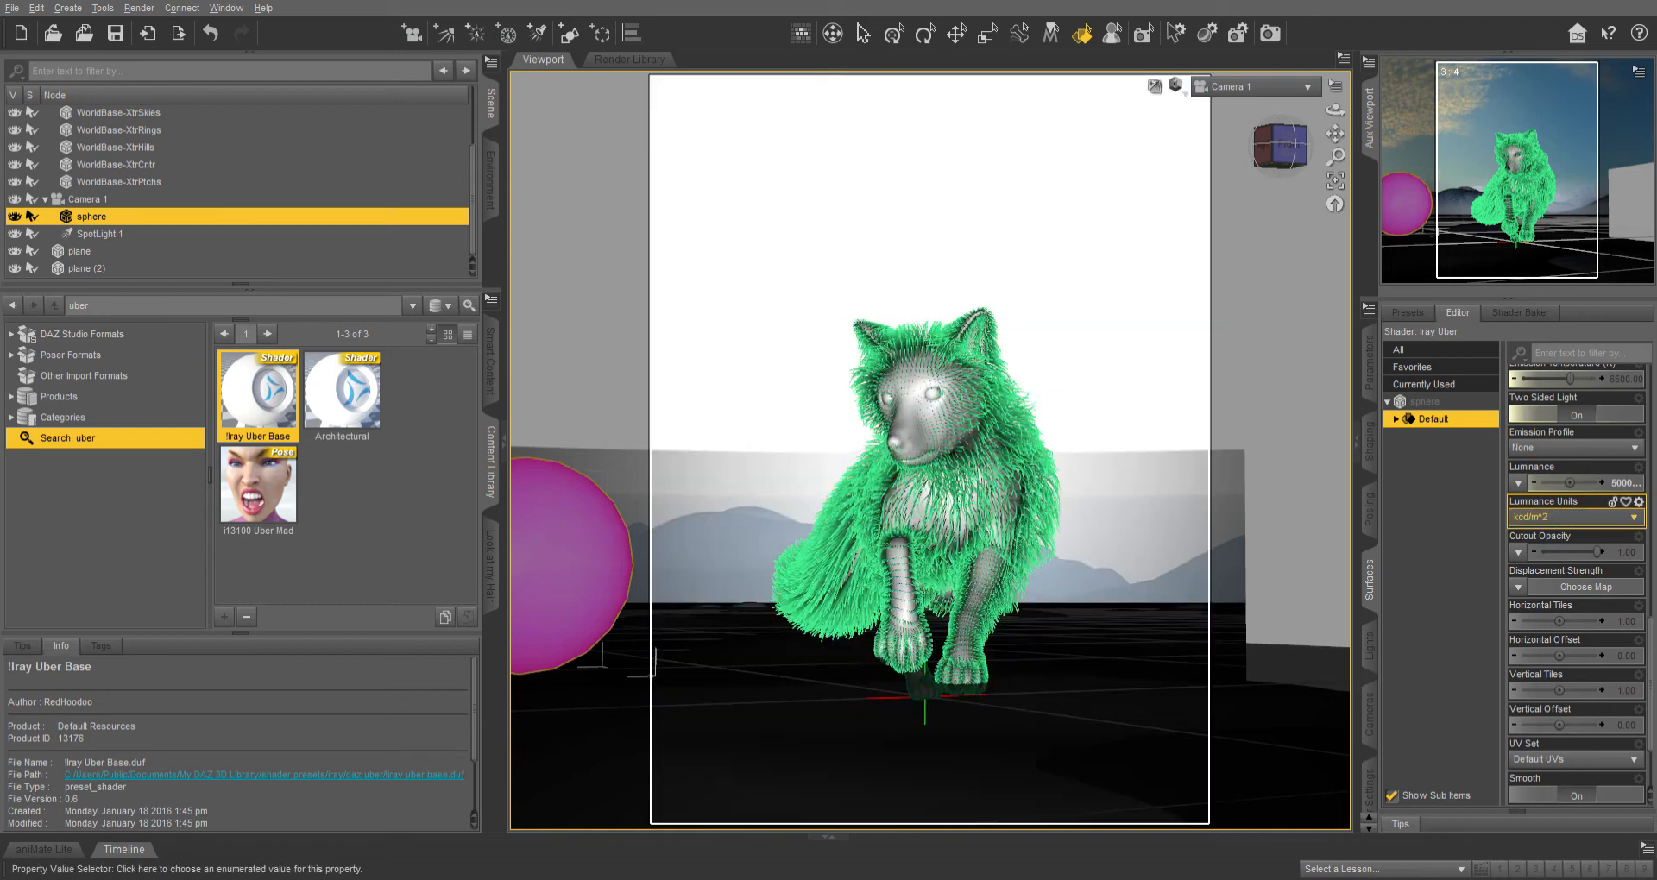
pyautogui.click(1573, 518)
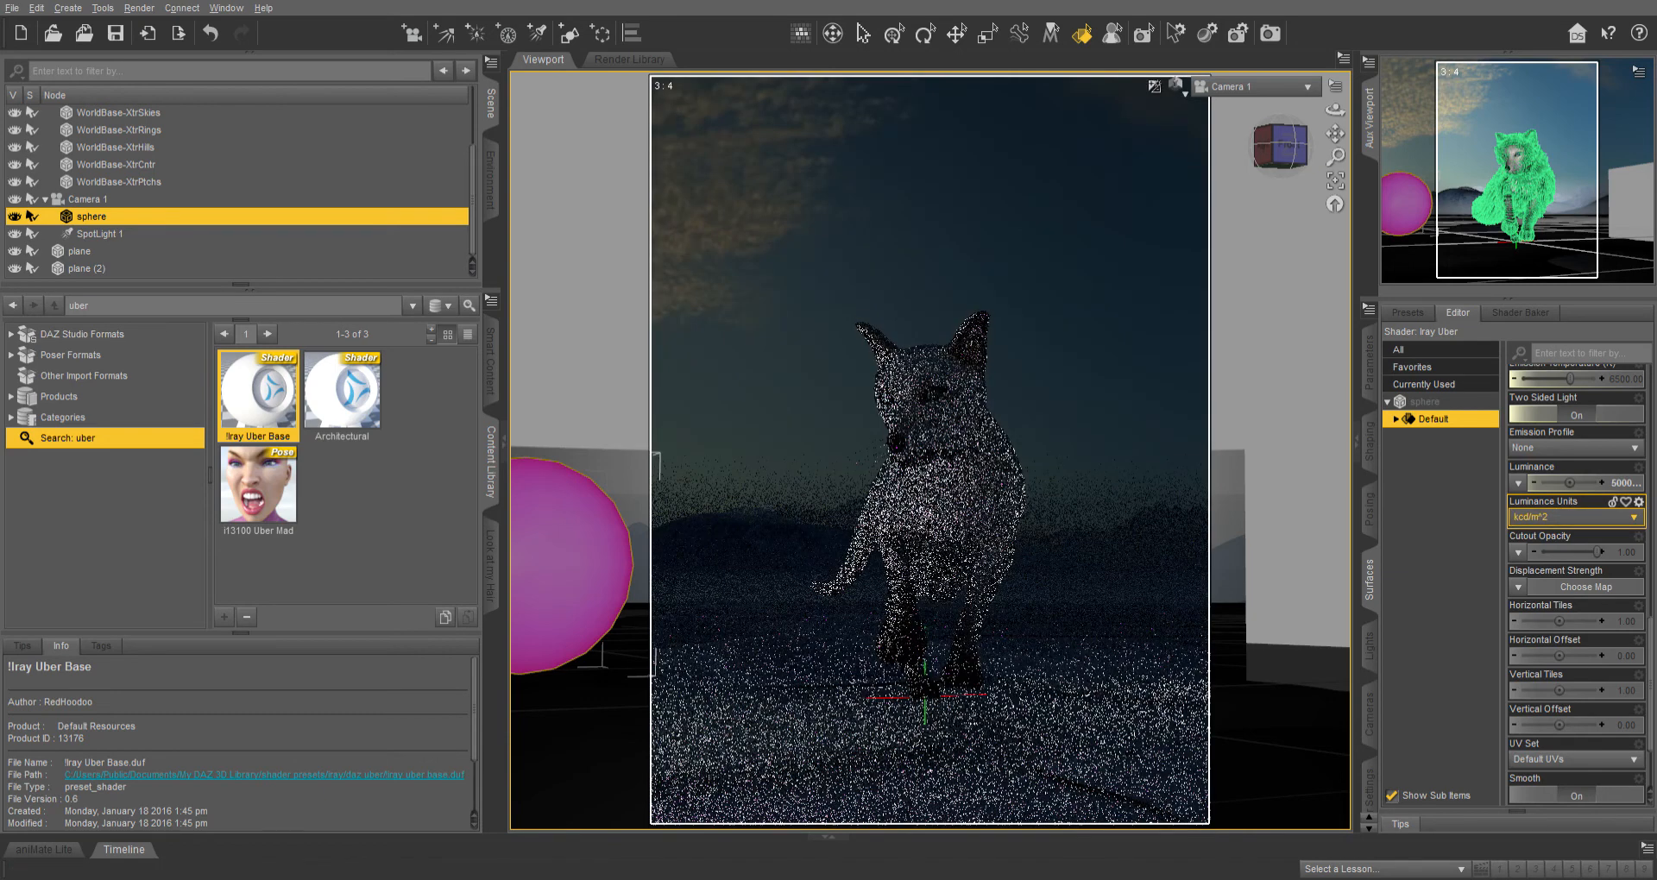
pyautogui.click(1572, 532)
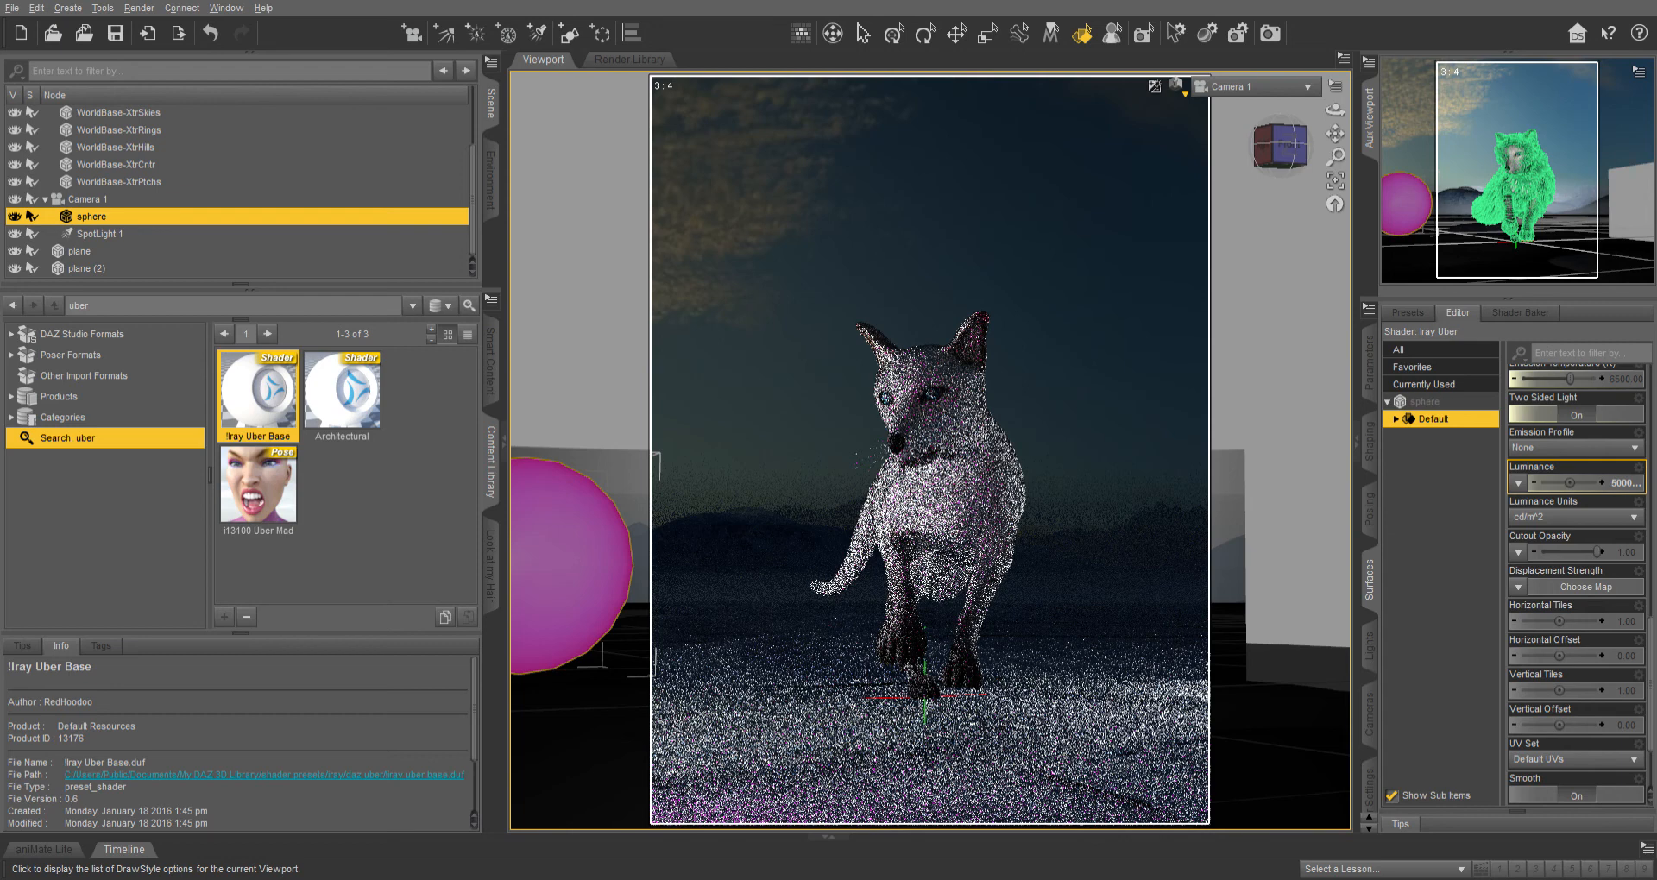
# Return to textured shading in Perspective View and move the sphere upward behind the fox with the Universal tool.
pyautogui.hotkey('ctrl', '9')
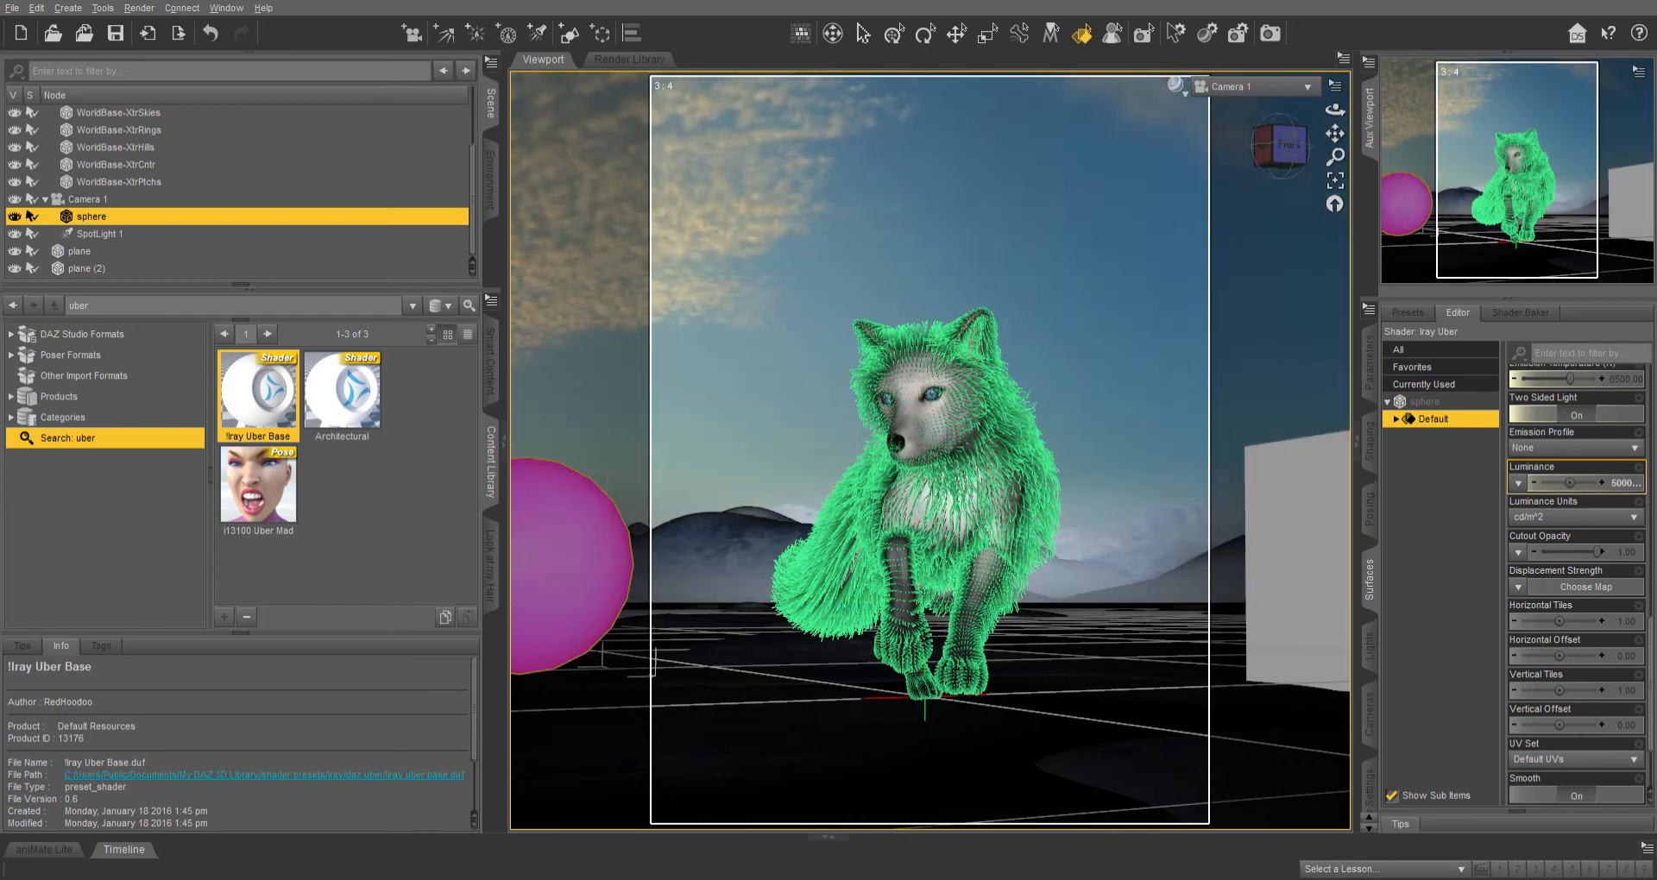
pyautogui.click(1248, 88)
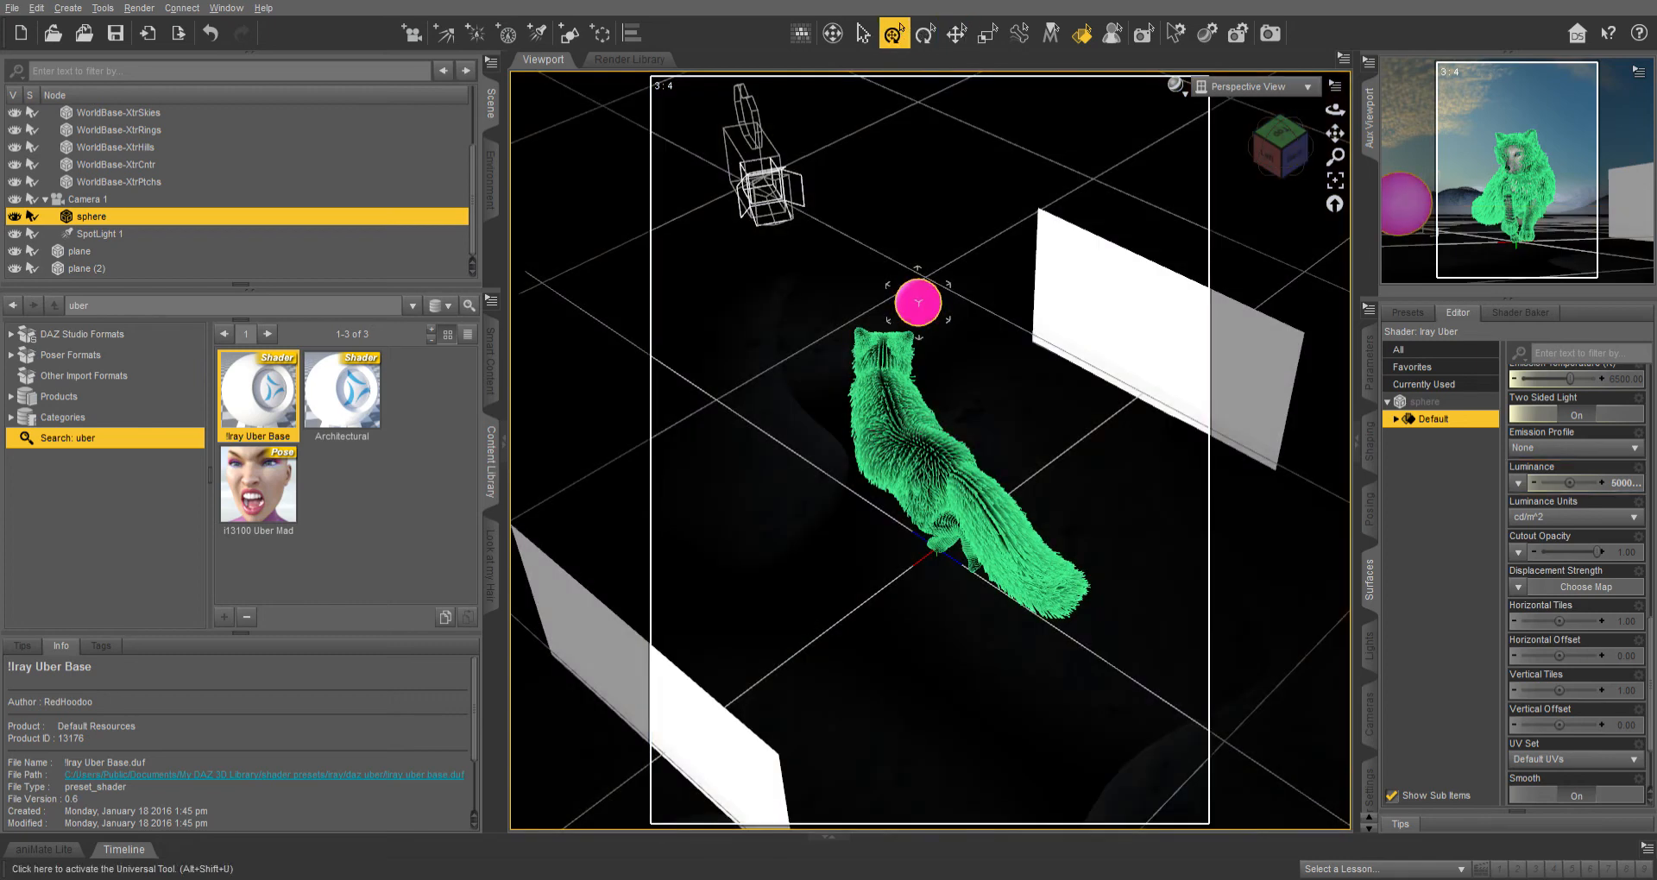
pyautogui.click(956, 32)
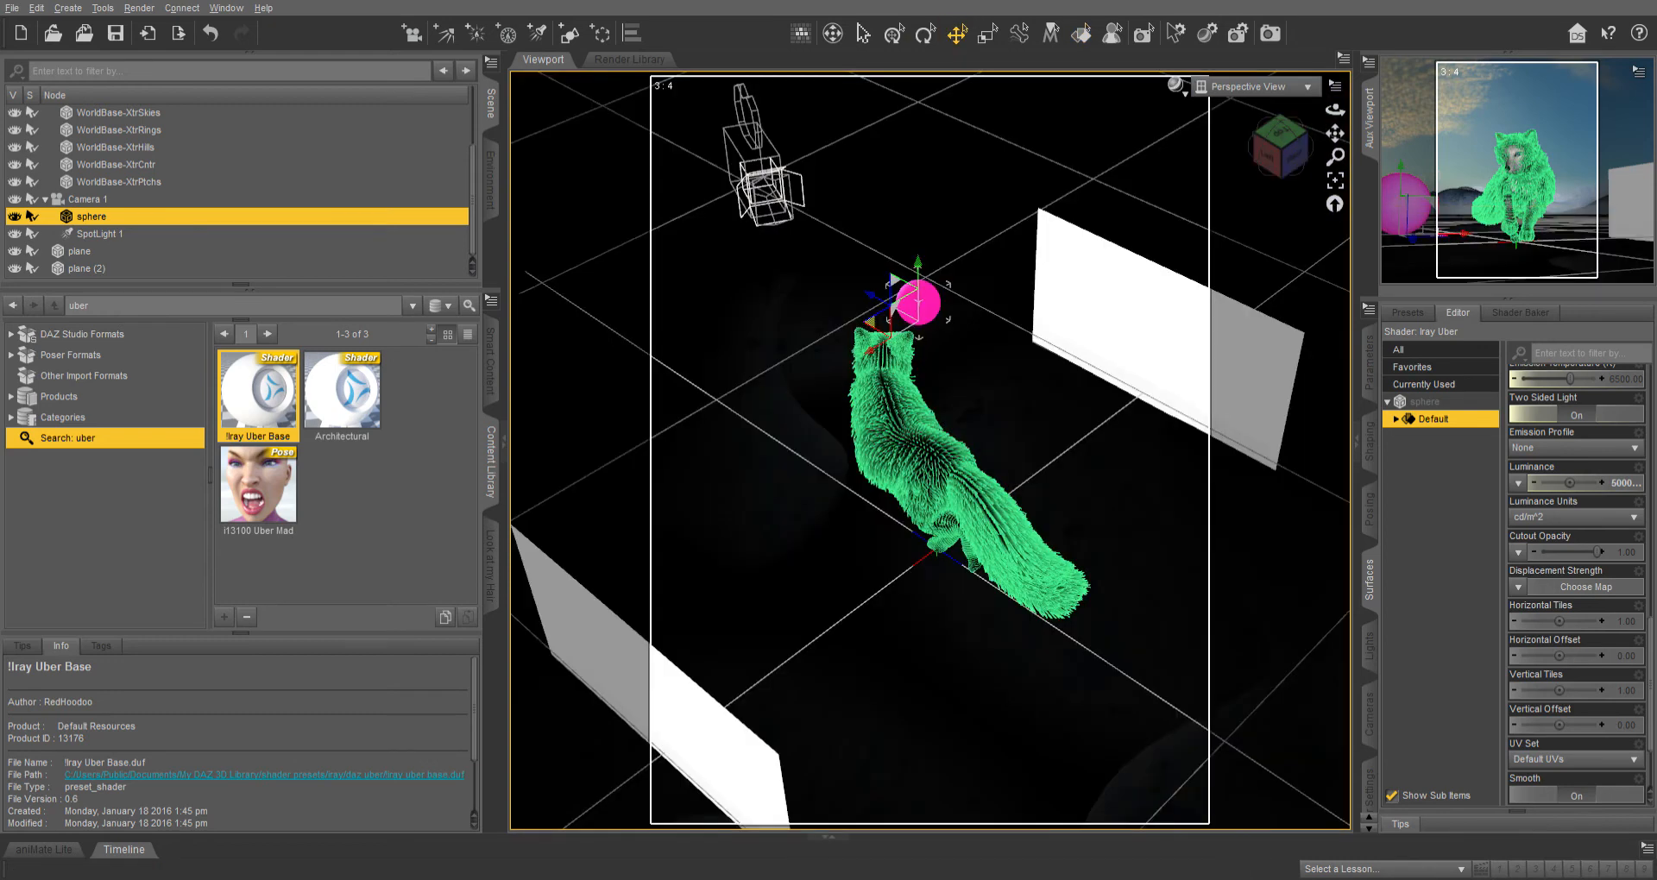
pyautogui.moveTo(870, 322); pyautogui.dragTo(837, 162)
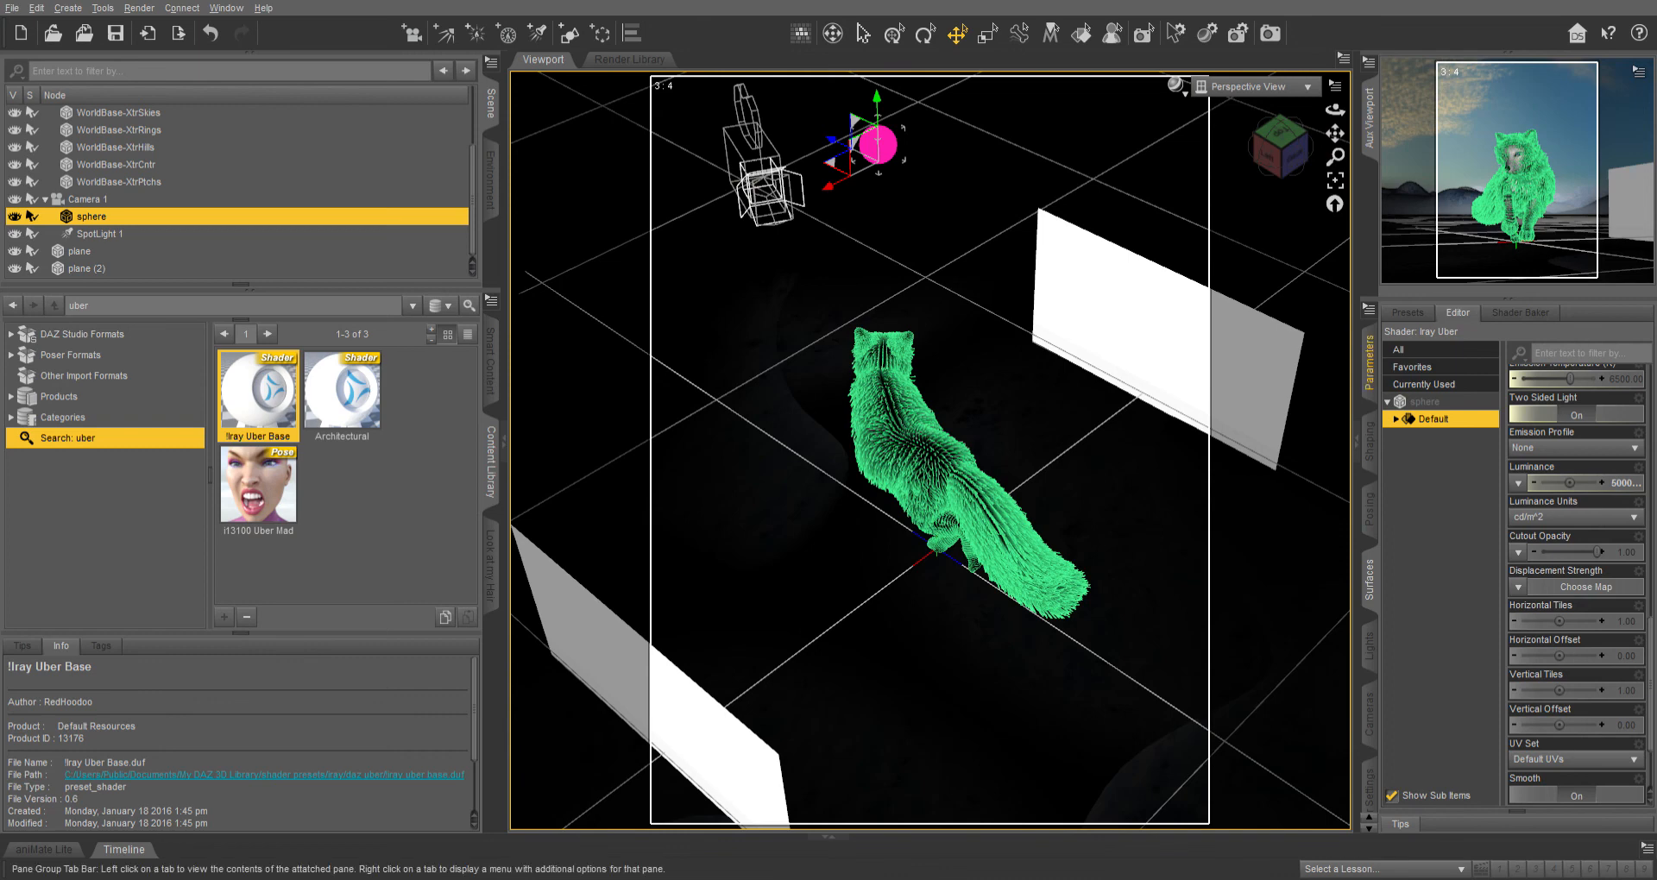
# Enlarge the sphere to about 61.5% scale and view the scene through Camera 1.
pyautogui.click(1369, 363)
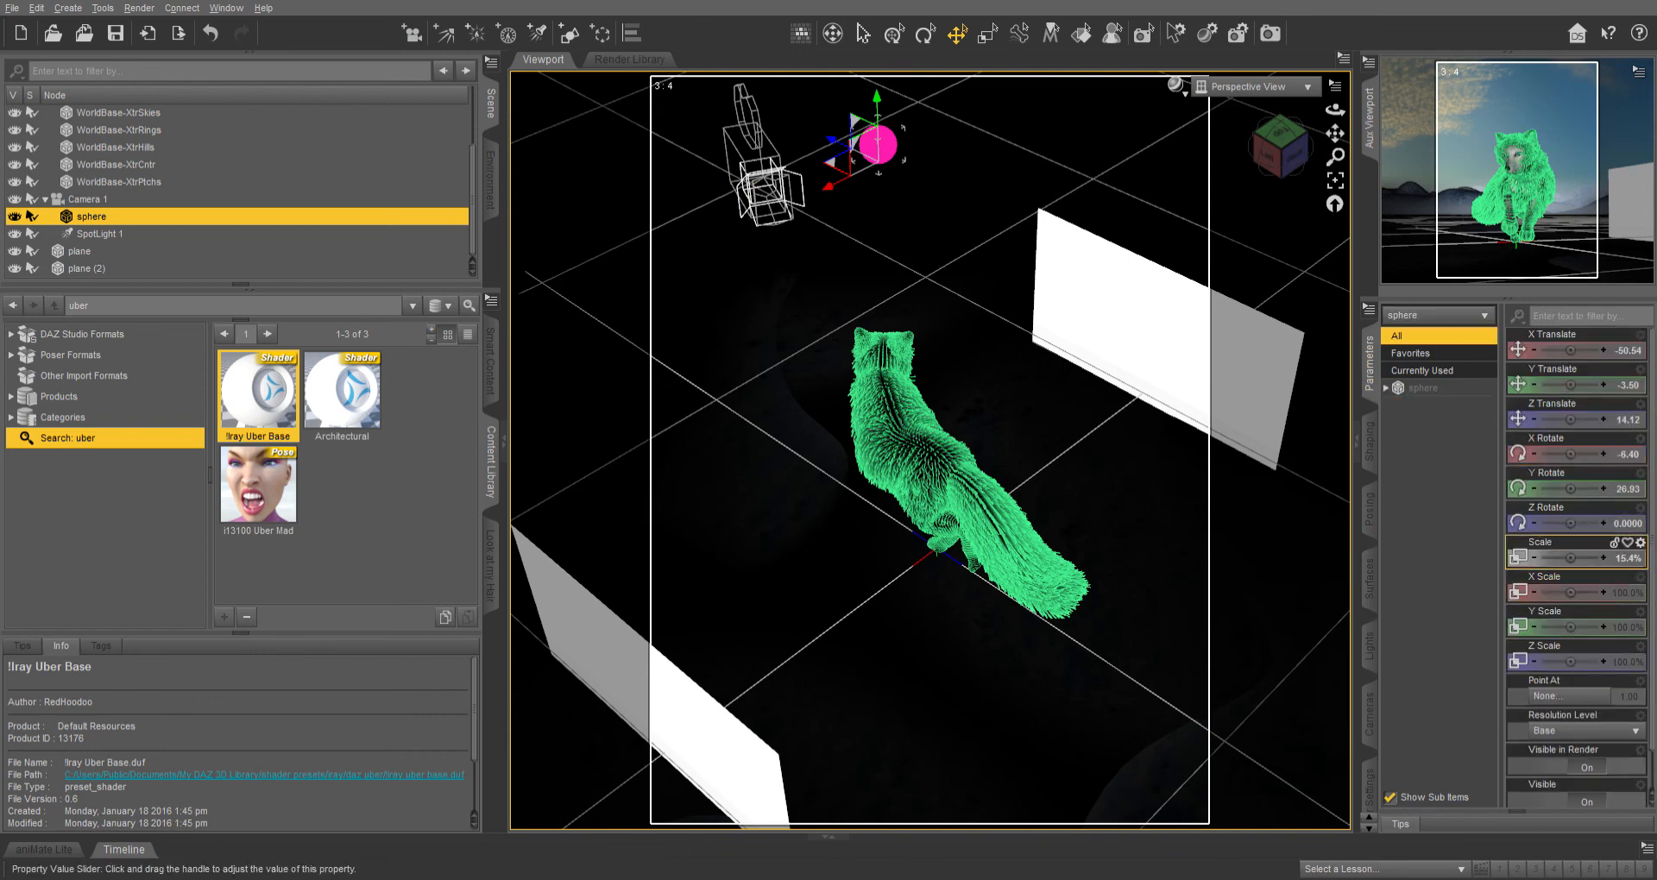
pyautogui.moveTo(1572, 558); pyautogui.dragTo(1588, 557)
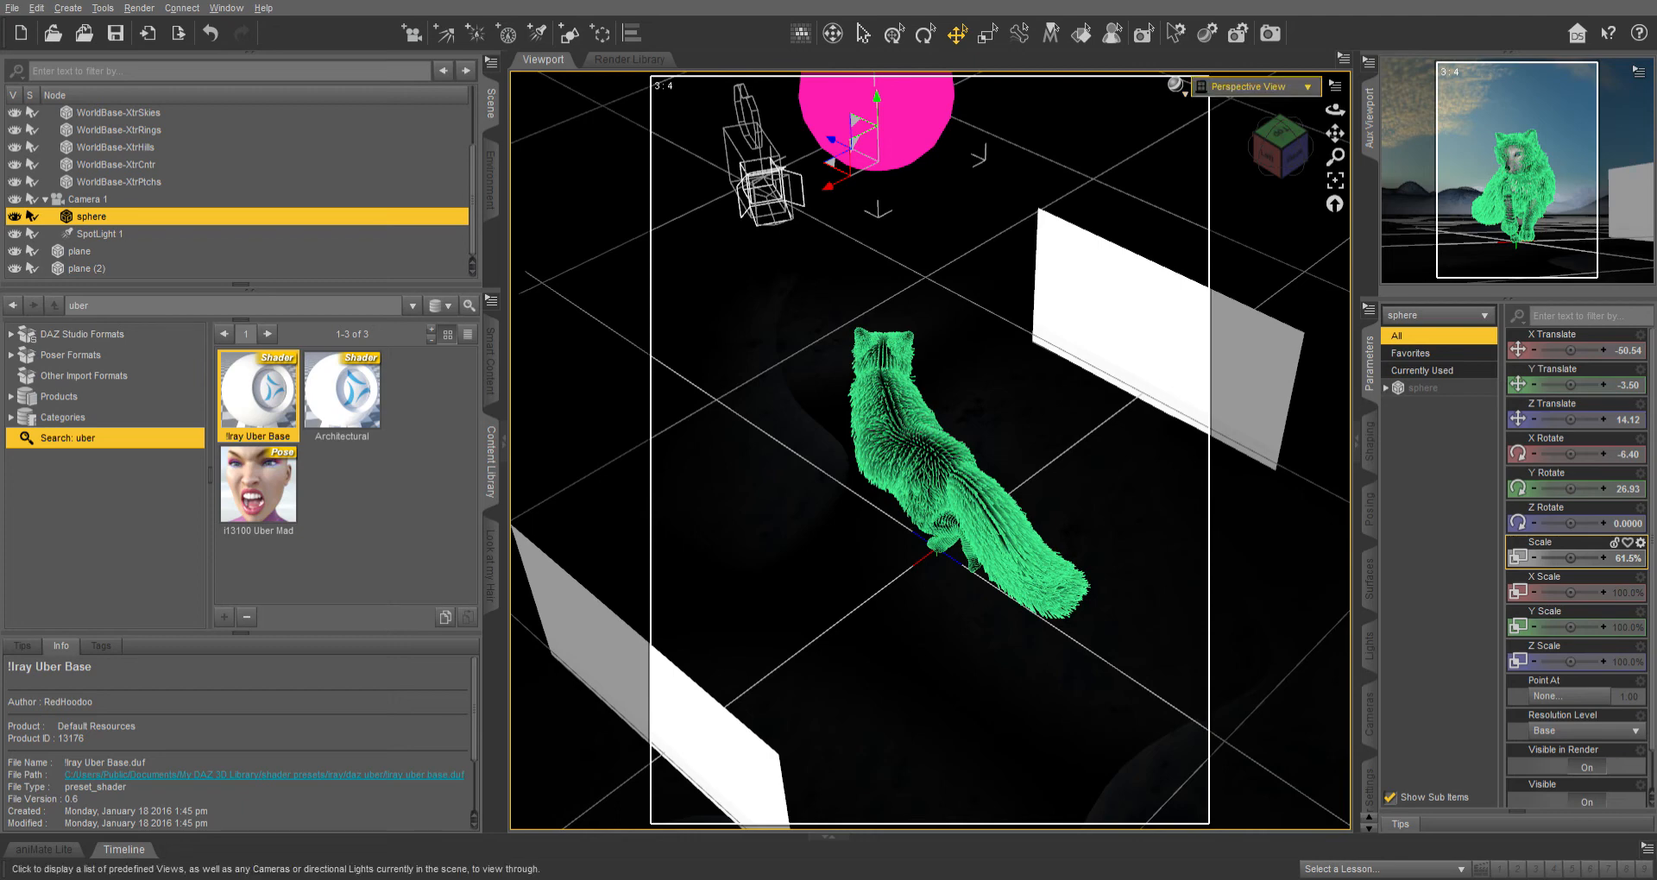
pyautogui.click(1242, 105)
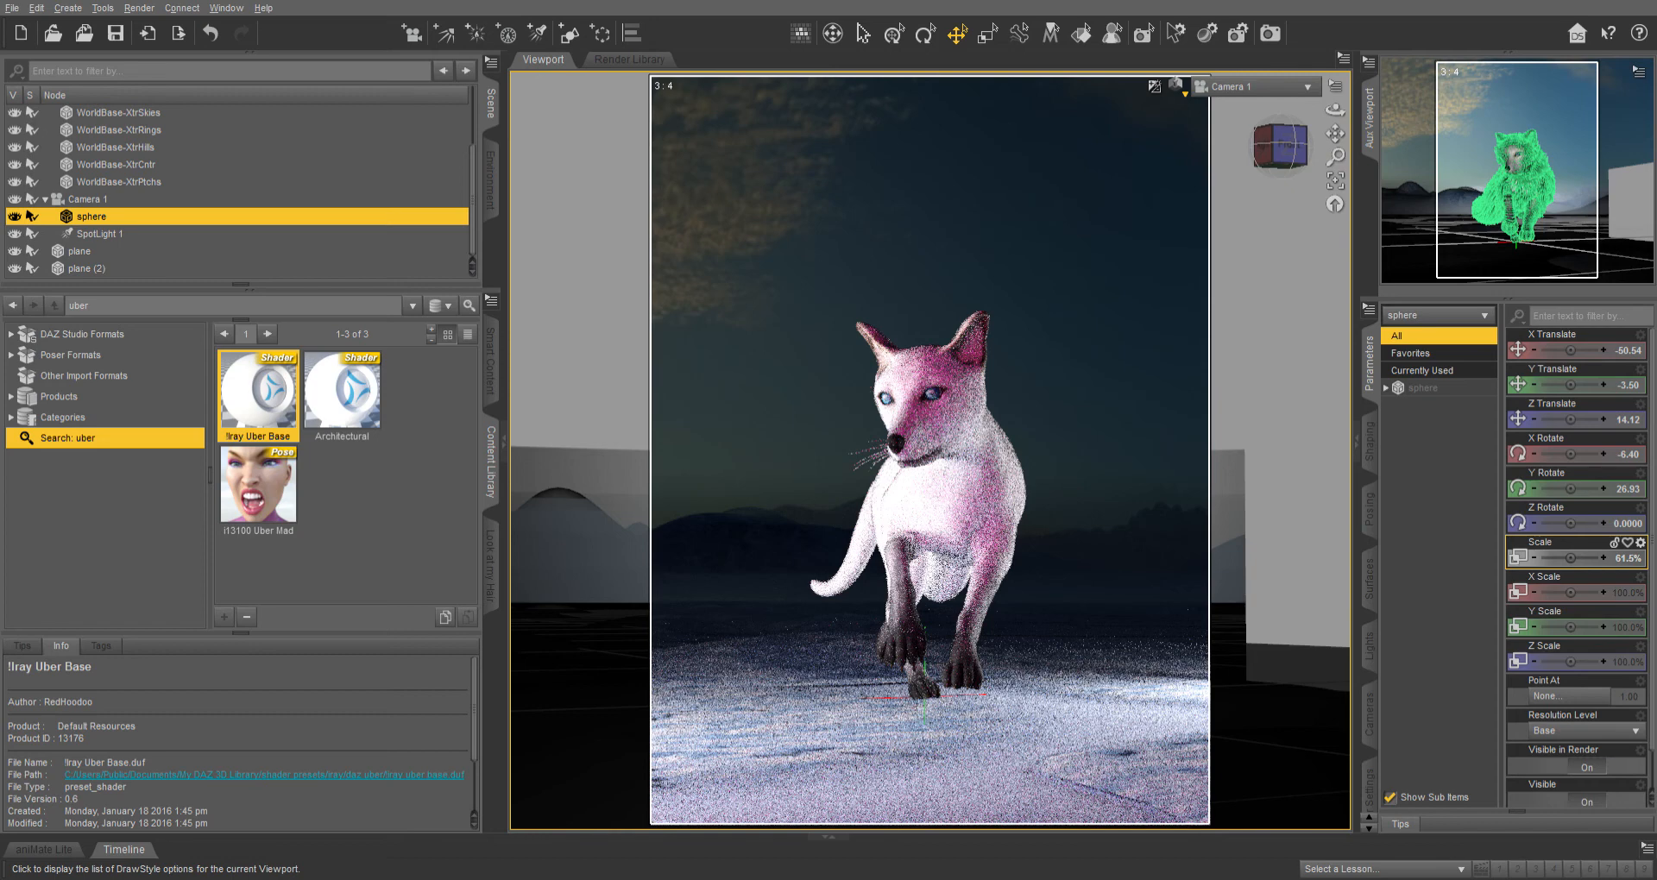
# Switch the viewport to texture shaded display and undo the sphere's last two transformations.
pyautogui.hotkey('ctrl', '9')
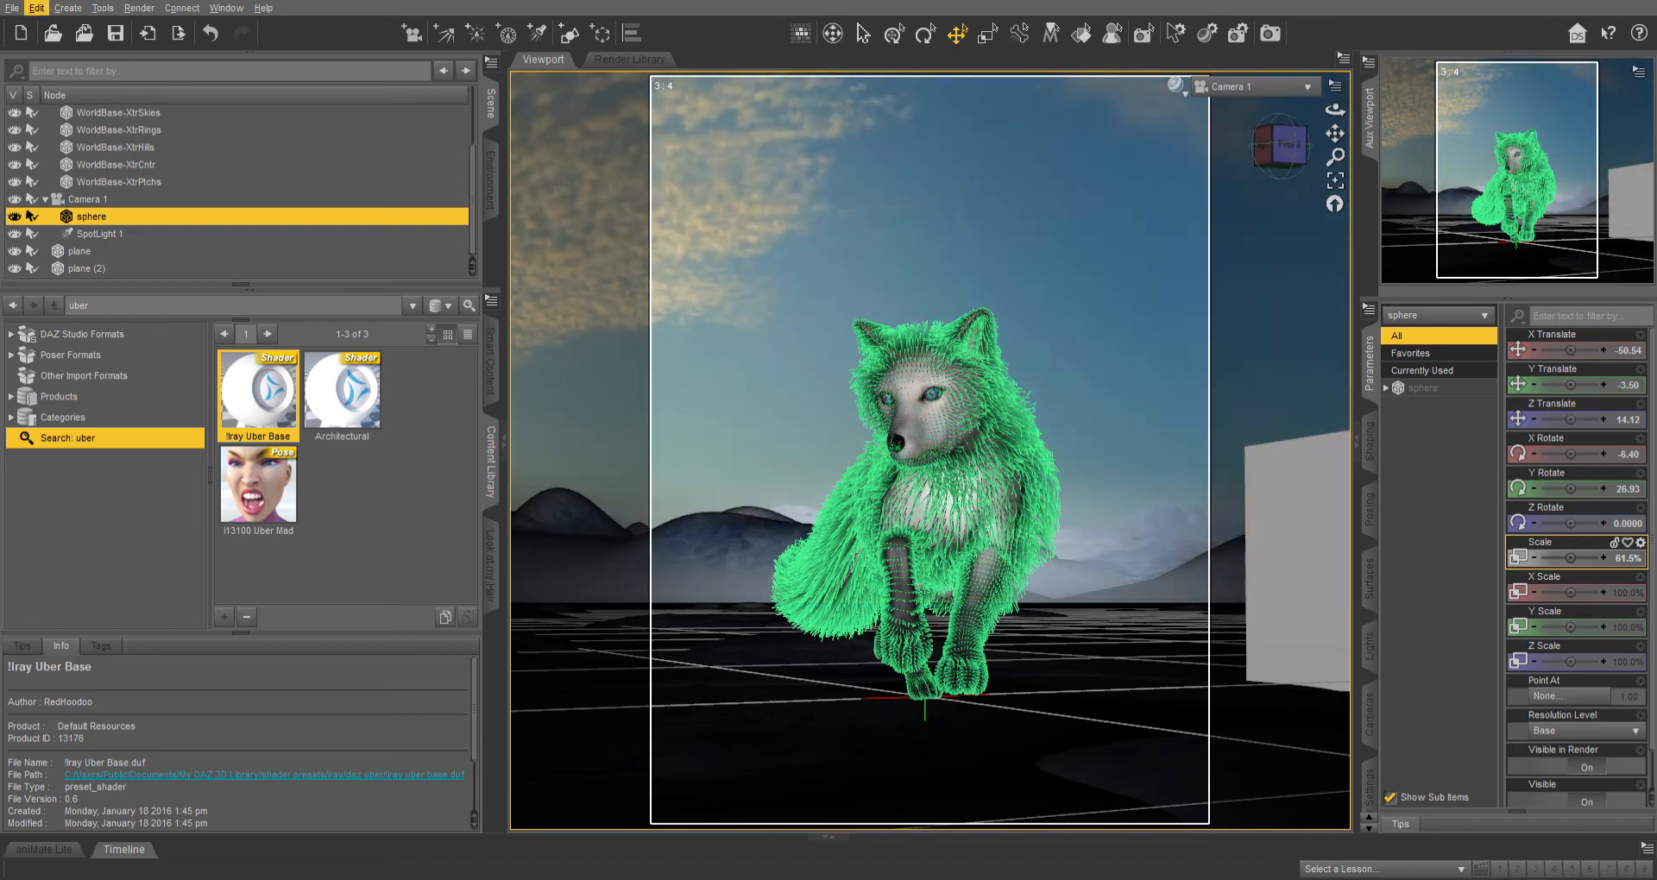
pyautogui.hotkey('ctrl', 'z')
pyautogui.hotkey('ctrl', 'z')
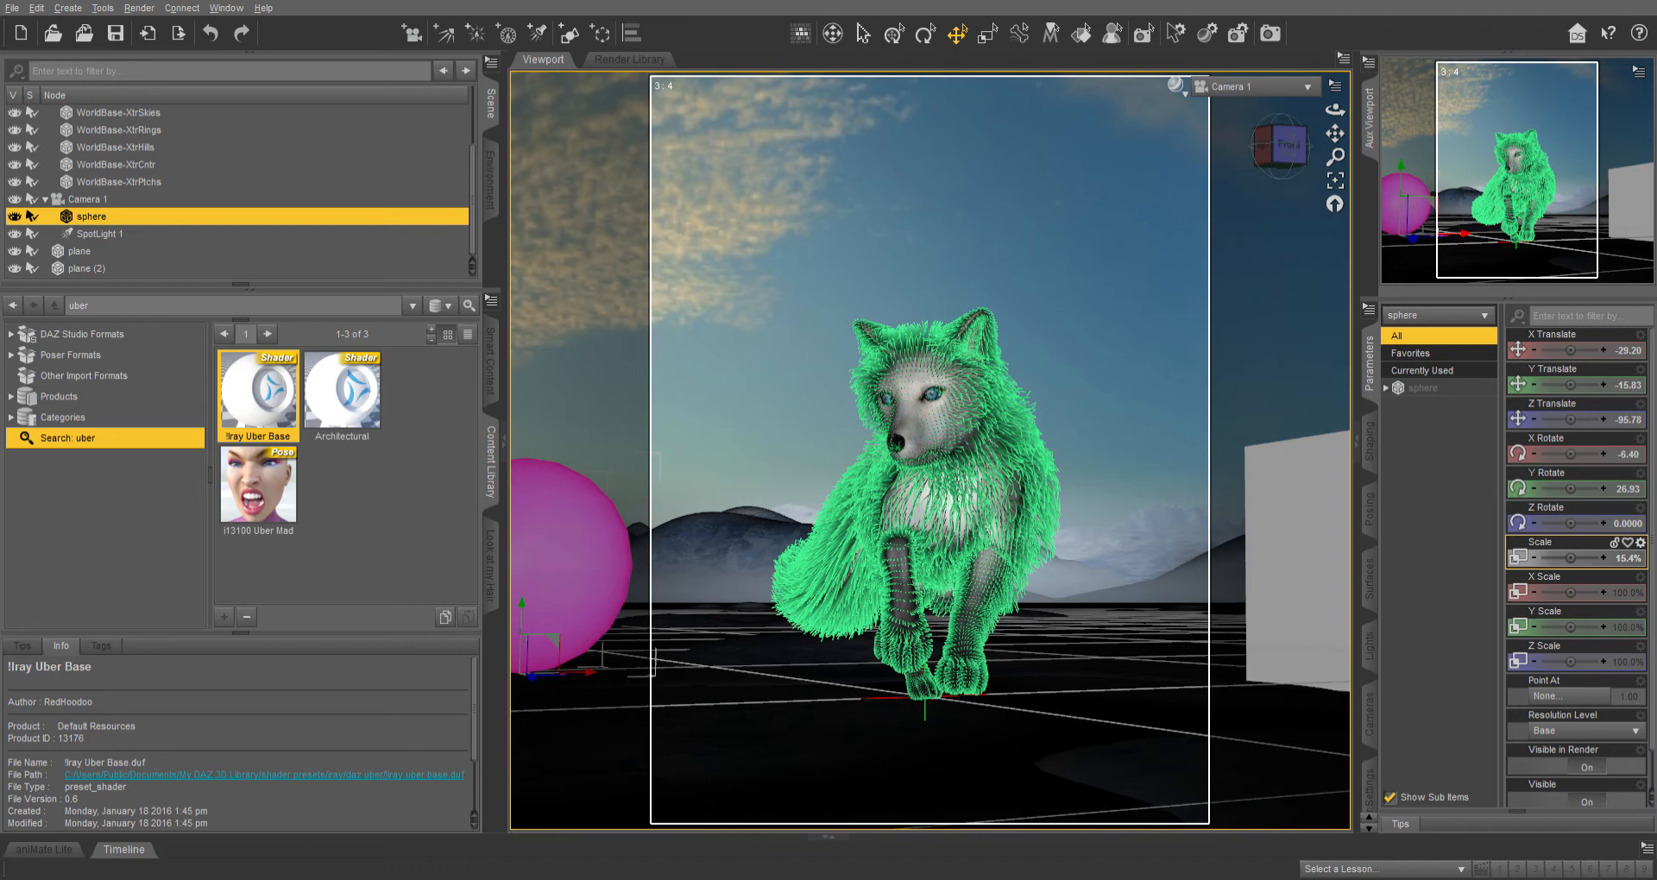
# Open the Look at my Hair pane and hide the two Arctic Fox RMan body nodes in the LAMH group.
pyautogui.click(490, 565)
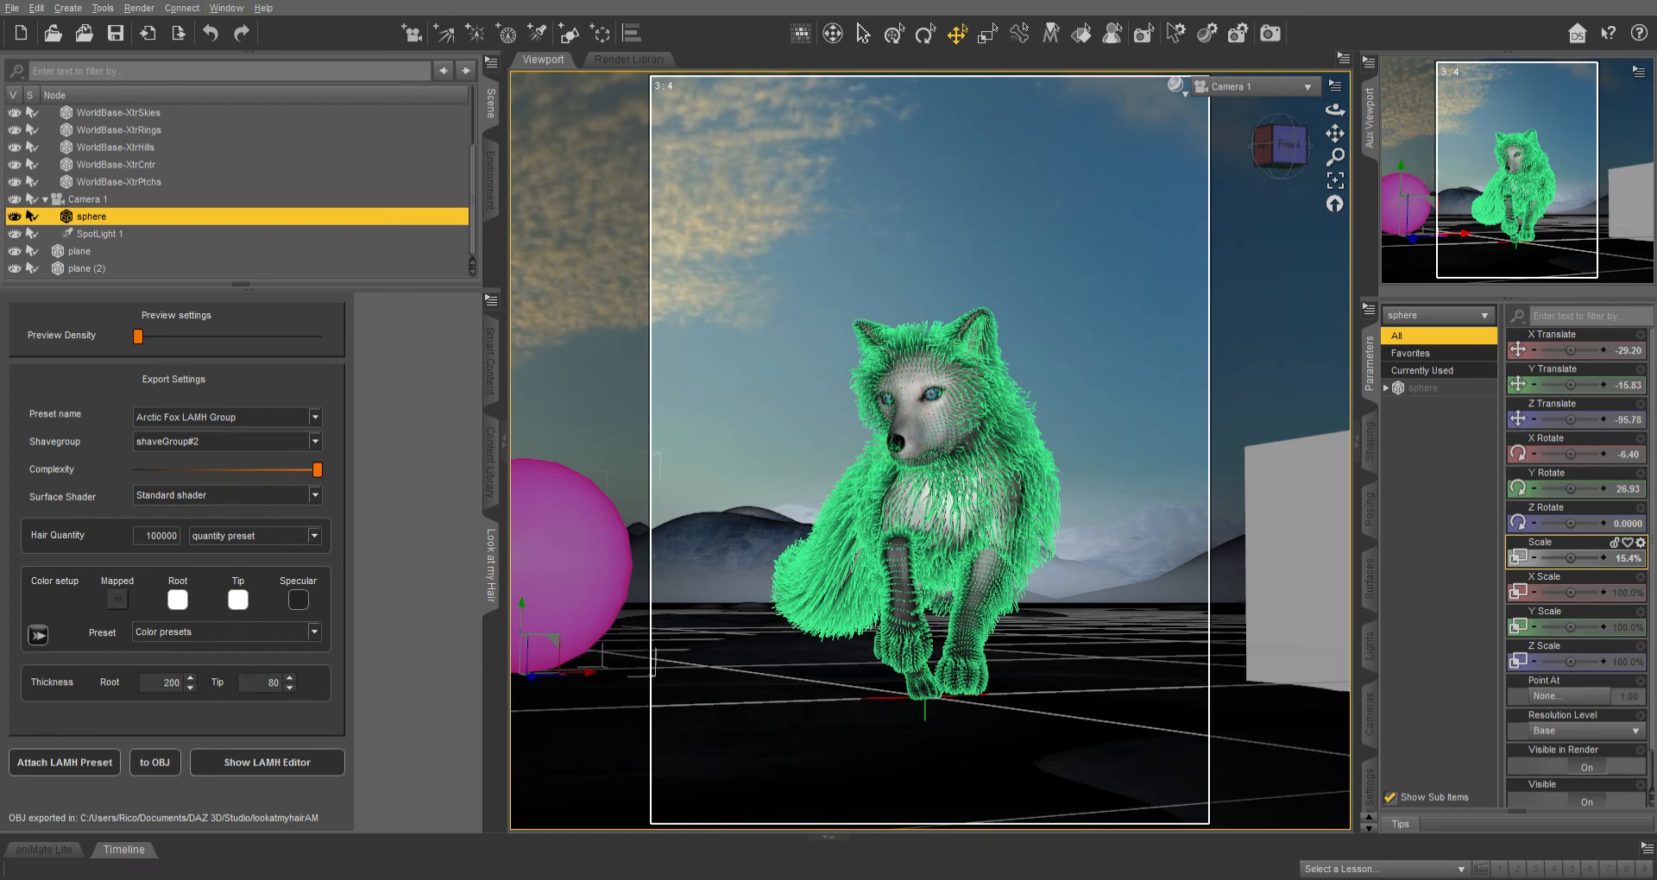
pyautogui.scroll(3, 242, 190)
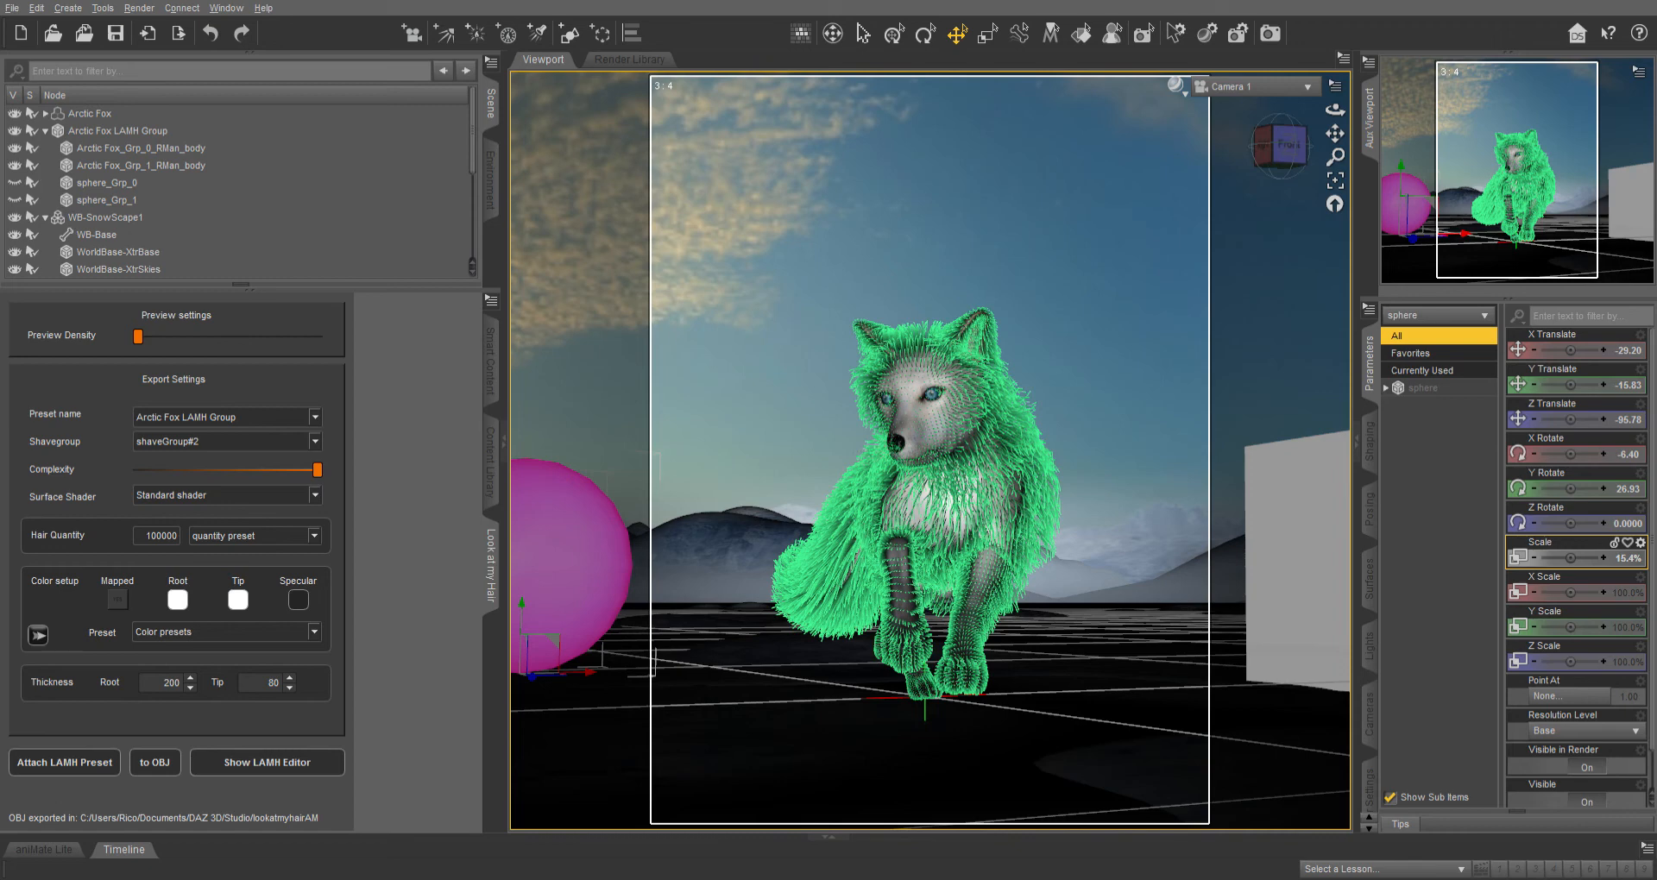
pyautogui.click(117, 131)
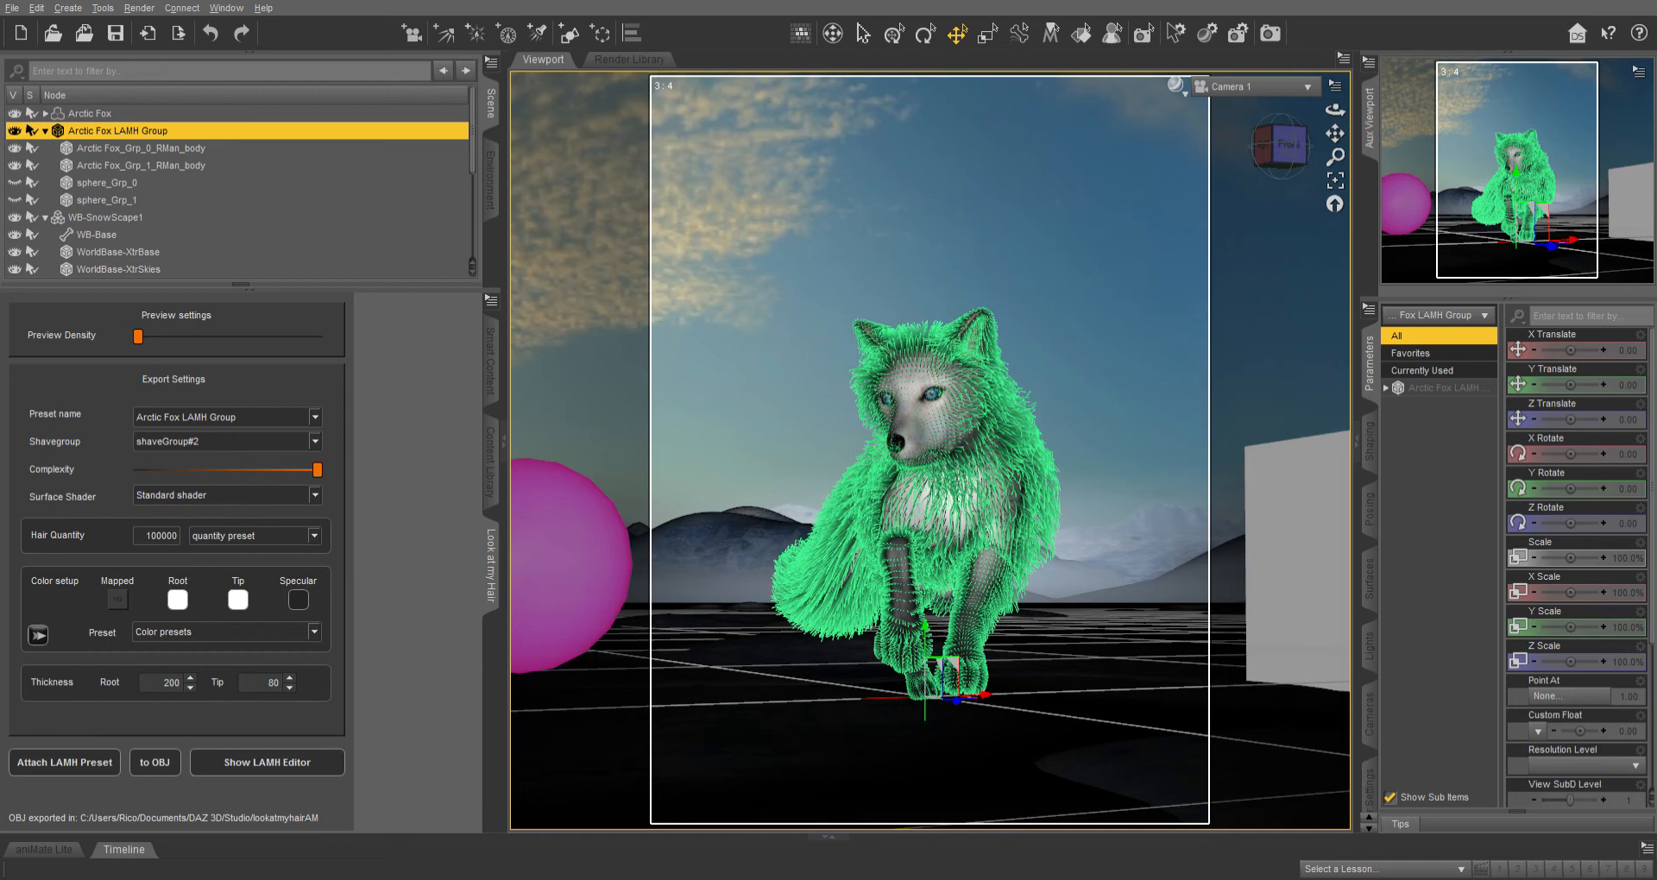
pyautogui.click(107, 183)
pyautogui.click(107, 201)
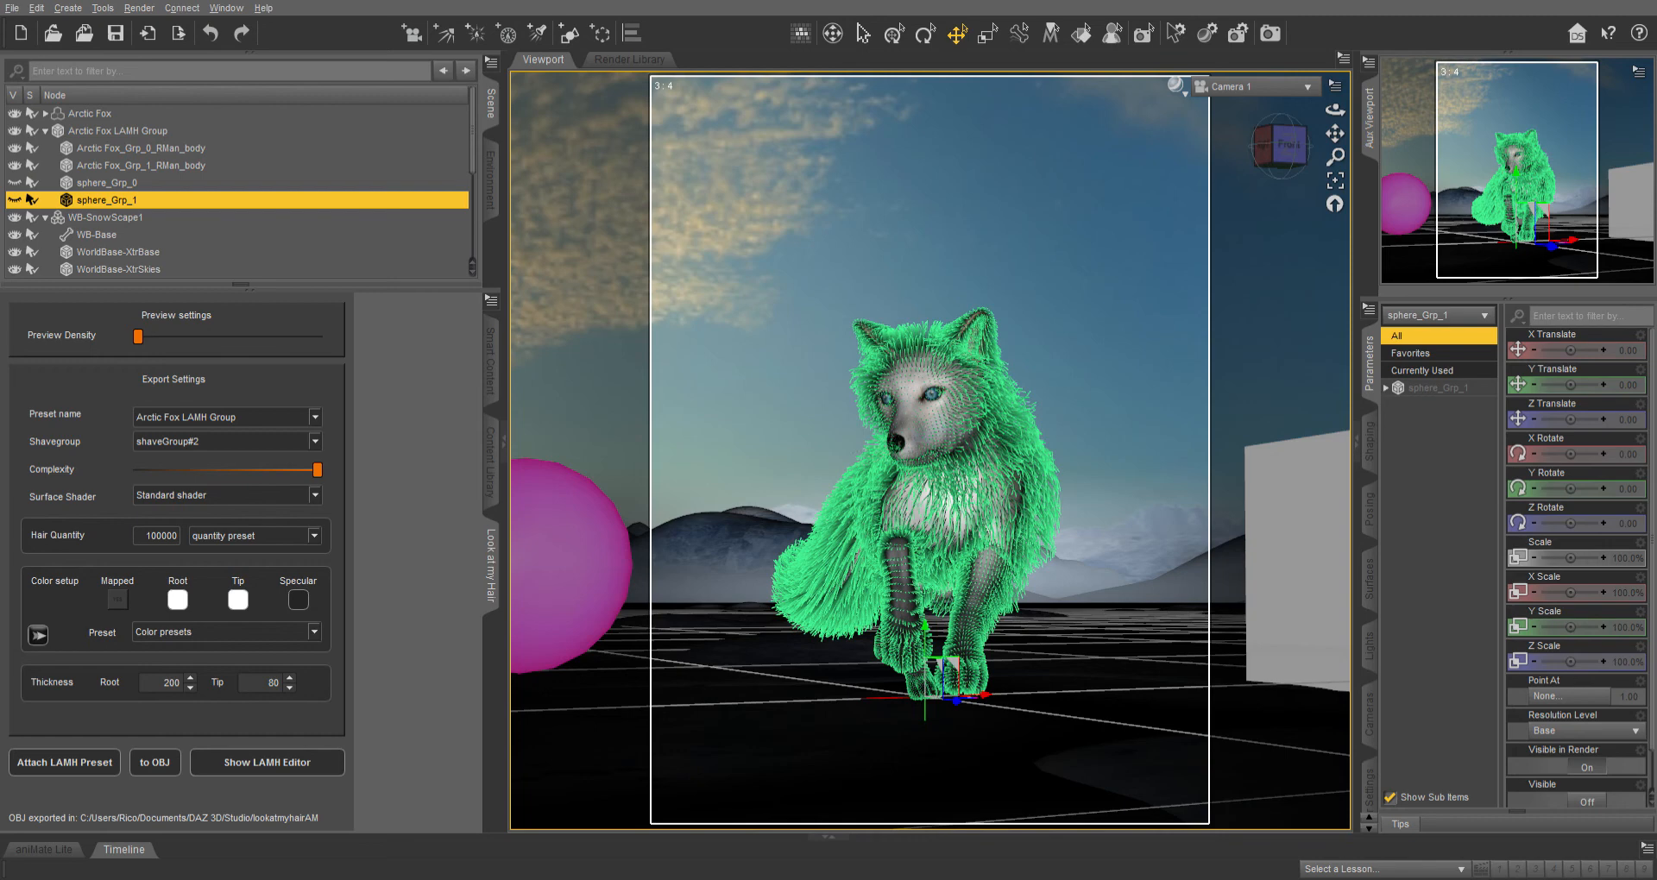
pyautogui.click(107, 183)
pyautogui.scroll(-2, 237, 190)
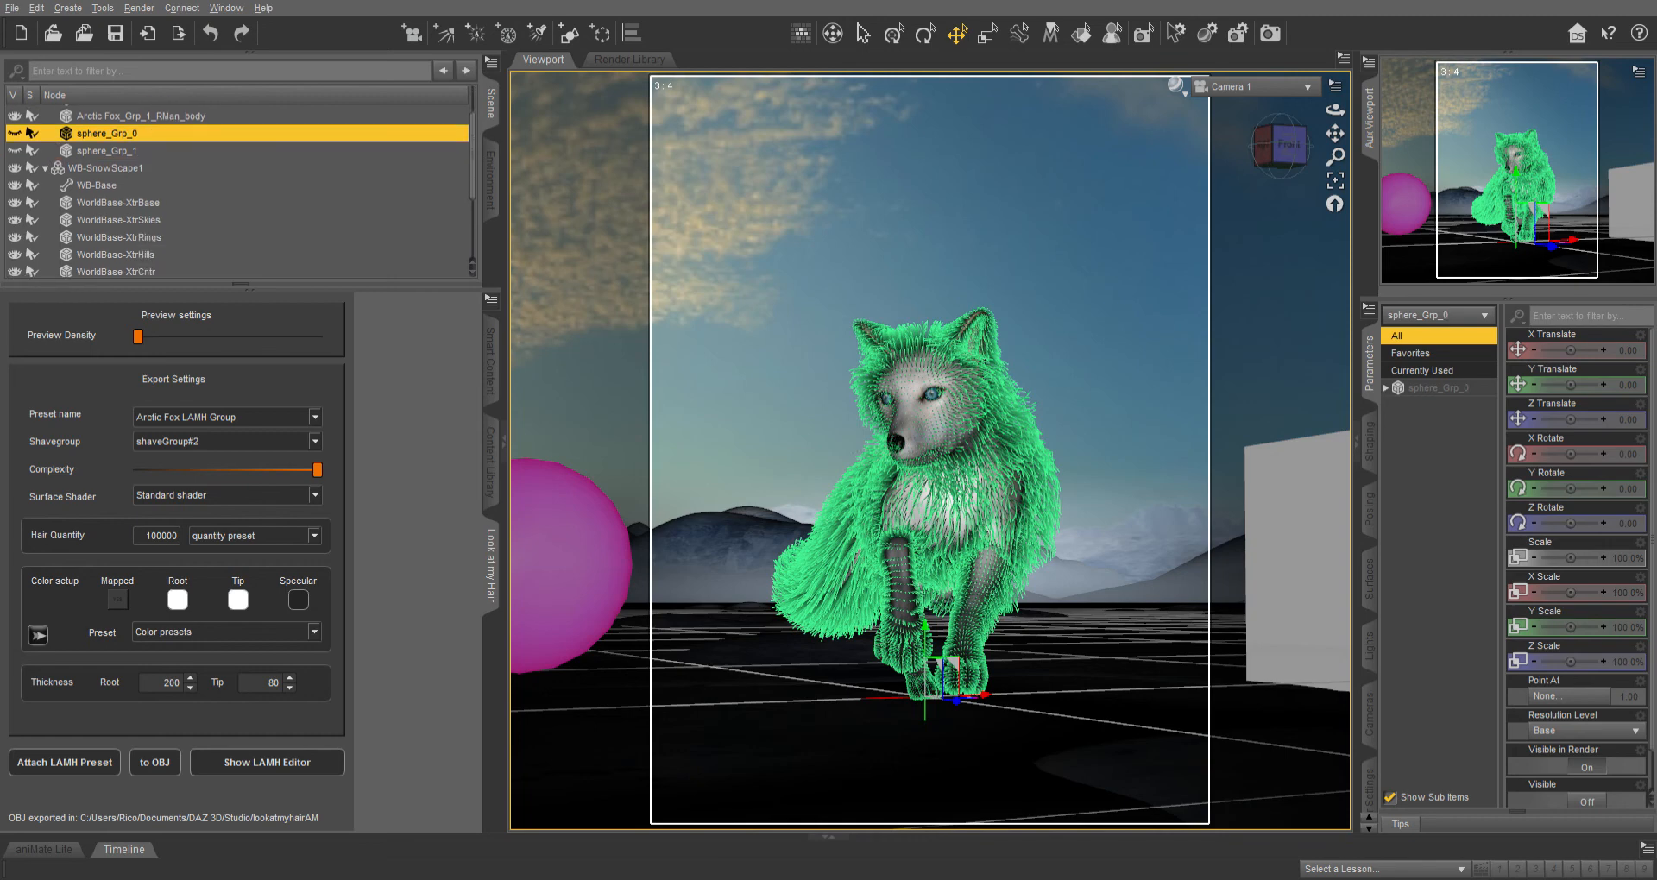
pyautogui.scroll(2, 237, 190)
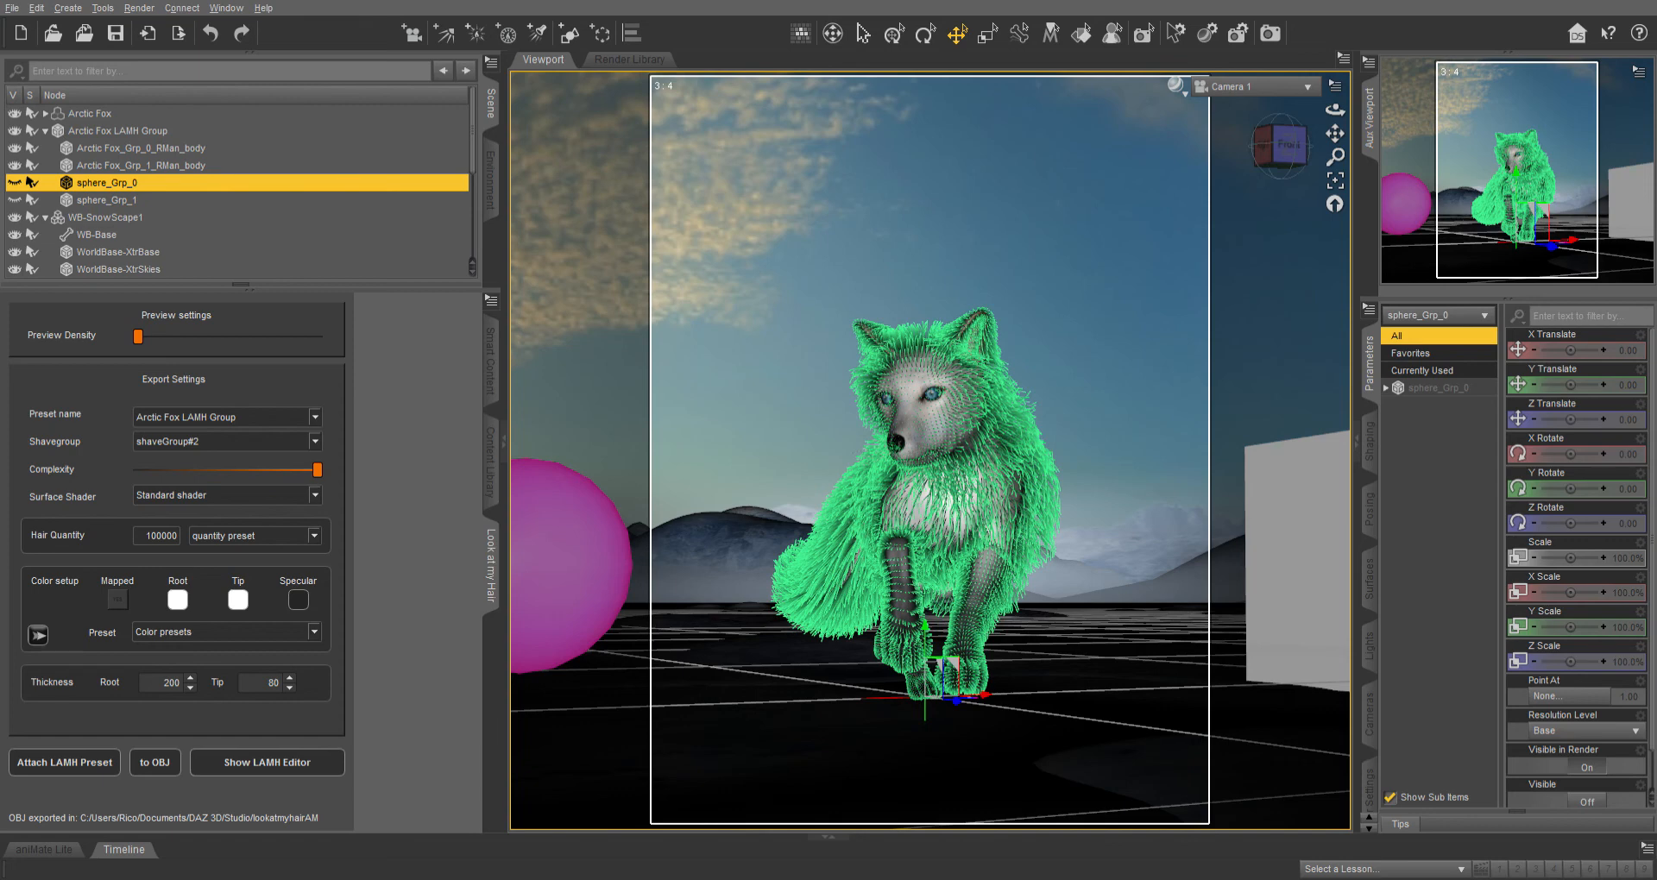
pyautogui.scroll(-7, 237, 190)
pyautogui.click(92, 225)
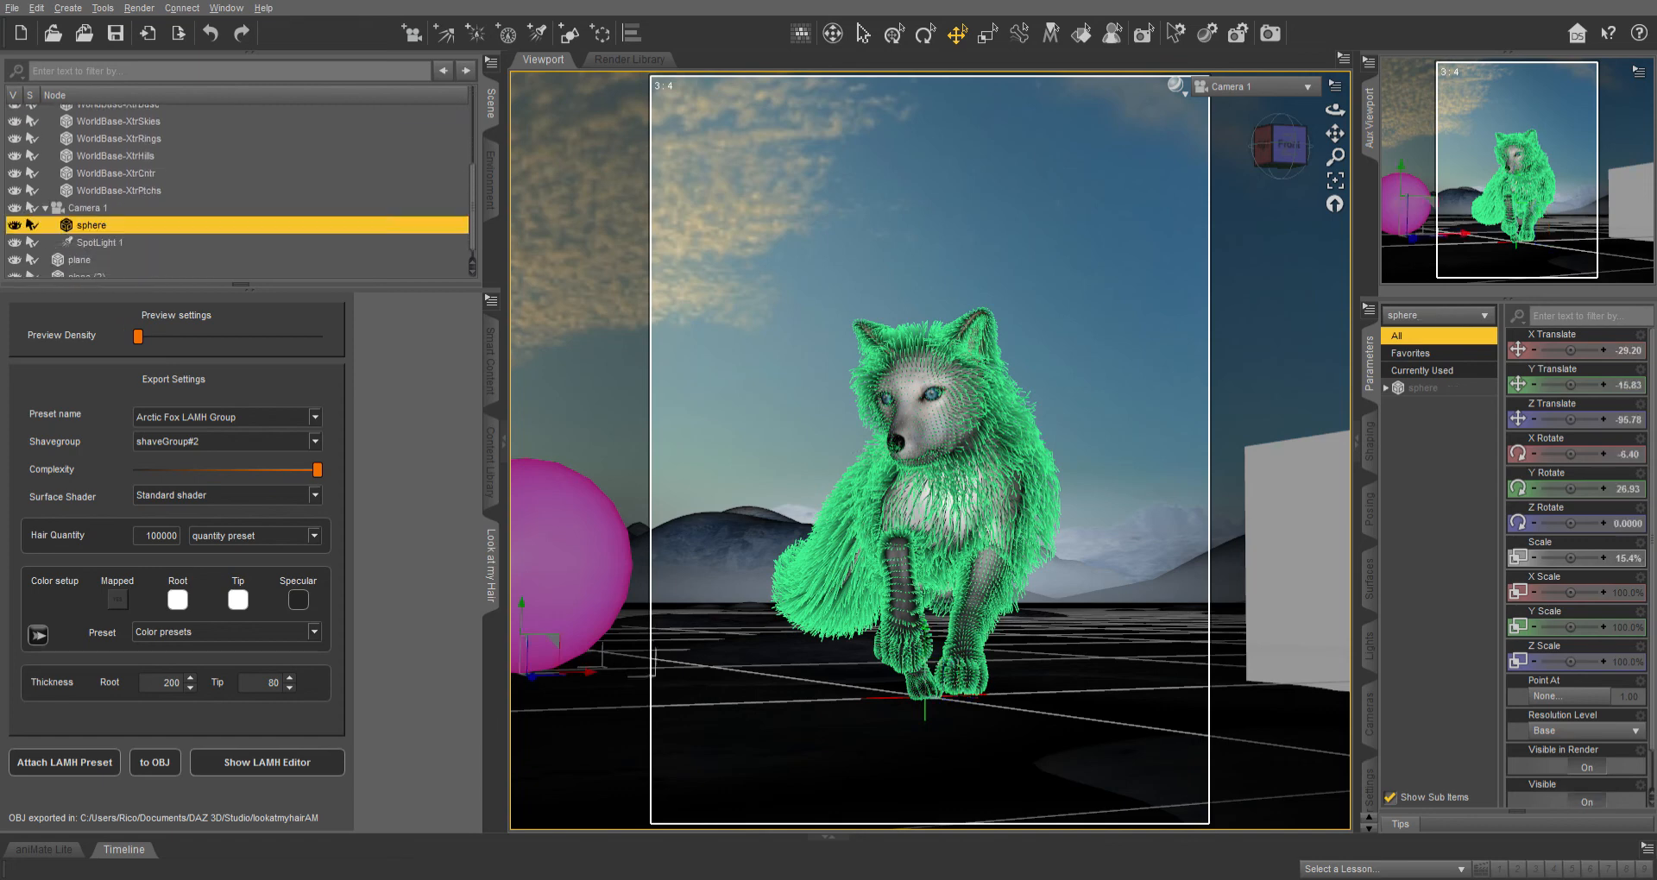
pyautogui.scroll(7, 238, 190)
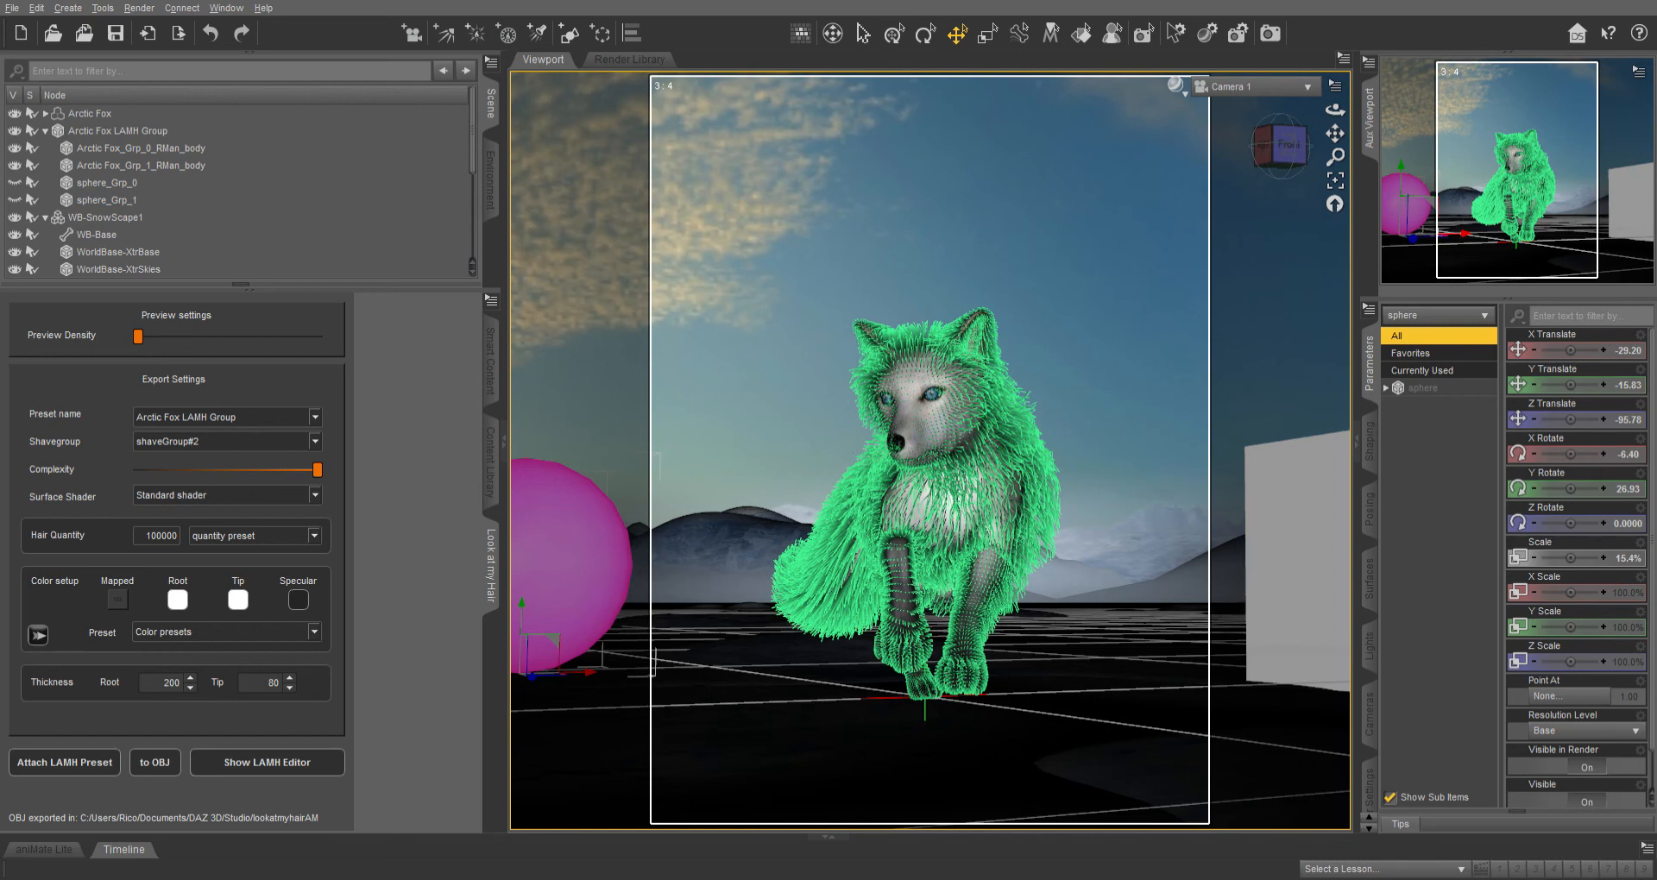
pyautogui.click(15, 166)
pyautogui.click(15, 148)
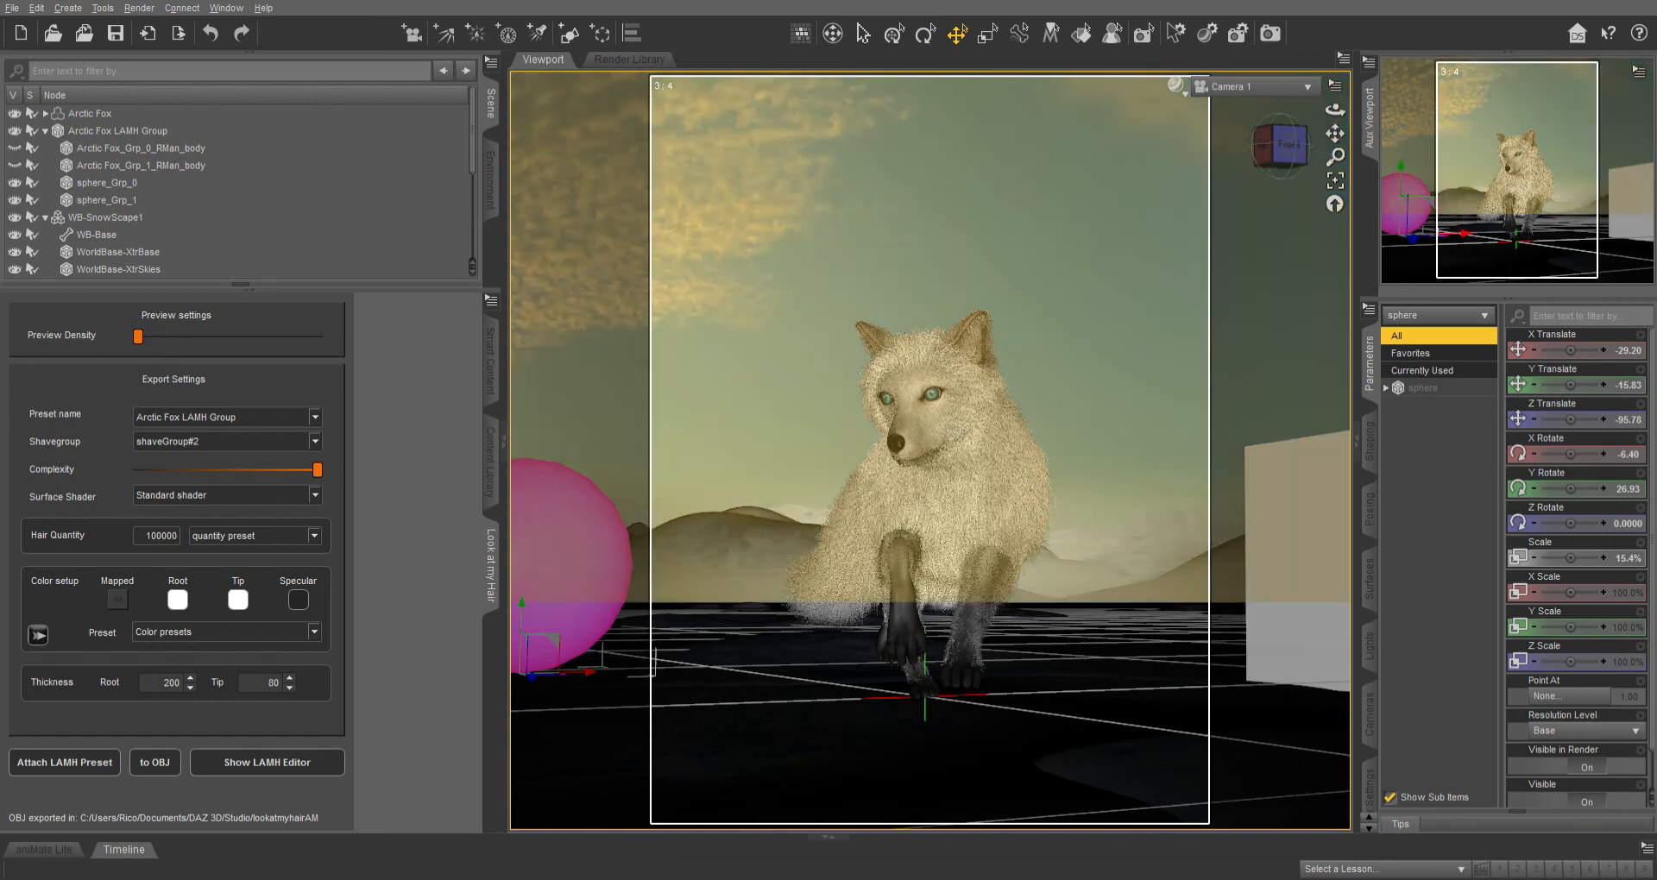
# Check the LAMH sphere groups and select the Arctic Fox figure with the Node Selection tool.
pyautogui.click(107, 200)
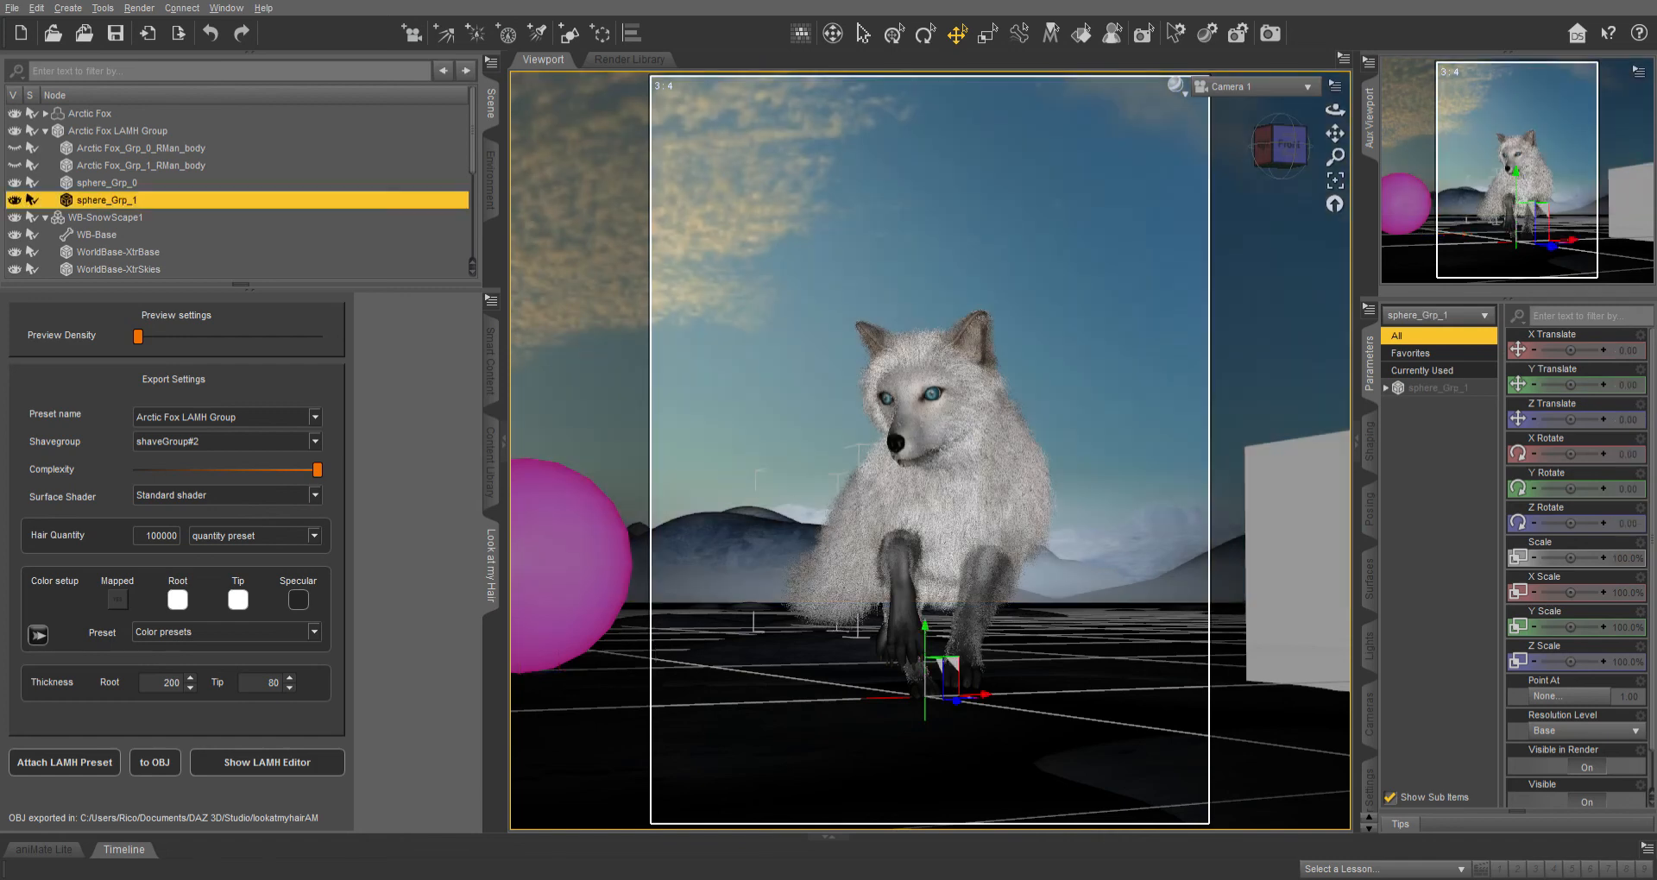
pyautogui.click(107, 183)
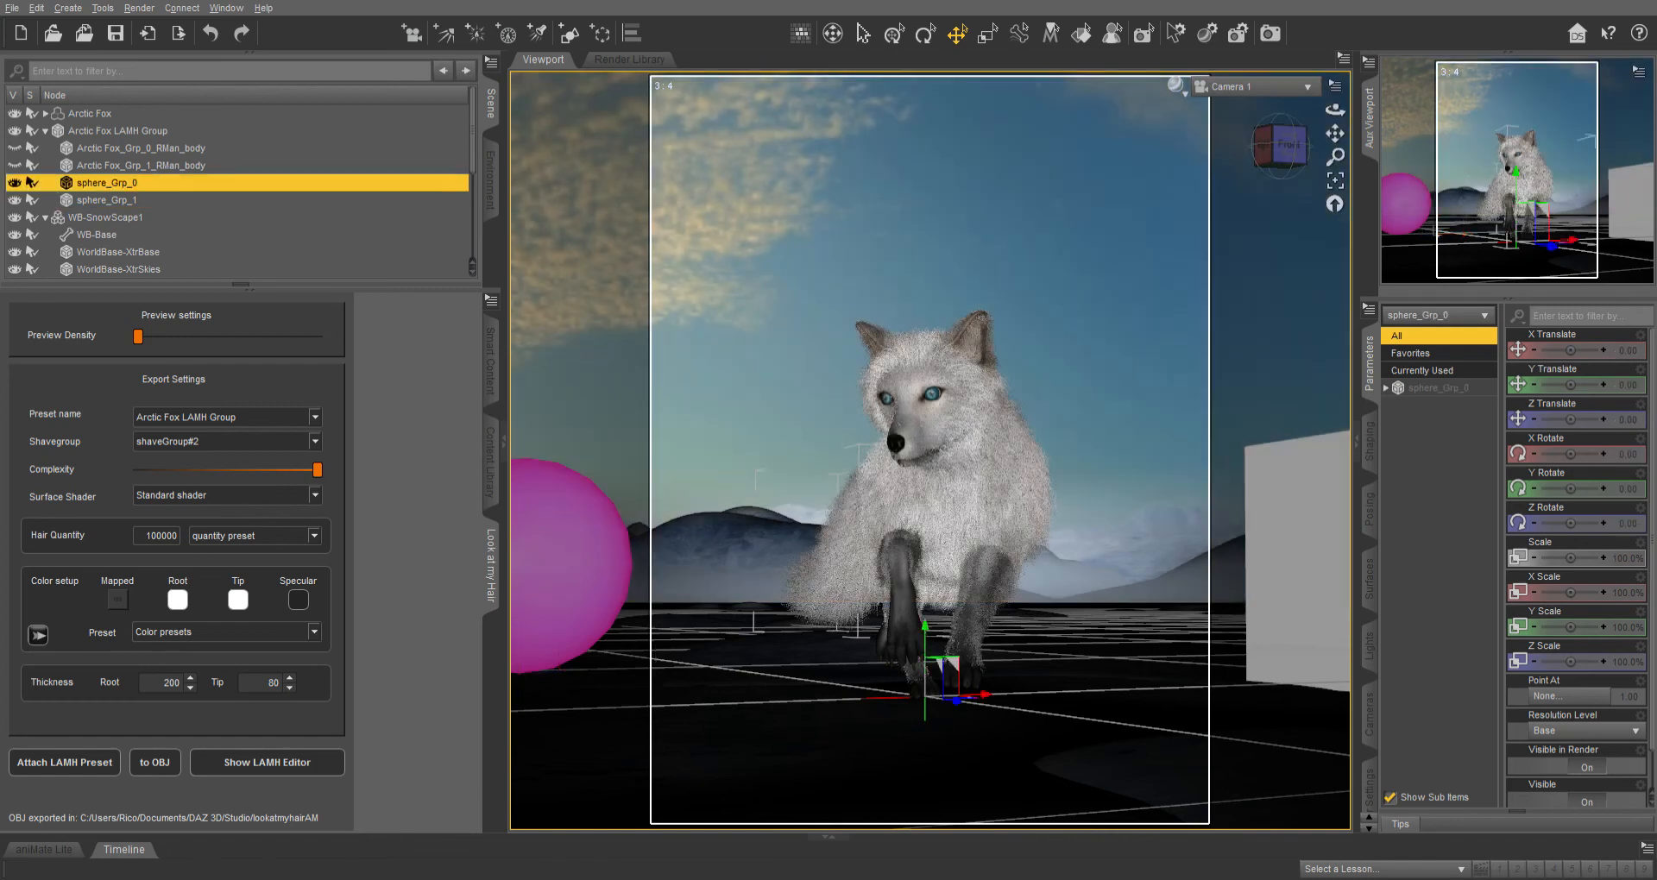
pyautogui.click(107, 200)
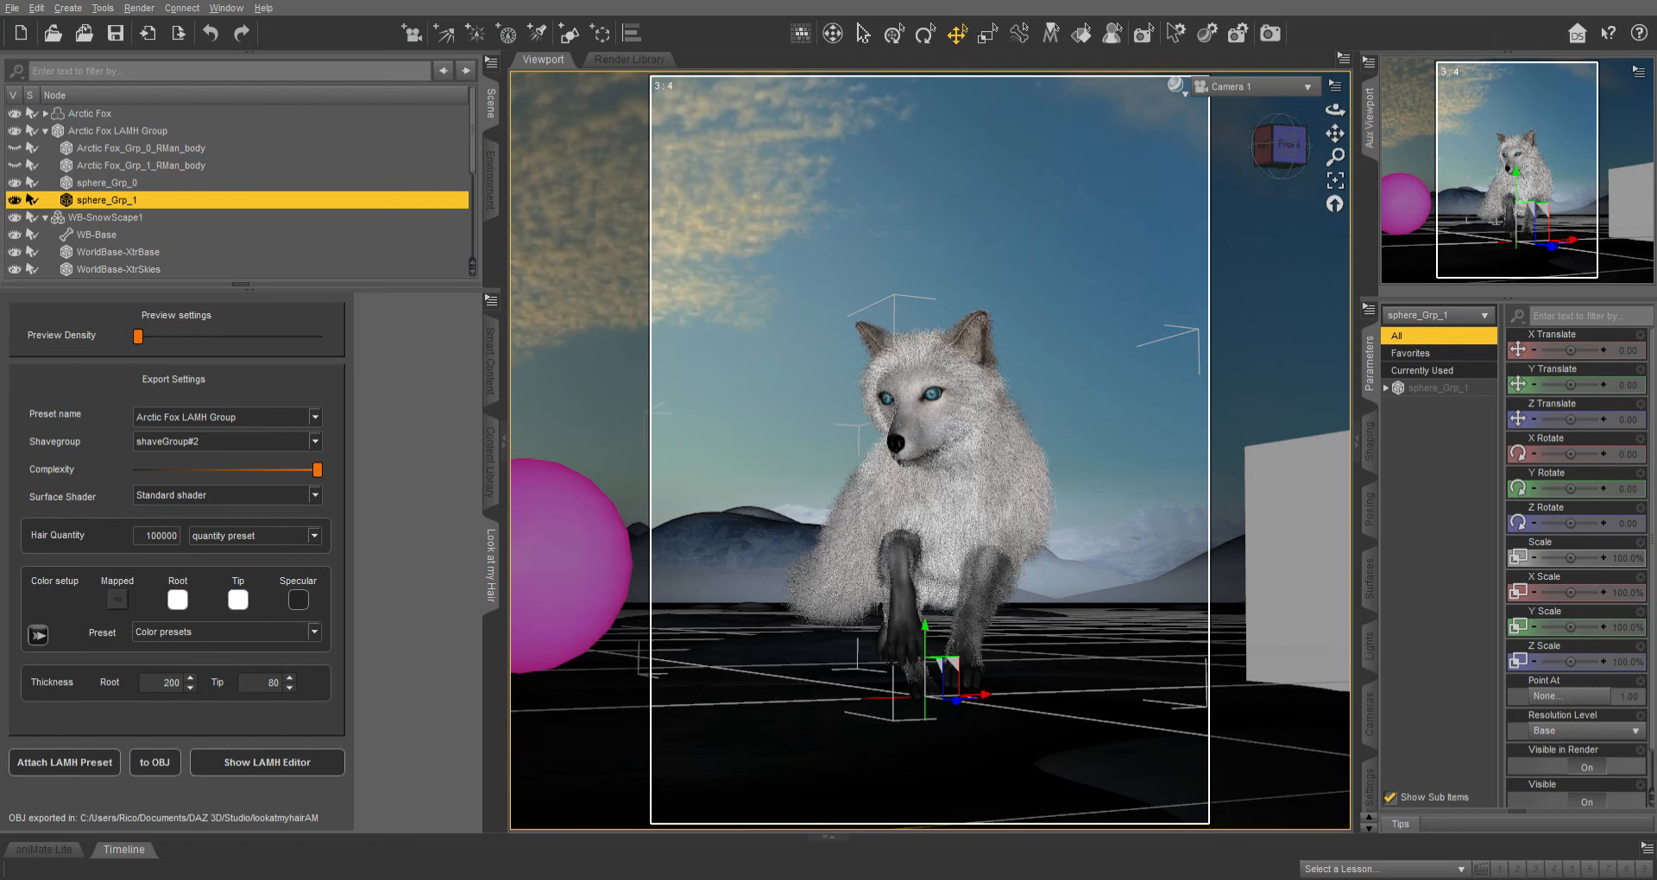
pyautogui.click(98, 114)
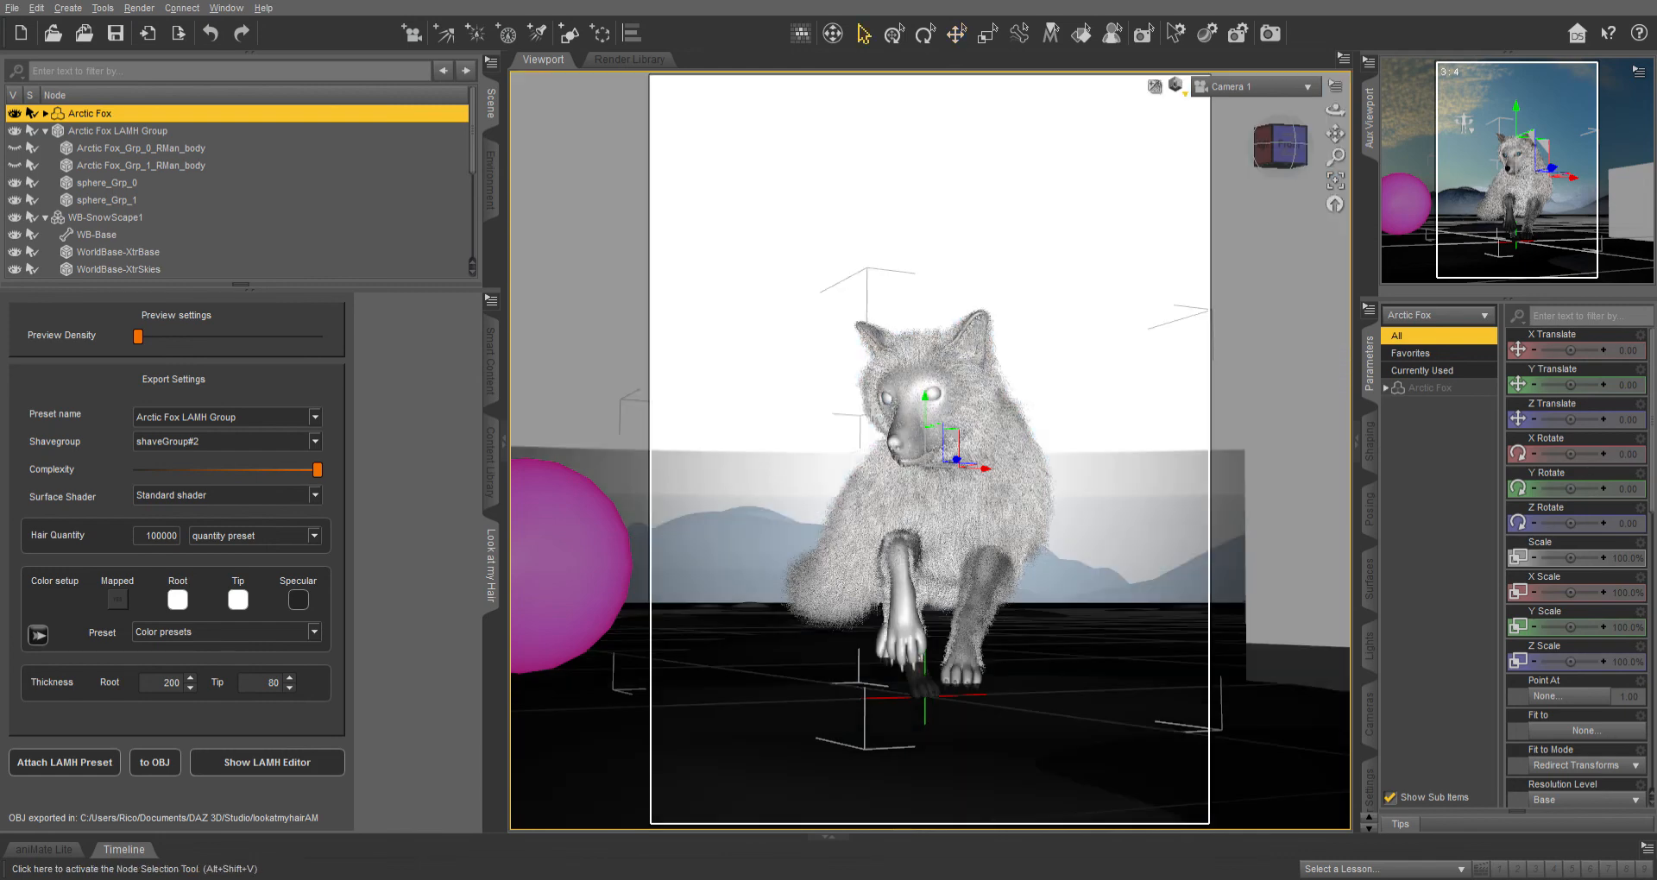
pyautogui.click(863, 34)
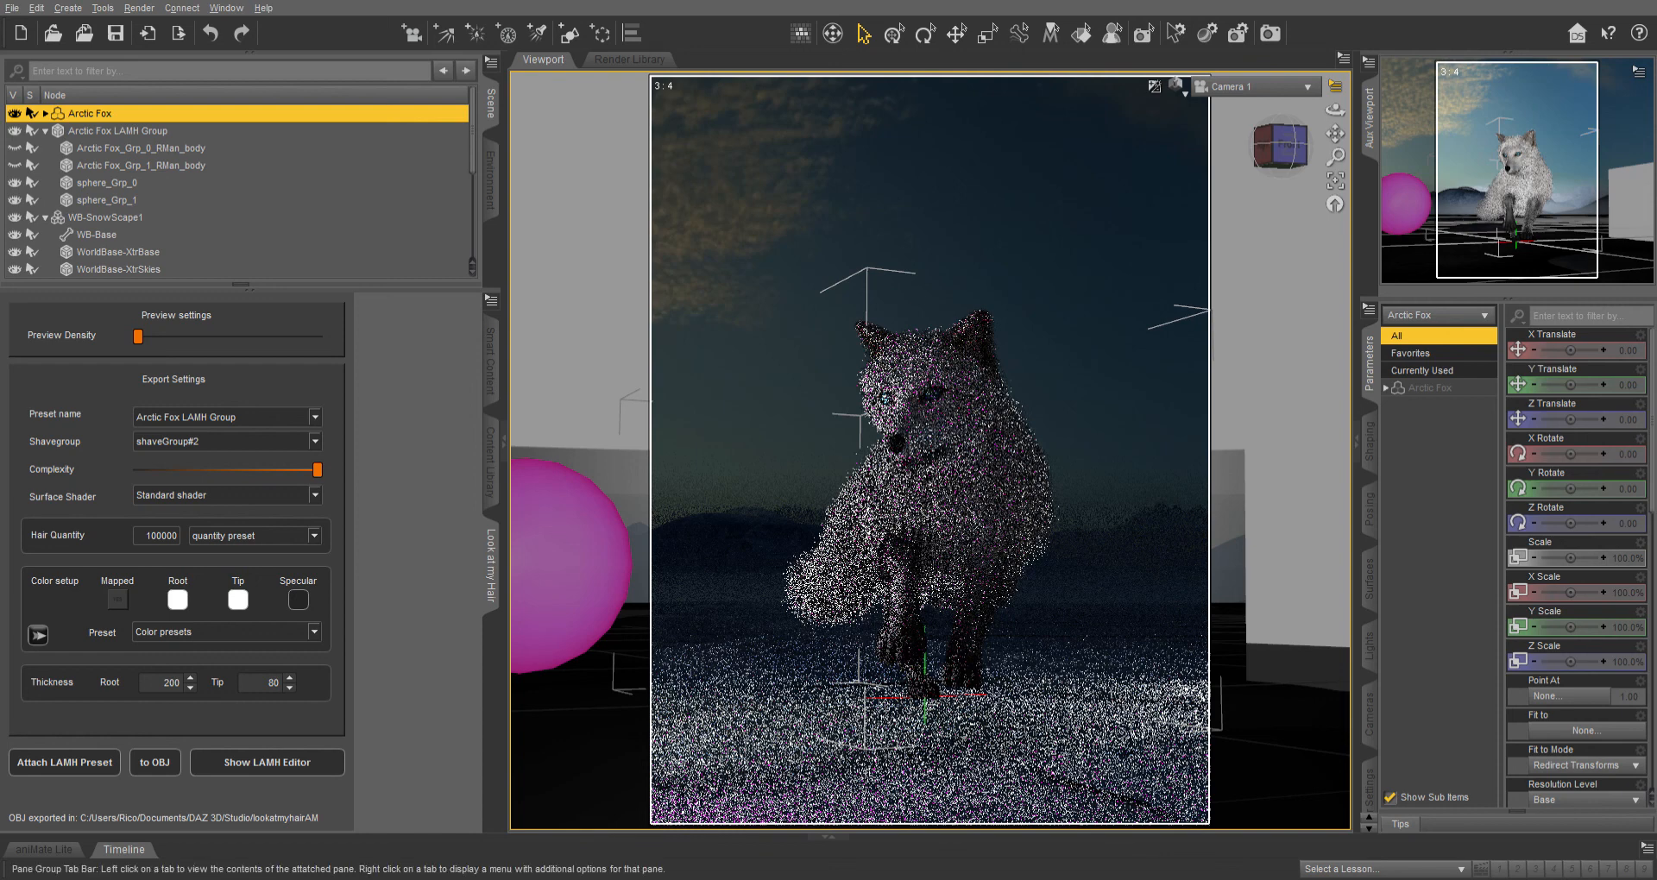
# Review the Advanced render settings hardware options and Camera 1's Headlamp setting.
pyautogui.click(1369, 789)
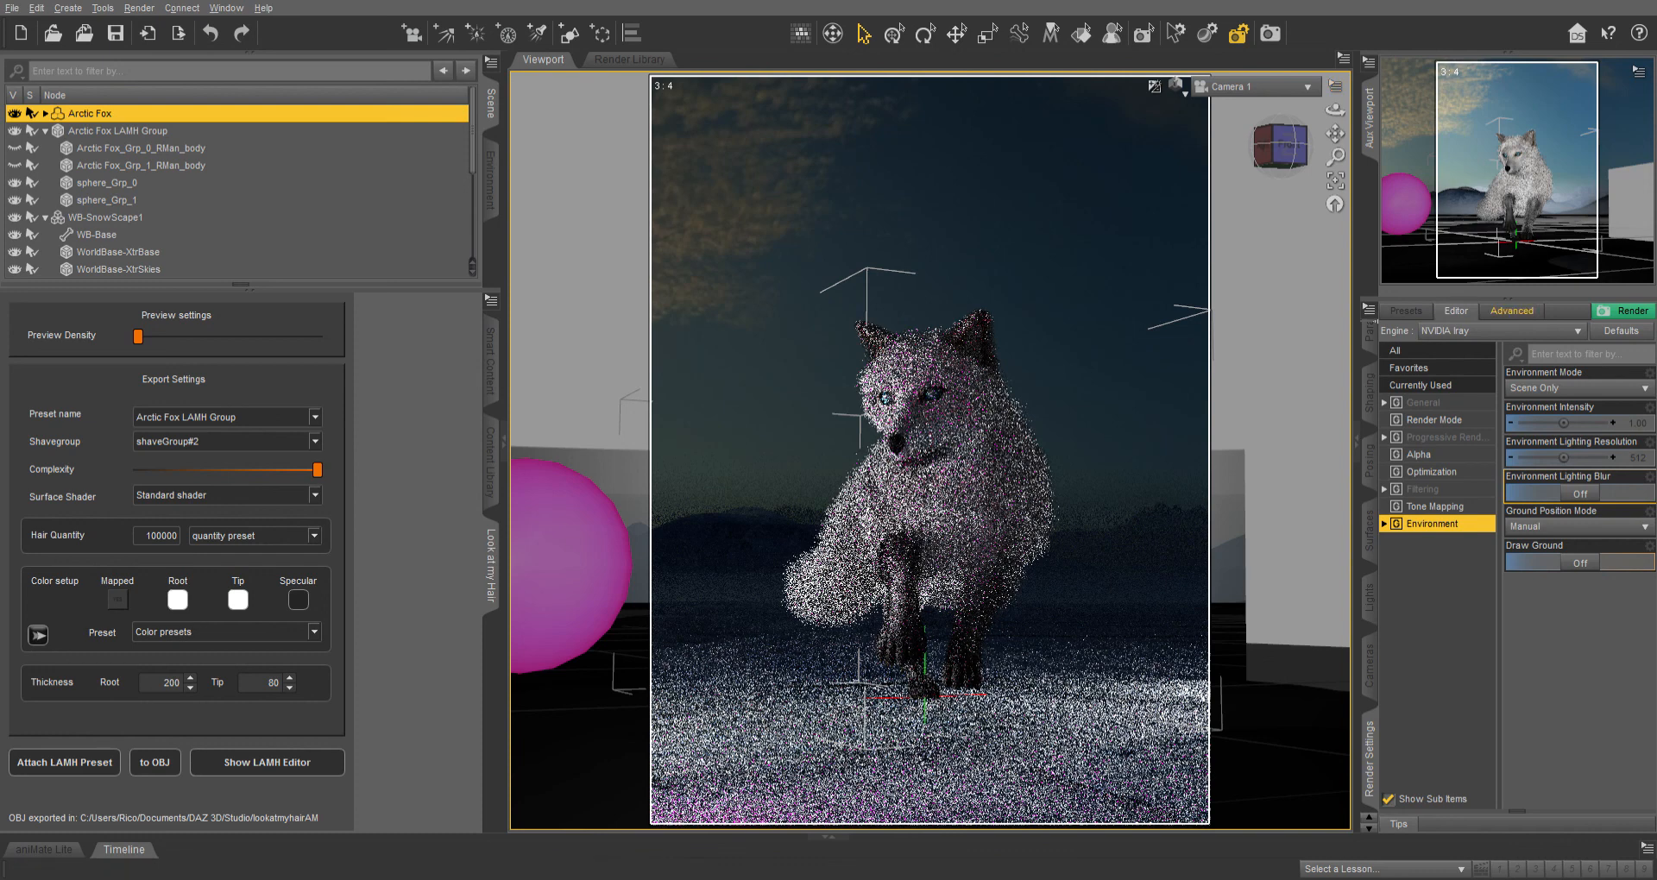
pyautogui.click(1511, 311)
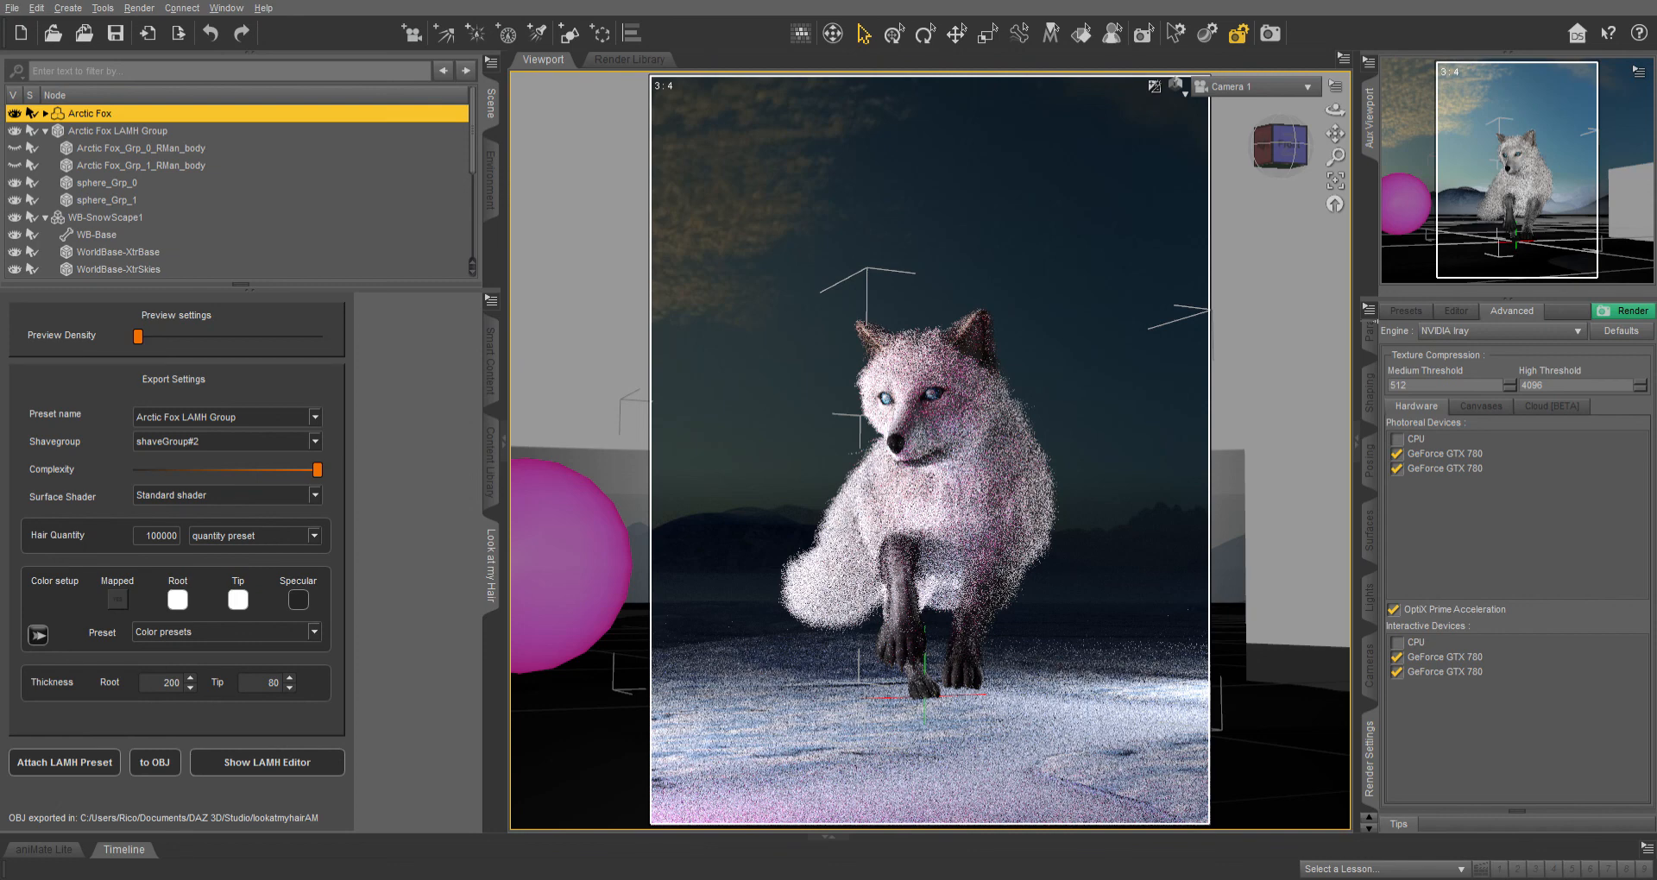
pyautogui.click(1368, 666)
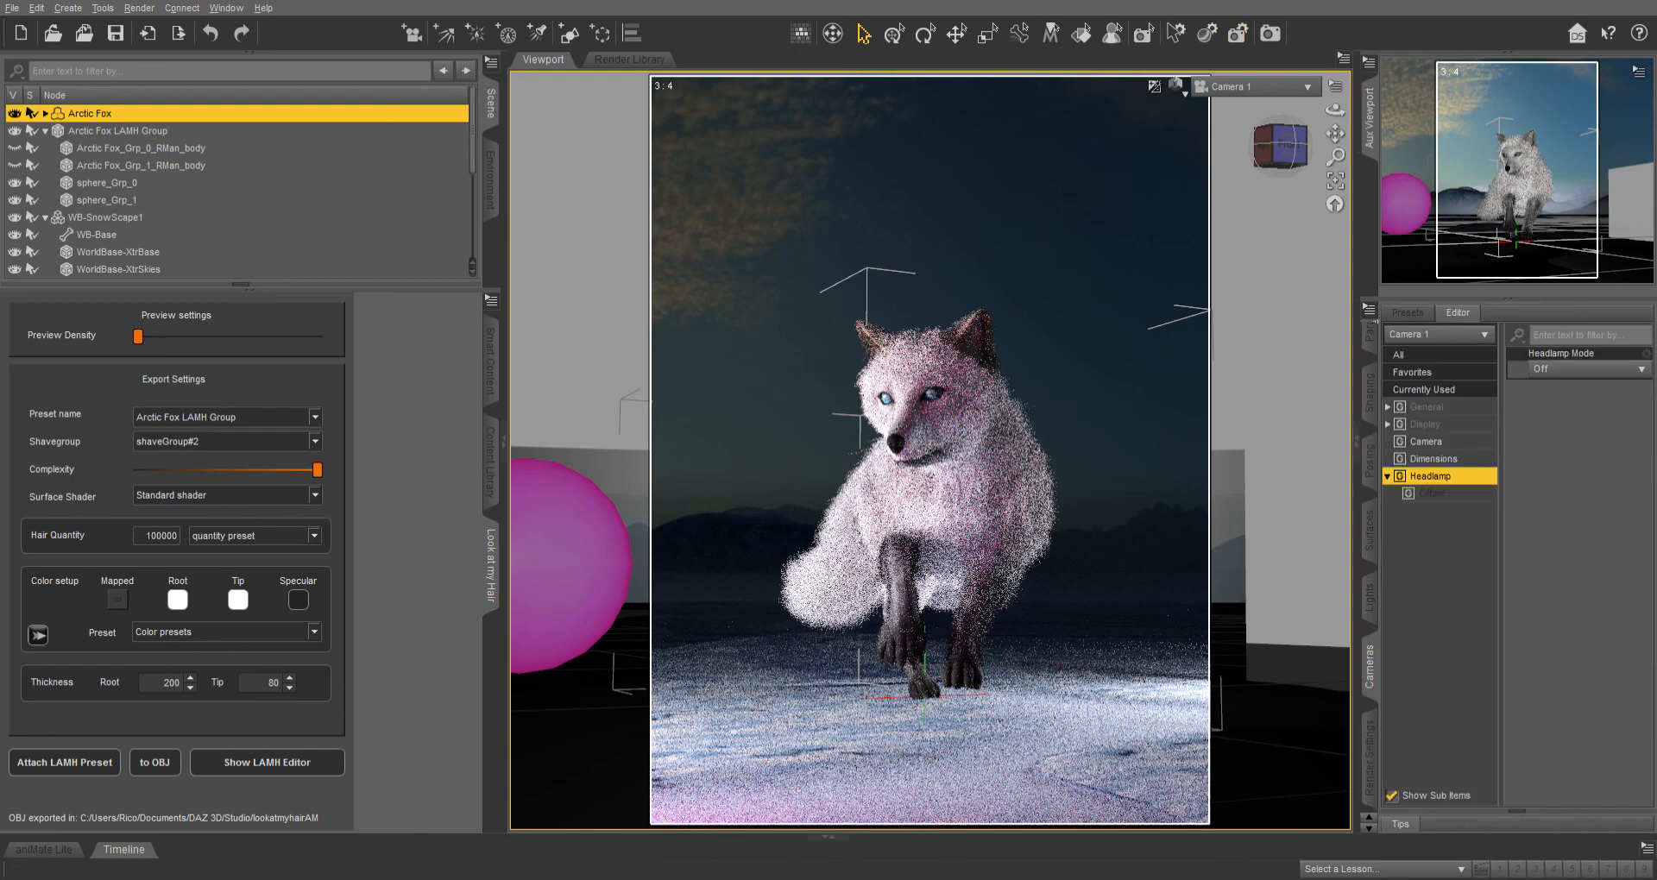